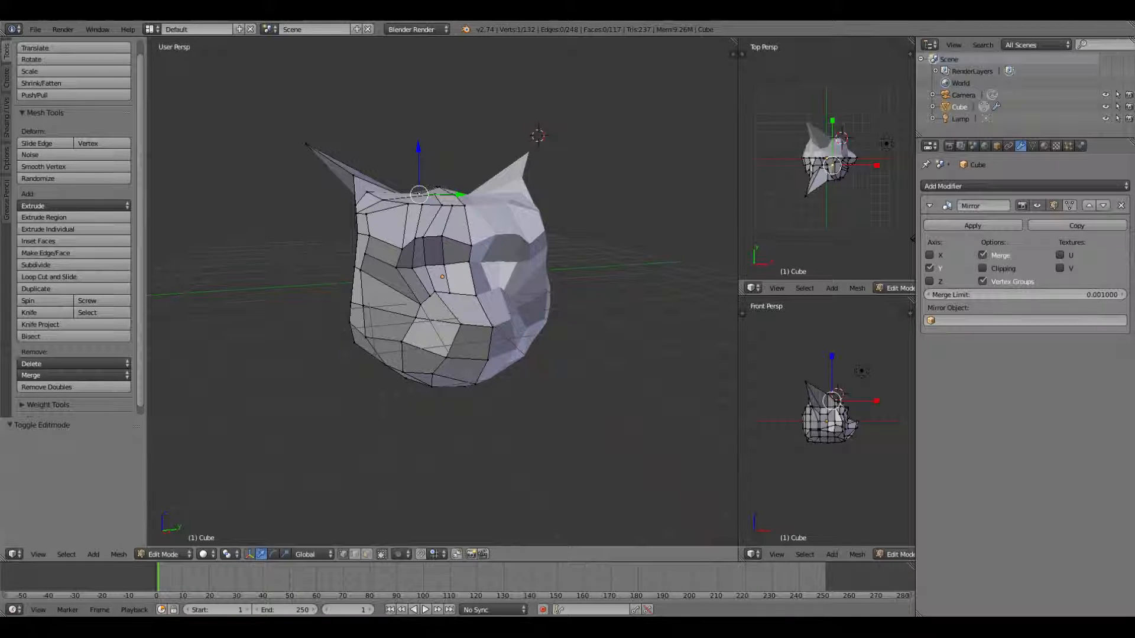
# Select the vertex at the bottom centre of the head mesh, on the mirror seam
pyautogui.scroll(-6, 573, 387)
pyautogui.moveTo(491, 388); pyautogui.dragTo(440, 283, button='middle')
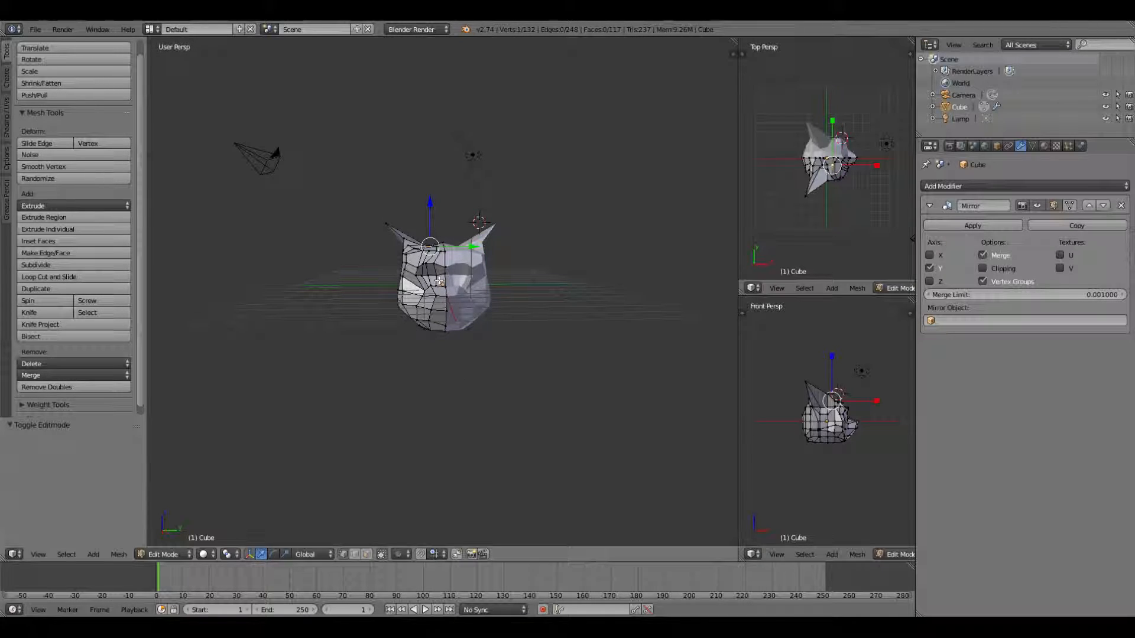
pyautogui.moveTo(391, 322); pyautogui.dragTo(540, 256, button='middle')
pyautogui.moveTo(523, 322); pyautogui.dragTo(626, 334, button='middle')
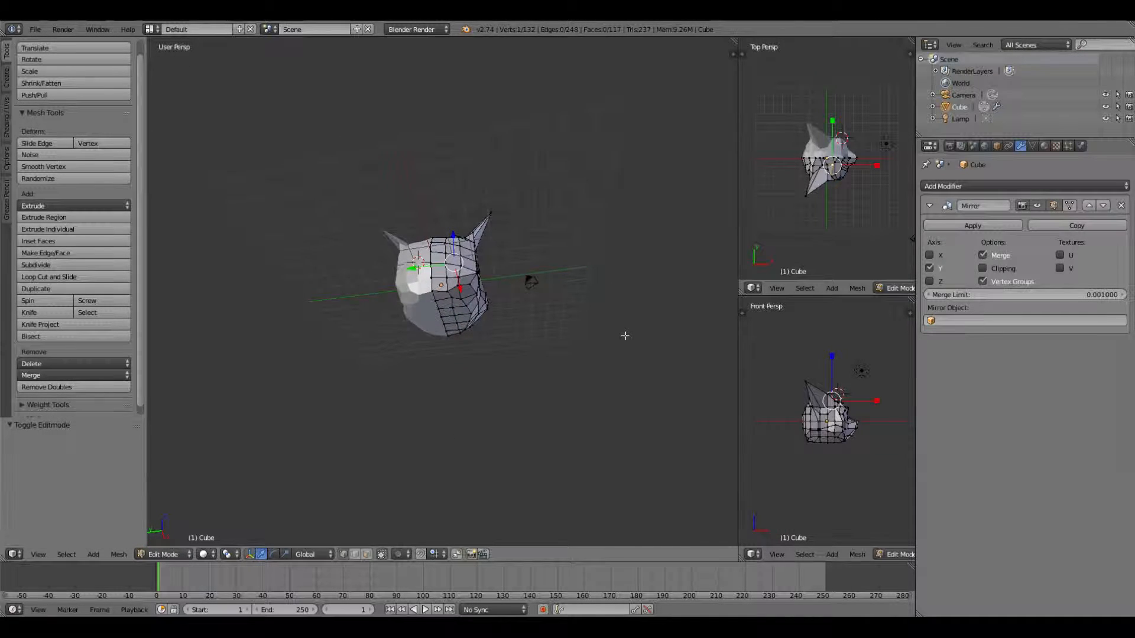
pyautogui.moveTo(466, 344); pyautogui.dragTo(340, 370, button='middle')
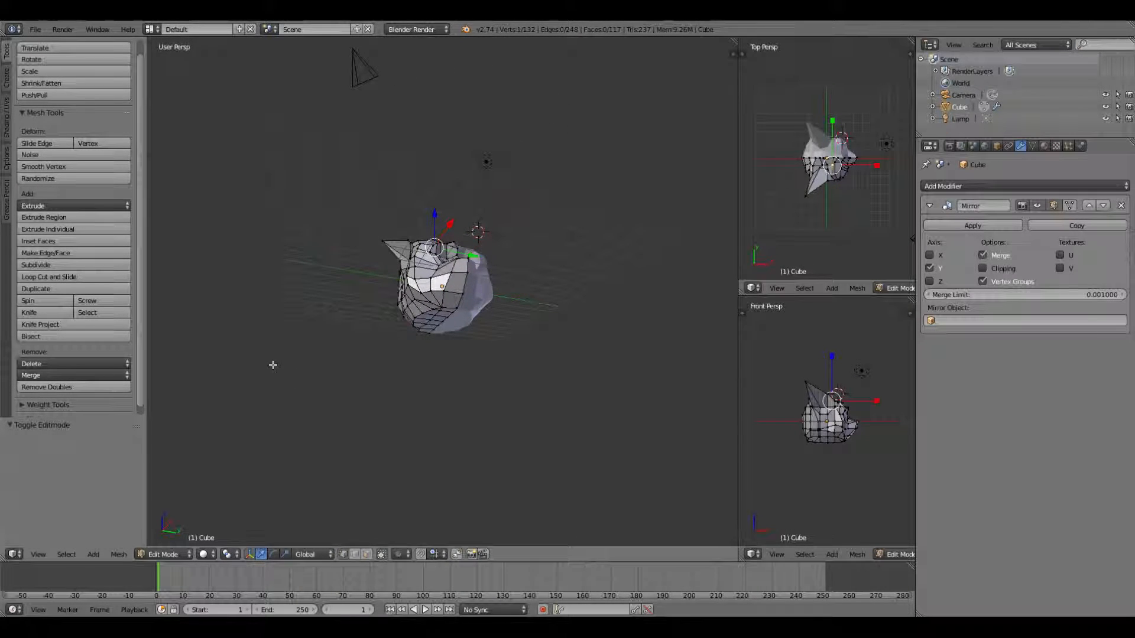
pyautogui.moveTo(419, 350); pyautogui.dragTo(421, 261, button='middle')
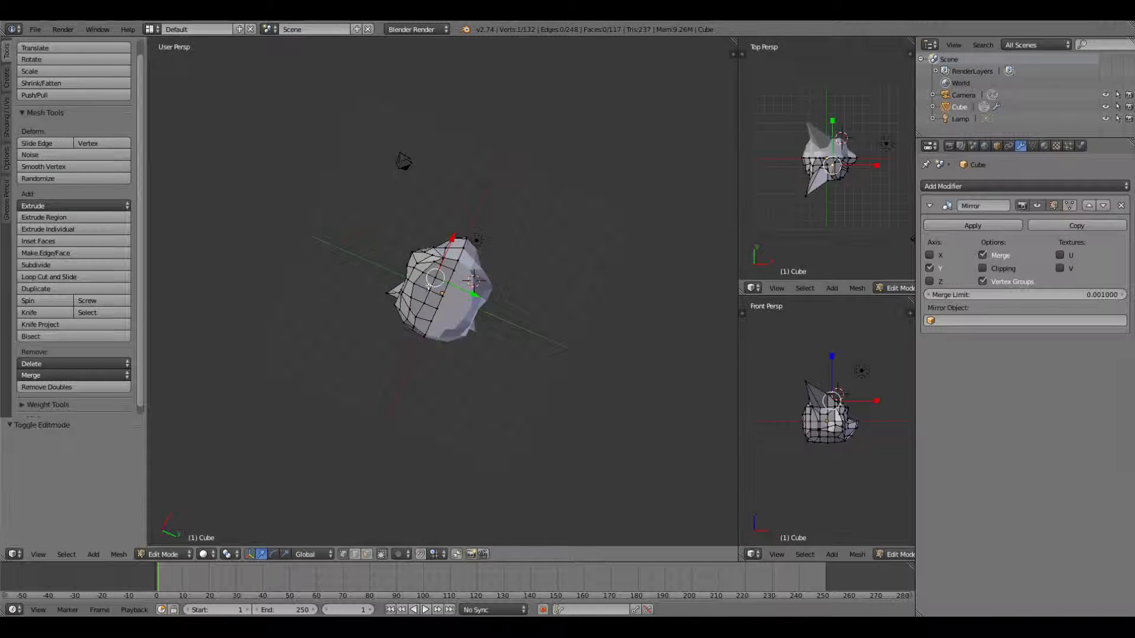
pyautogui.moveTo(517, 248)
pyautogui.mouseDown(button='middle')
pyautogui.moveTo(466, 357)
pyautogui.moveTo(477, 357)
pyautogui.mouseUp(button='middle')
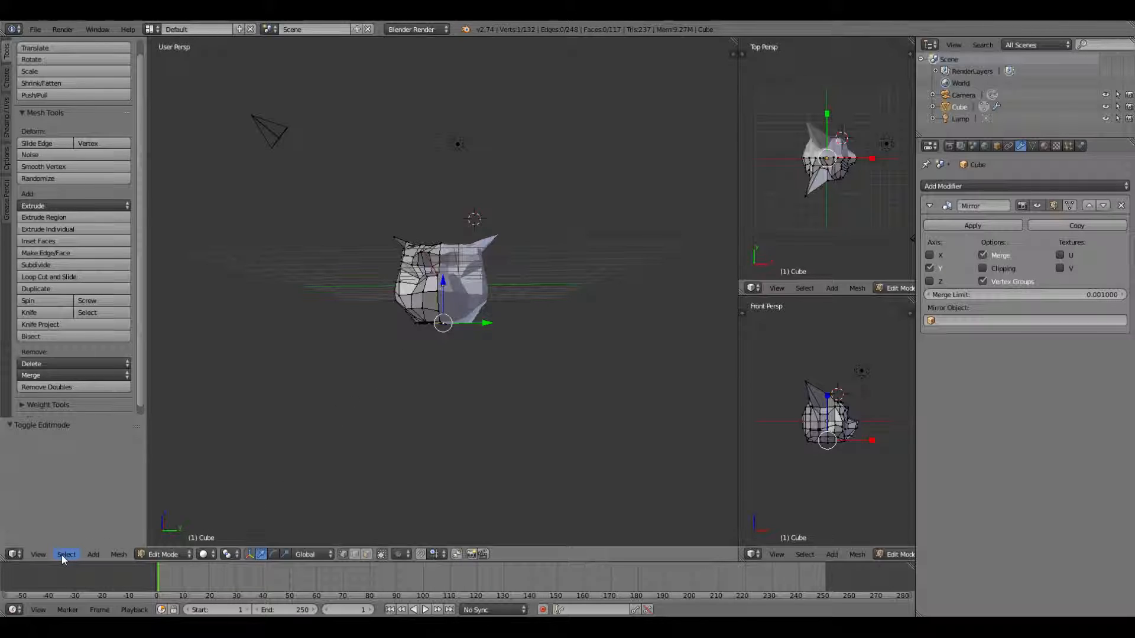
# Try to snap the selected bottom vertex to the 3D cursor, and undo the move
pyautogui.click(117, 555)
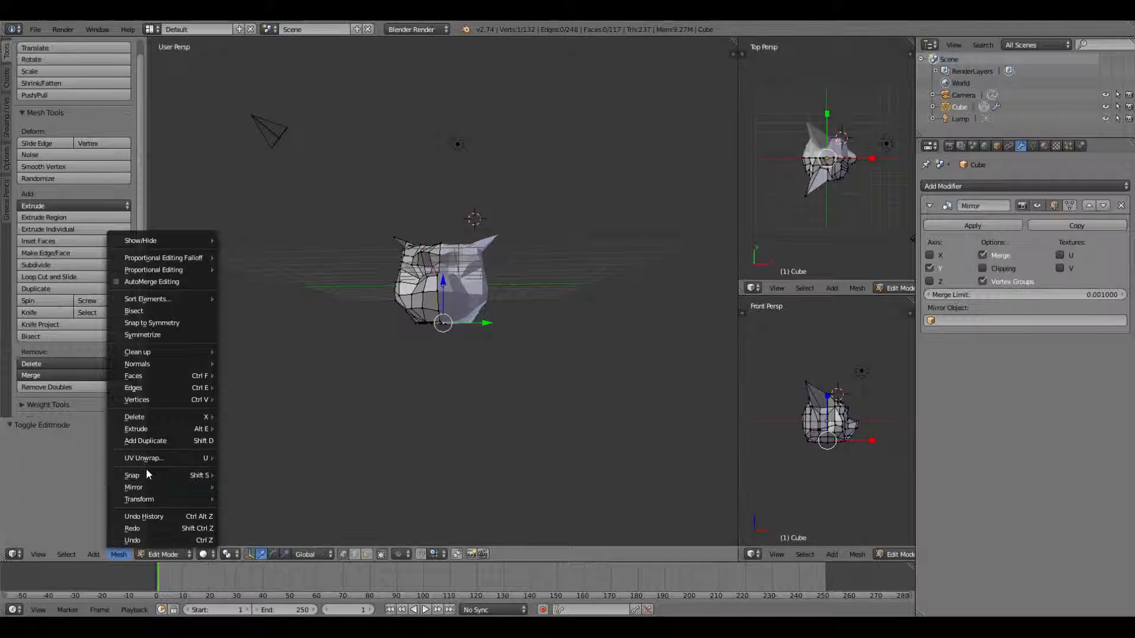
pyautogui.moveTo(148, 473)
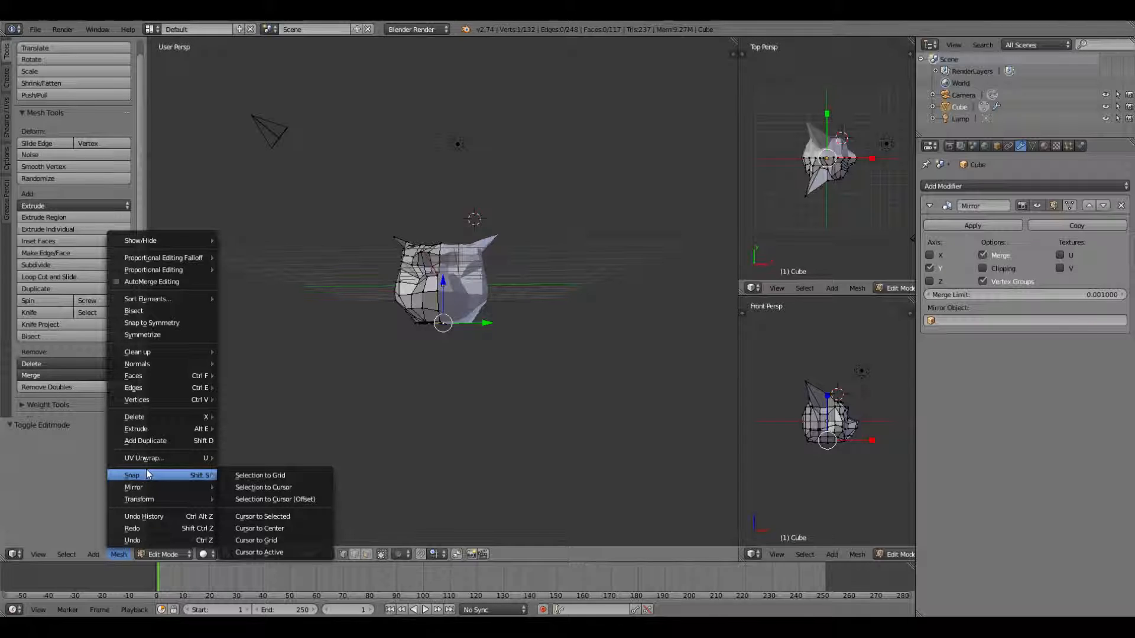
pyautogui.click(258, 487)
pyautogui.moveTo(290, 476); pyautogui.dragTo(282, 530, button='middle')
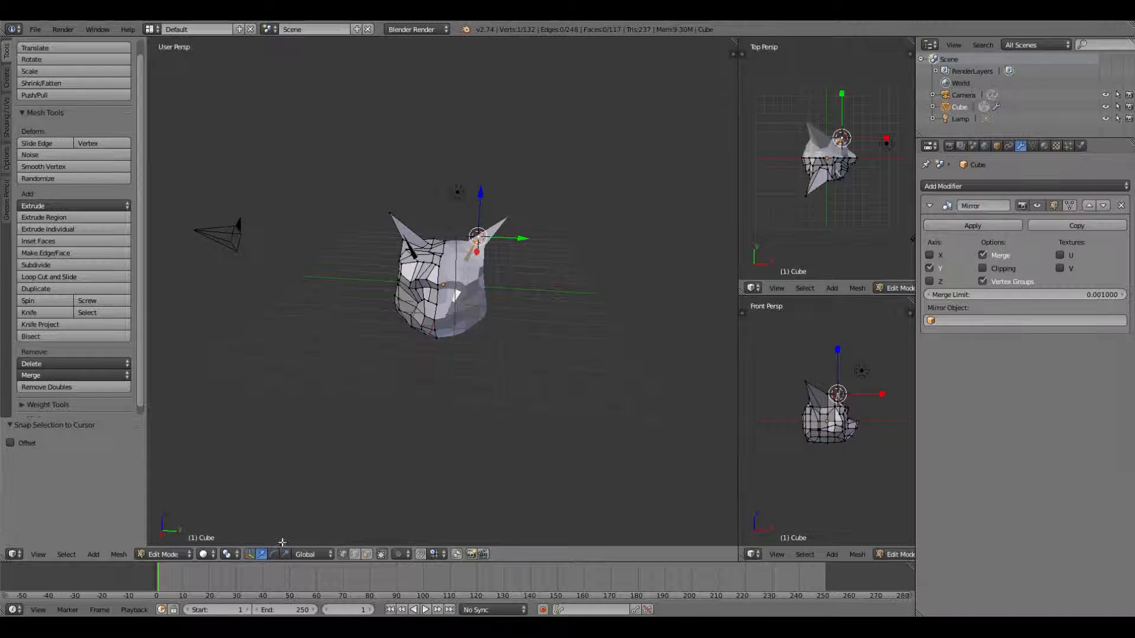
pyautogui.hotkey('ctrl', 'z')
# Snap the 3D cursor to the selected vertex at the bottom of the head
pyautogui.moveTo(284, 535); pyautogui.dragTo(314, 487, button='middle')
pyautogui.click(119, 554)
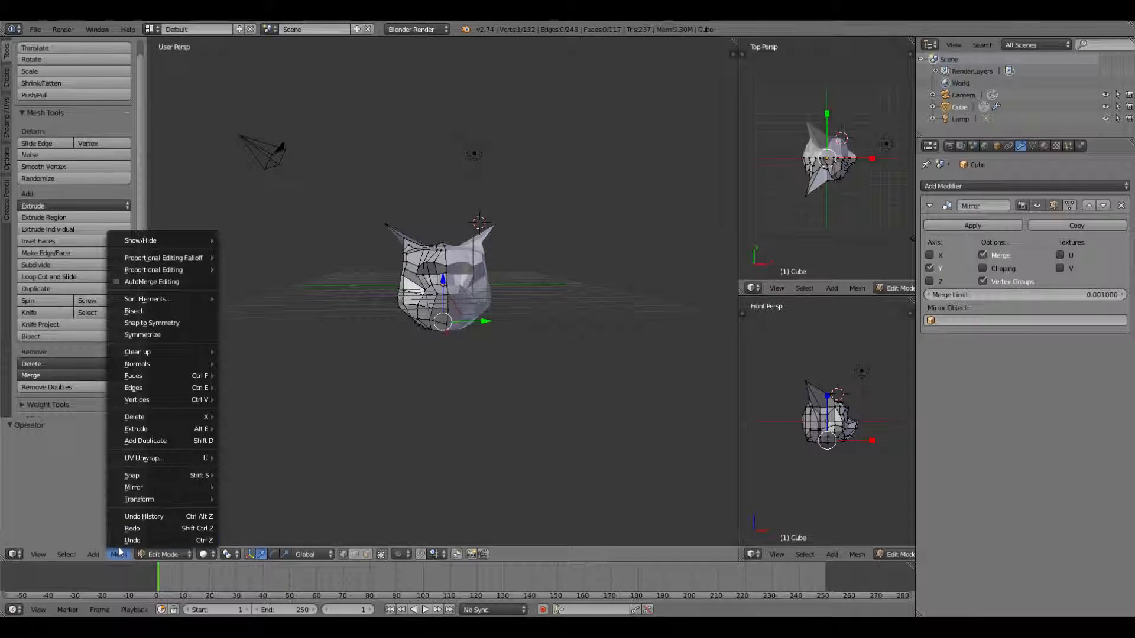
pyautogui.moveTo(133, 479)
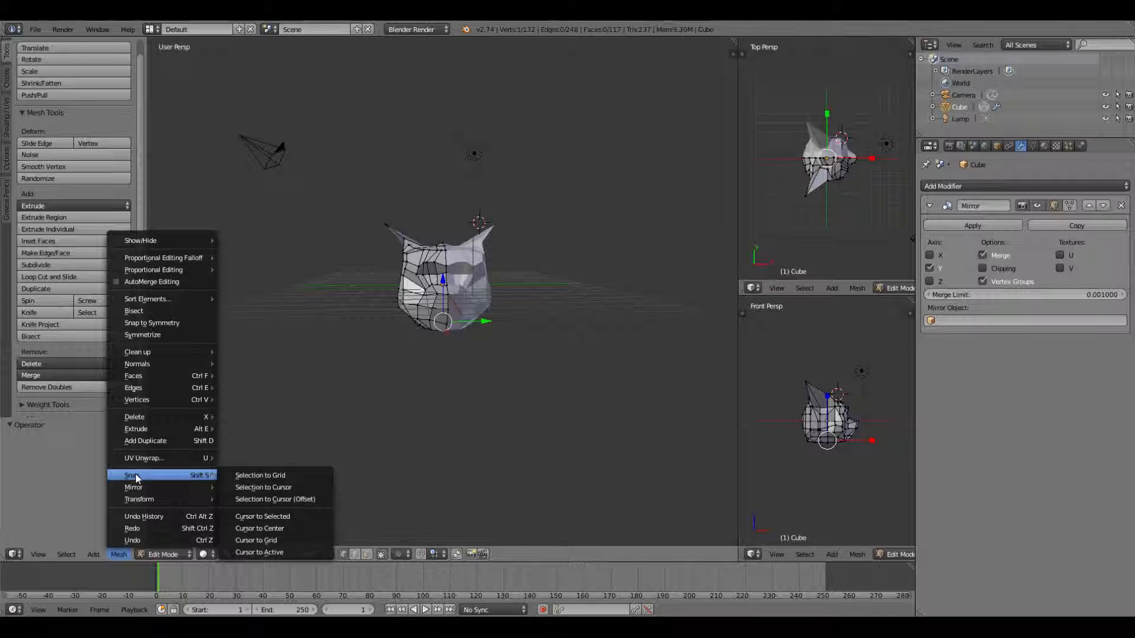
pyautogui.click(261, 517)
# Move the selected bottom vertex down along Z by about 1.061 units
pyautogui.moveTo(392, 469); pyautogui.dragTo(538, 356, button='middle')
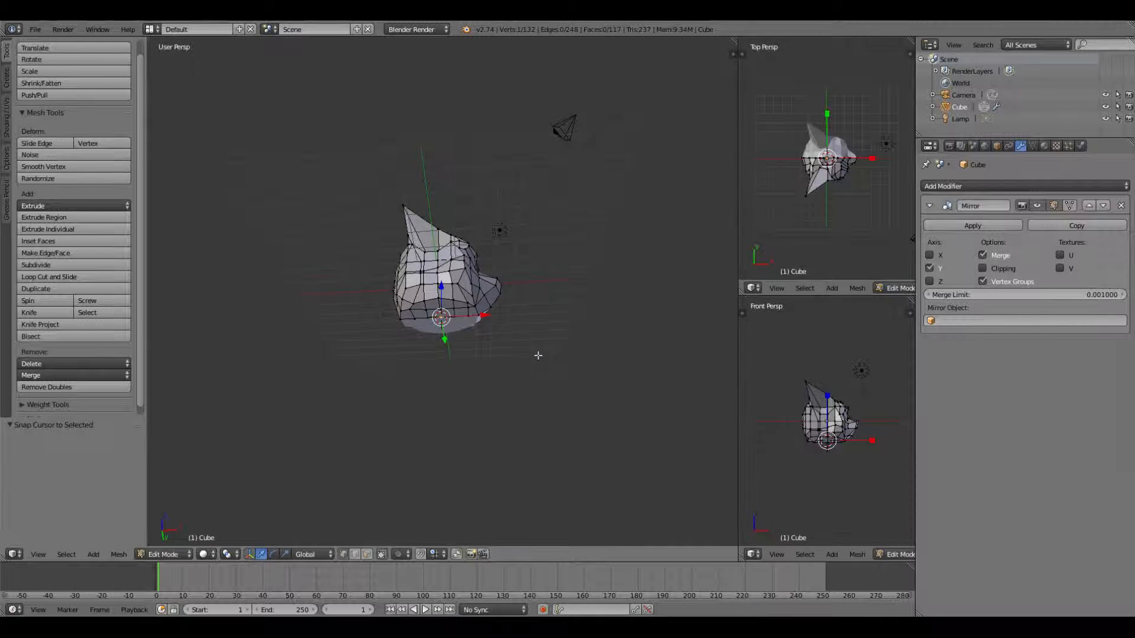
pyautogui.moveTo(413, 372); pyautogui.dragTo(420, 312, button='middle')
pyautogui.moveTo(444, 283); pyautogui.dragTo(441, 301)
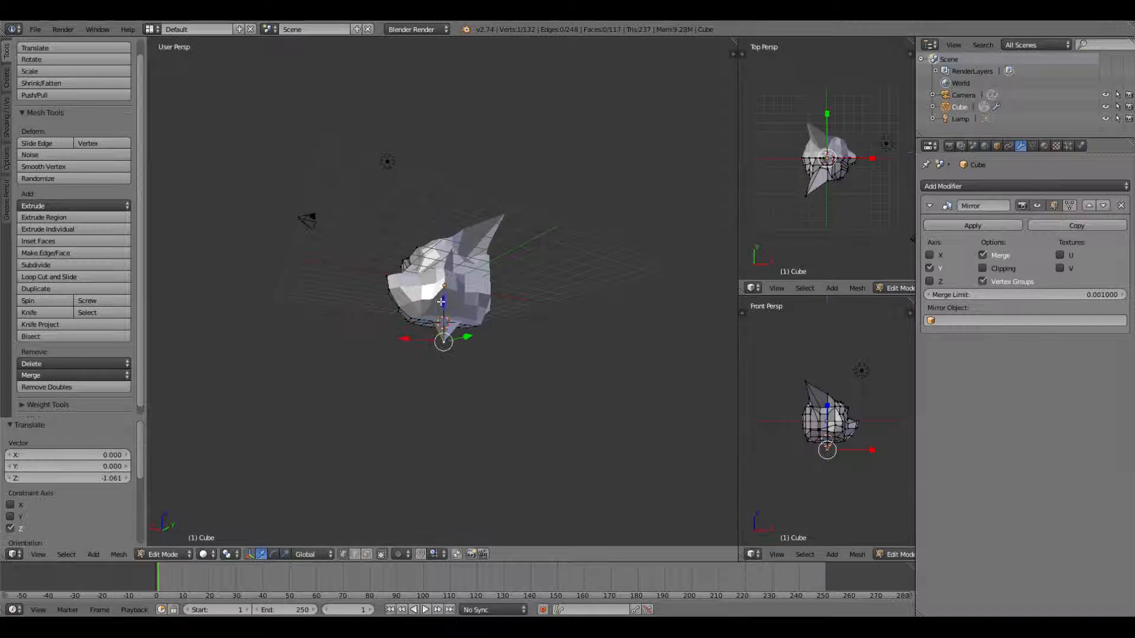
# Snap the 3D cursor to the lowered vertex beneath the head
pyautogui.moveTo(362, 337); pyautogui.dragTo(422, 321, button='middle')
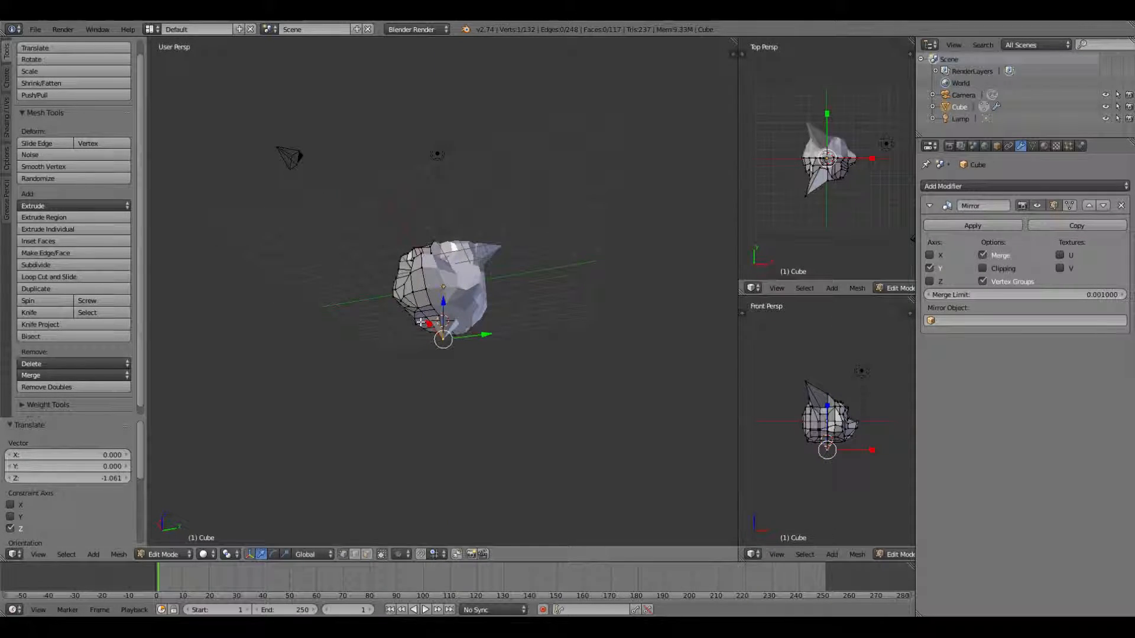
pyautogui.moveTo(370, 355)
pyautogui.mouseDown(button='middle')
pyautogui.moveTo(420, 357)
pyautogui.moveTo(378, 365)
pyautogui.mouseUp(button='middle')
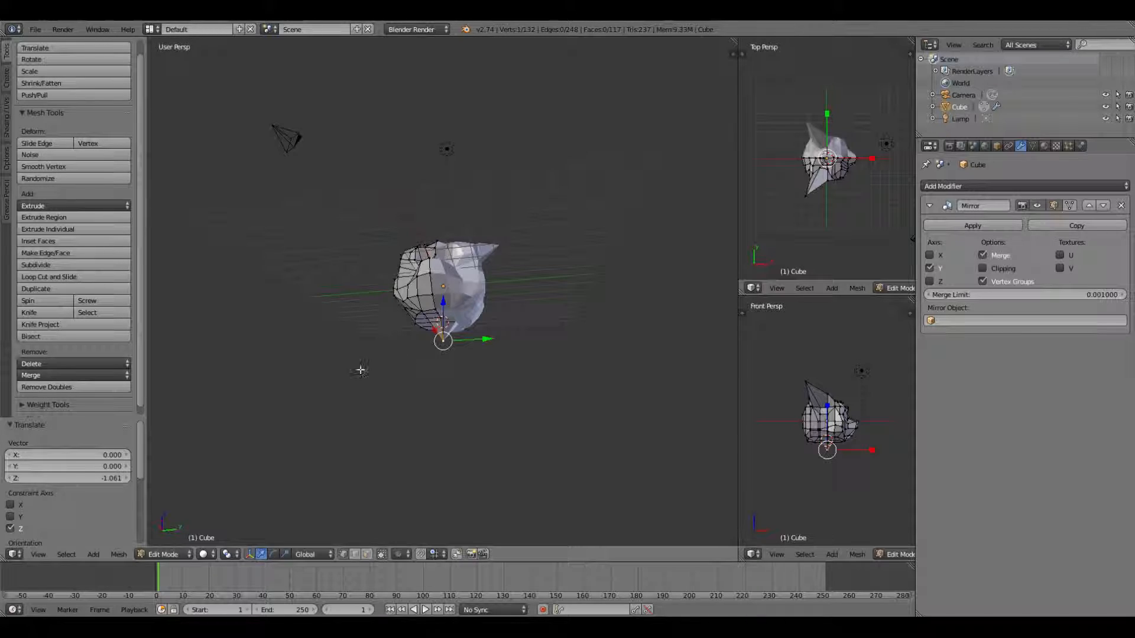
pyautogui.click(121, 555)
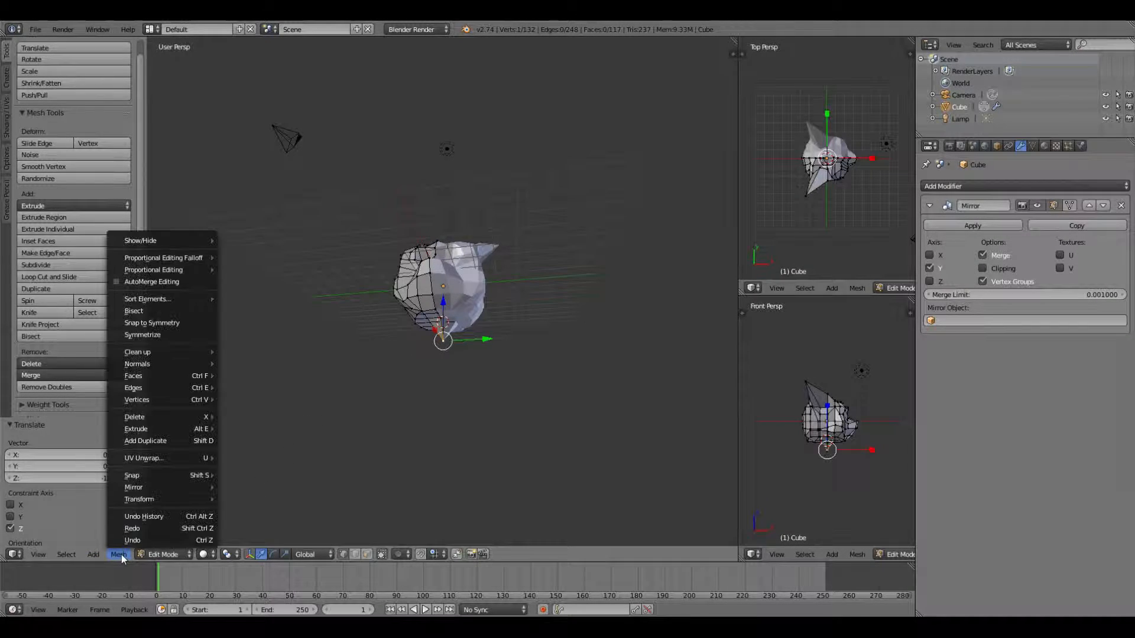
pyautogui.moveTo(174, 432)
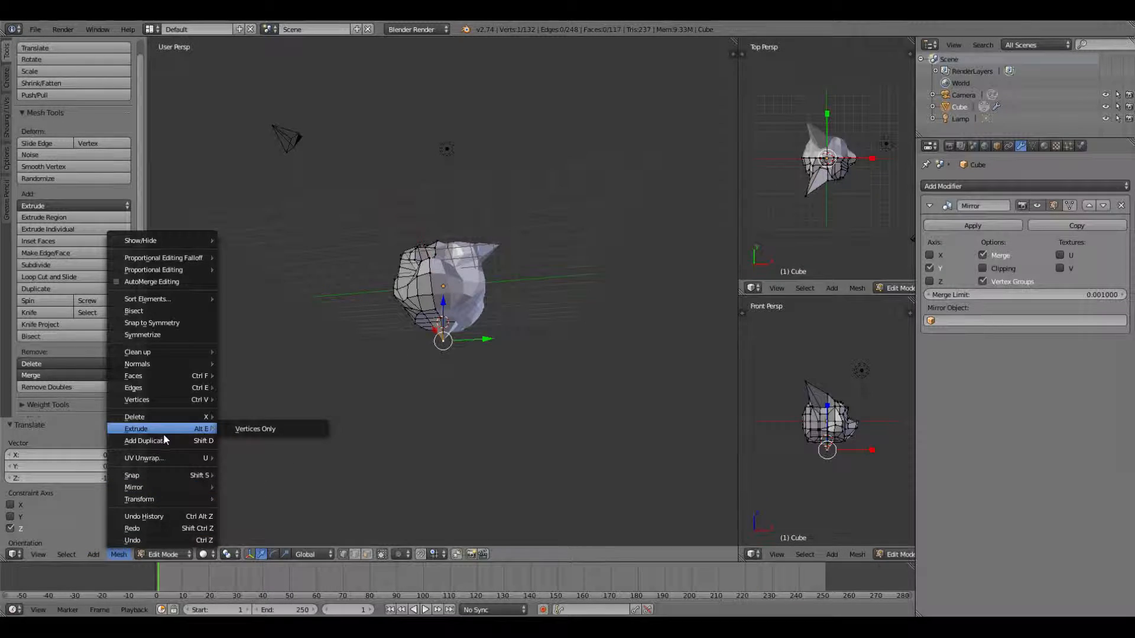
pyautogui.moveTo(130, 476)
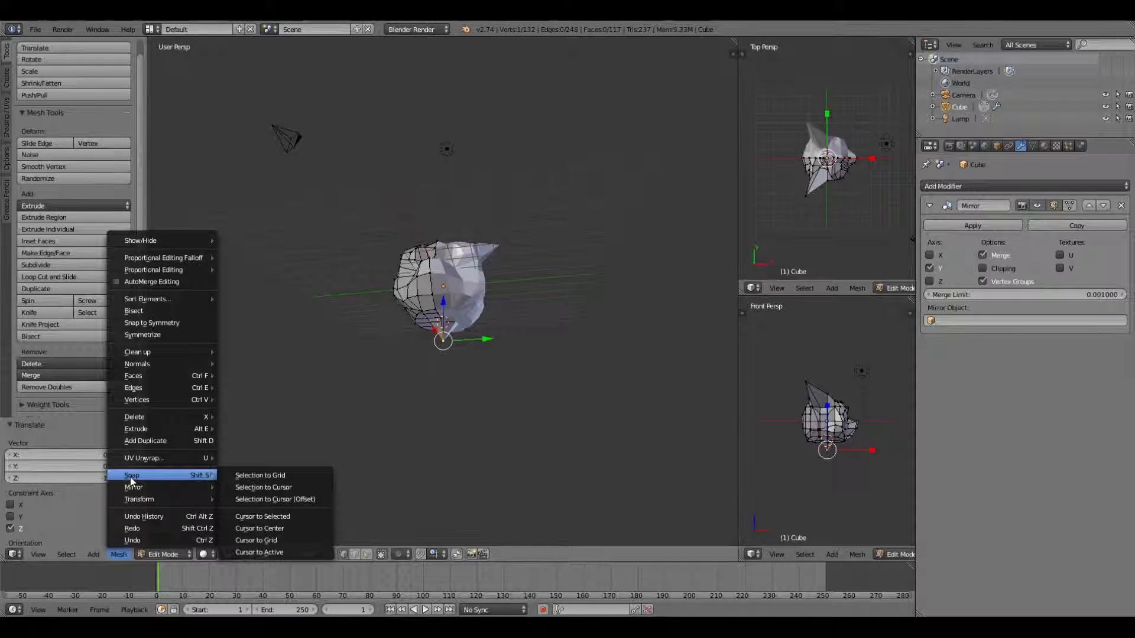
pyautogui.click(268, 517)
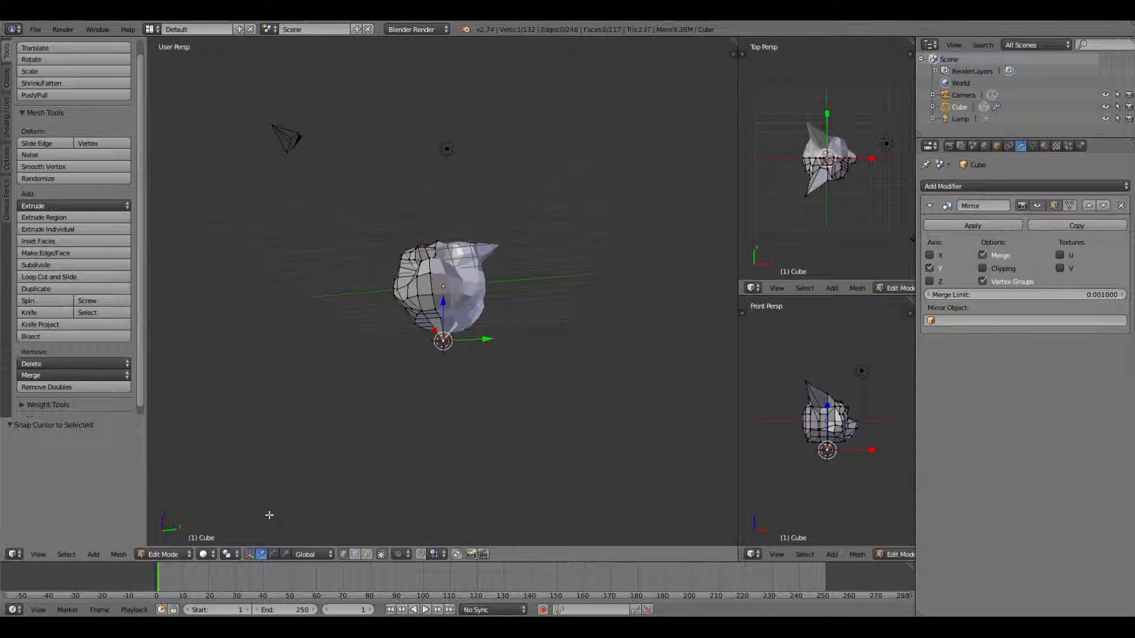
pyautogui.moveTo(443, 373)
pyautogui.mouseDown(button='middle')
pyautogui.moveTo(314, 406)
pyautogui.moveTo(325, 378)
pyautogui.moveTo(343, 400)
pyautogui.moveTo(446, 372)
pyautogui.mouseUp(button='middle')
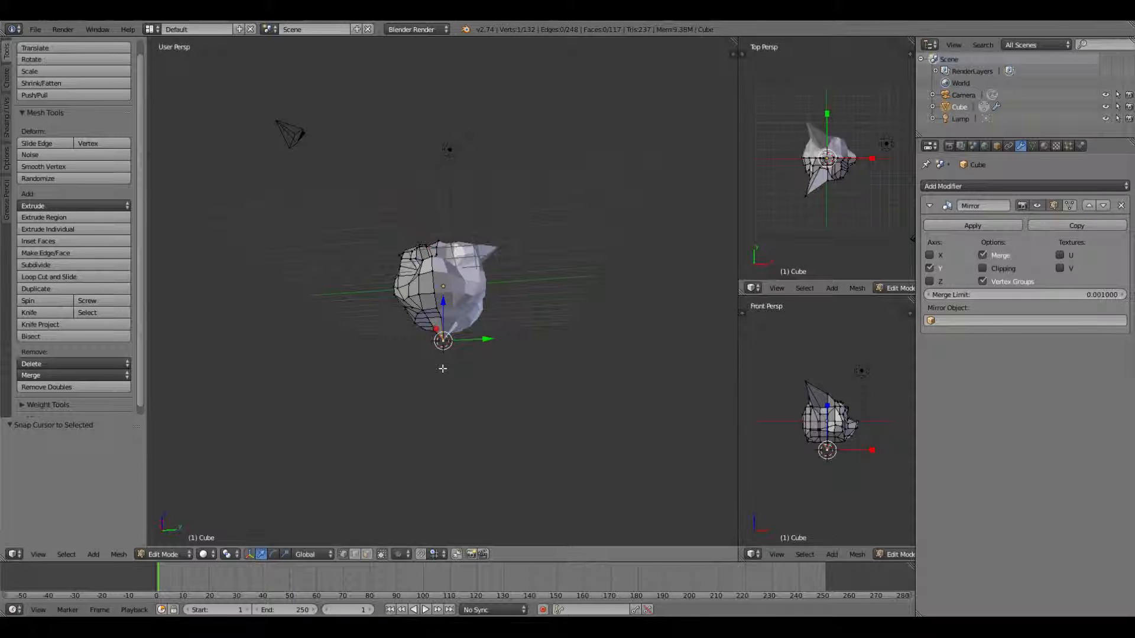
# Deselect all vertices of the head mesh
pyautogui.press('a')
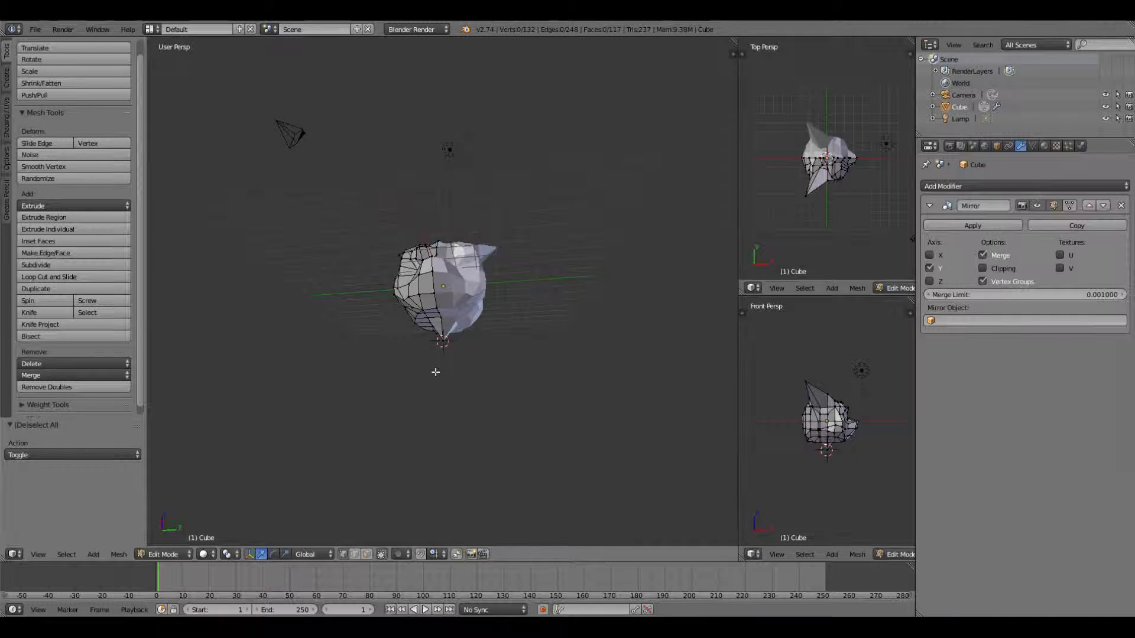
pyautogui.press('a')
pyautogui.press('a')
# Deselect all objects in Object Mode and return the head to Edit Mode
pyautogui.click(162, 554)
pyautogui.click(158, 541)
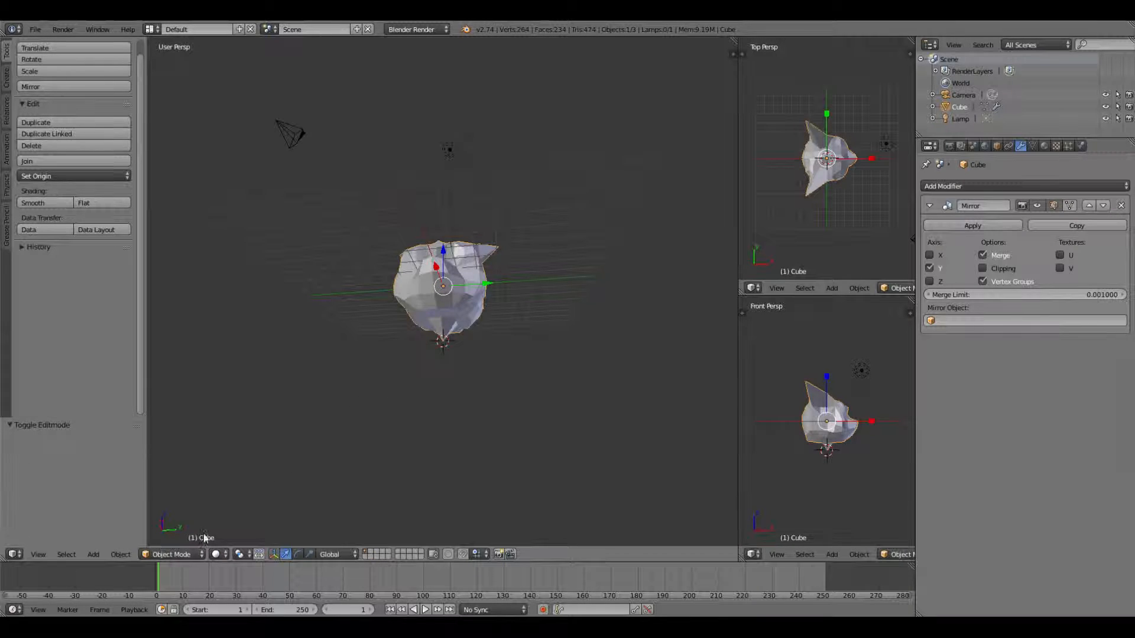
pyautogui.press('a')
pyautogui.press('a')
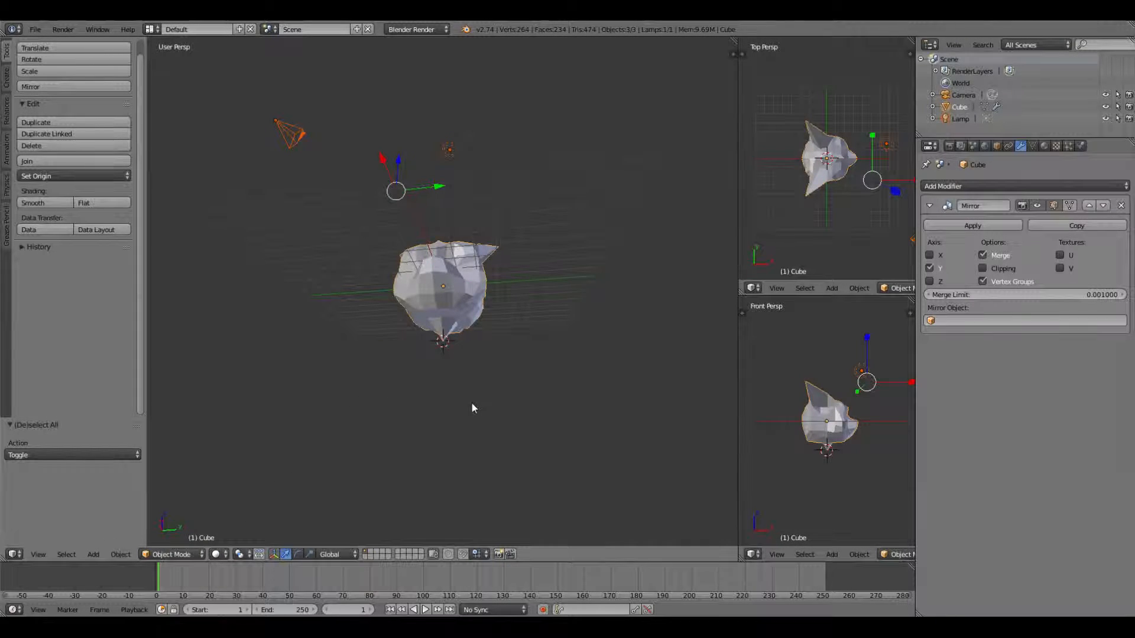
pyautogui.press('a')
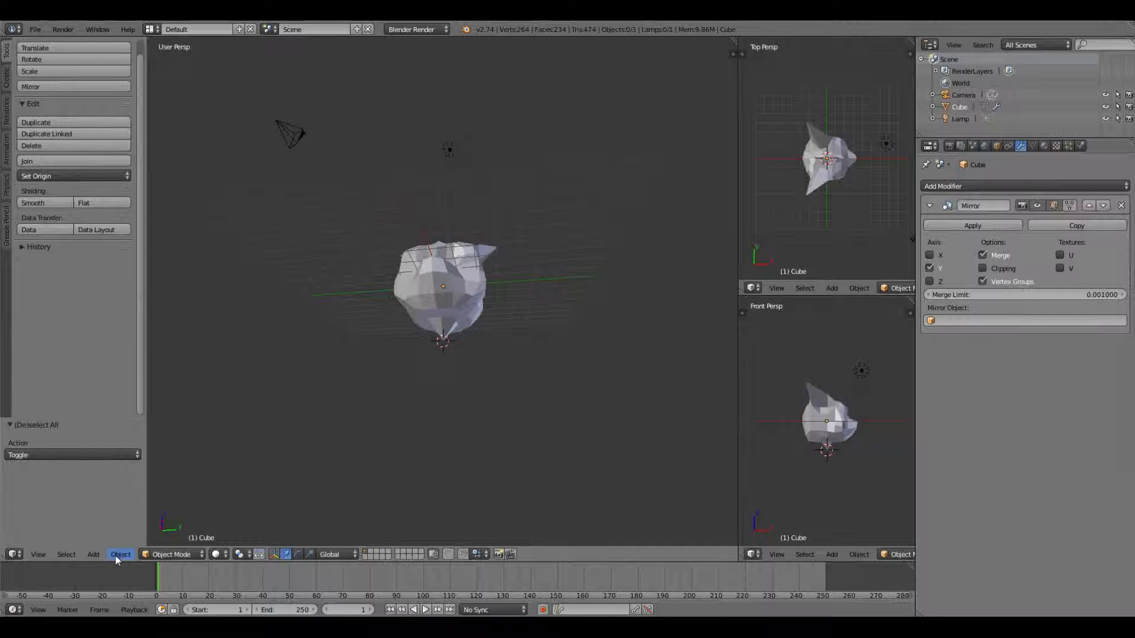
pyautogui.click(171, 554)
pyautogui.click(169, 529)
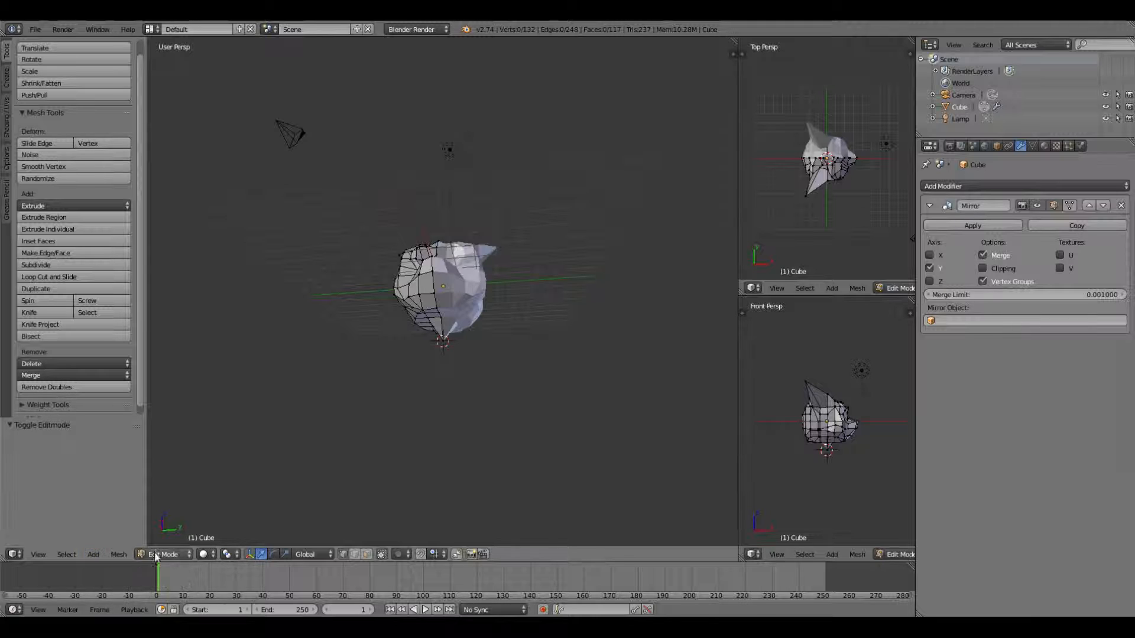
# Add a UV sphere at the 3D cursor and stretch it along Z by factors of about 1.838 and 2.274
pyautogui.hotkey('shift', 'a')
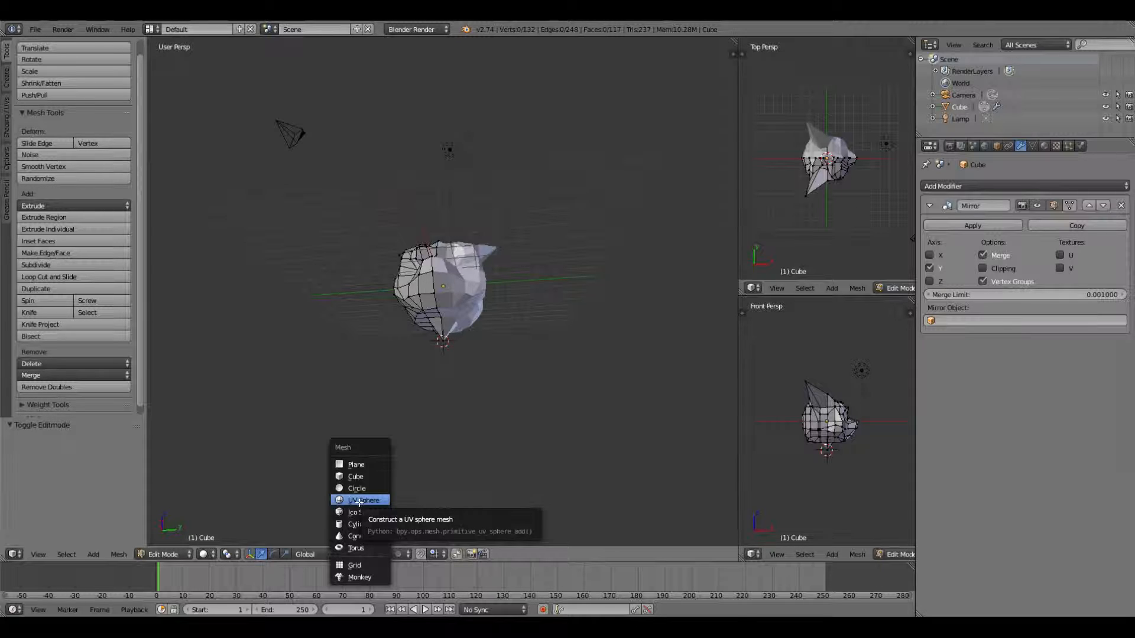
pyautogui.click(359, 501)
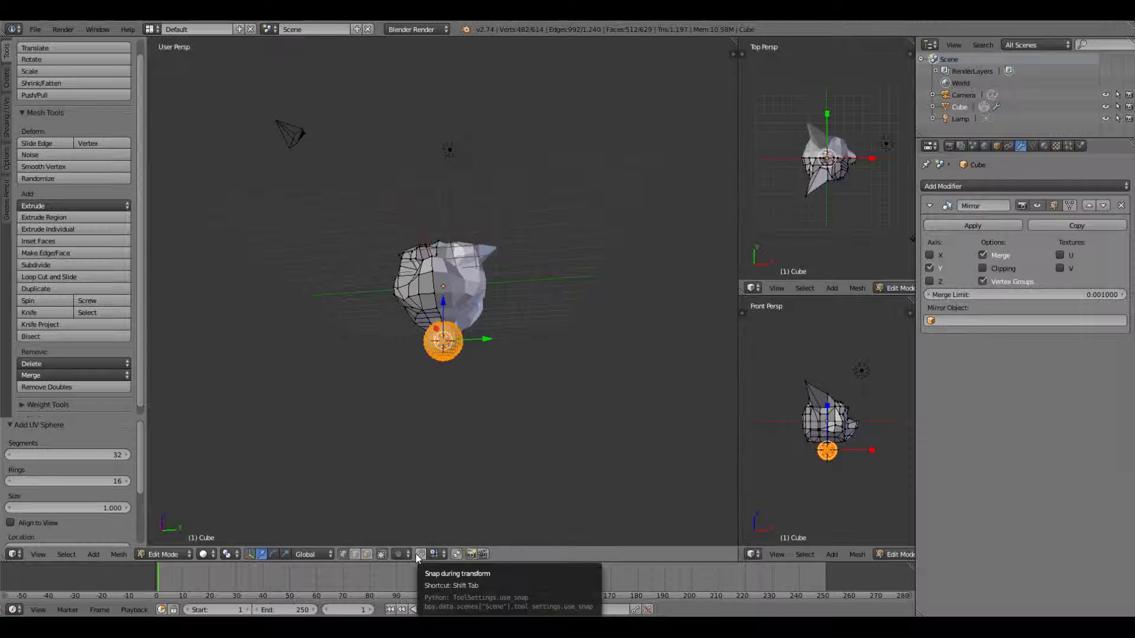
pyautogui.click(285, 554)
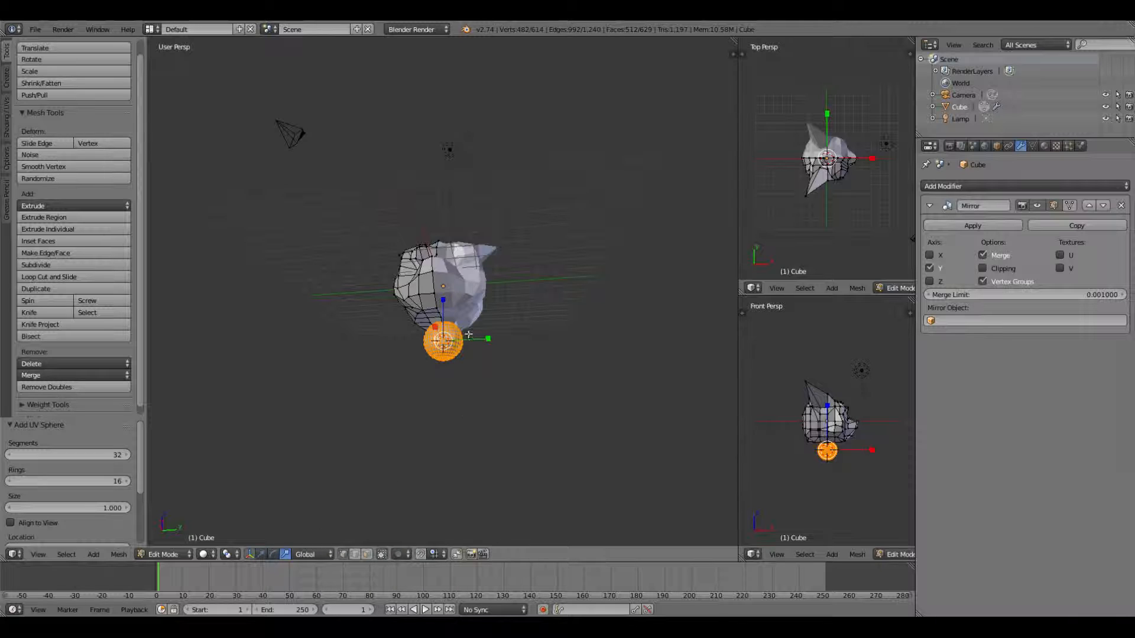
pyautogui.moveTo(443, 302); pyautogui.dragTo(449, 290)
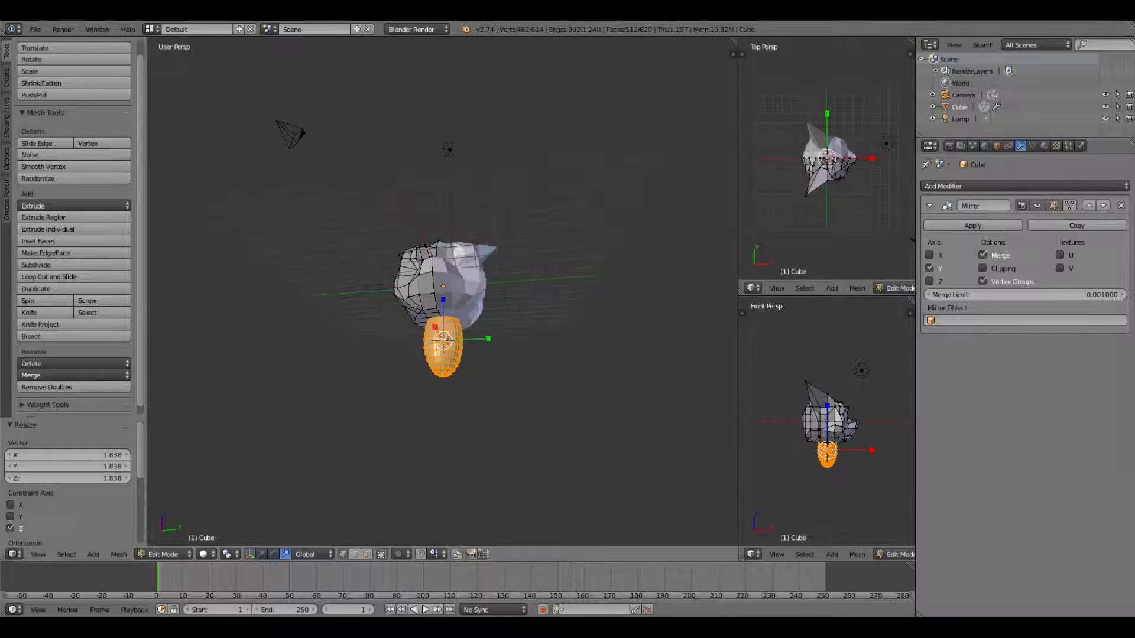
pyautogui.moveTo(443, 300); pyautogui.dragTo(451, 246)
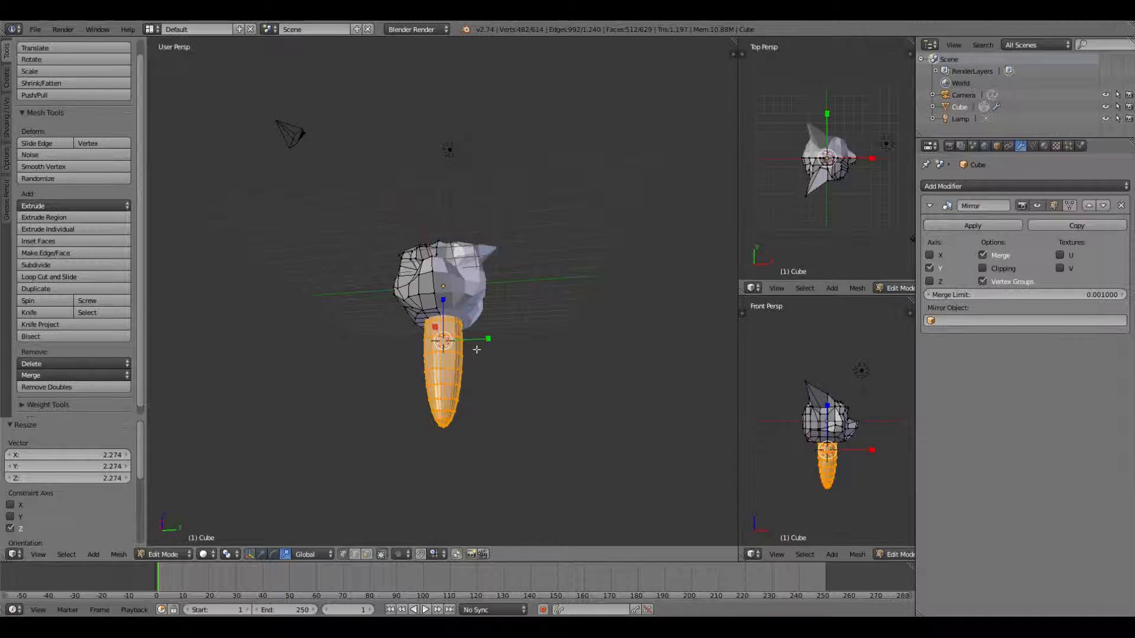
# Widen the stretched sphere by a factor of about 2.131 along Y and about 2.138 along X
pyautogui.moveTo(483, 343); pyautogui.dragTo(513, 344)
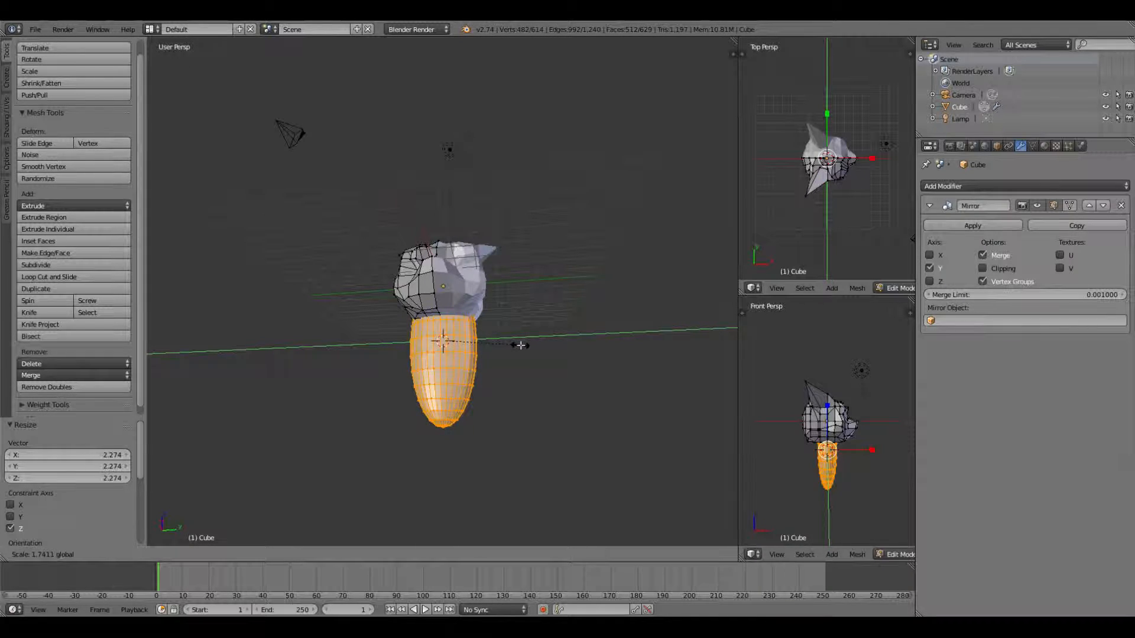
pyautogui.click(538, 347)
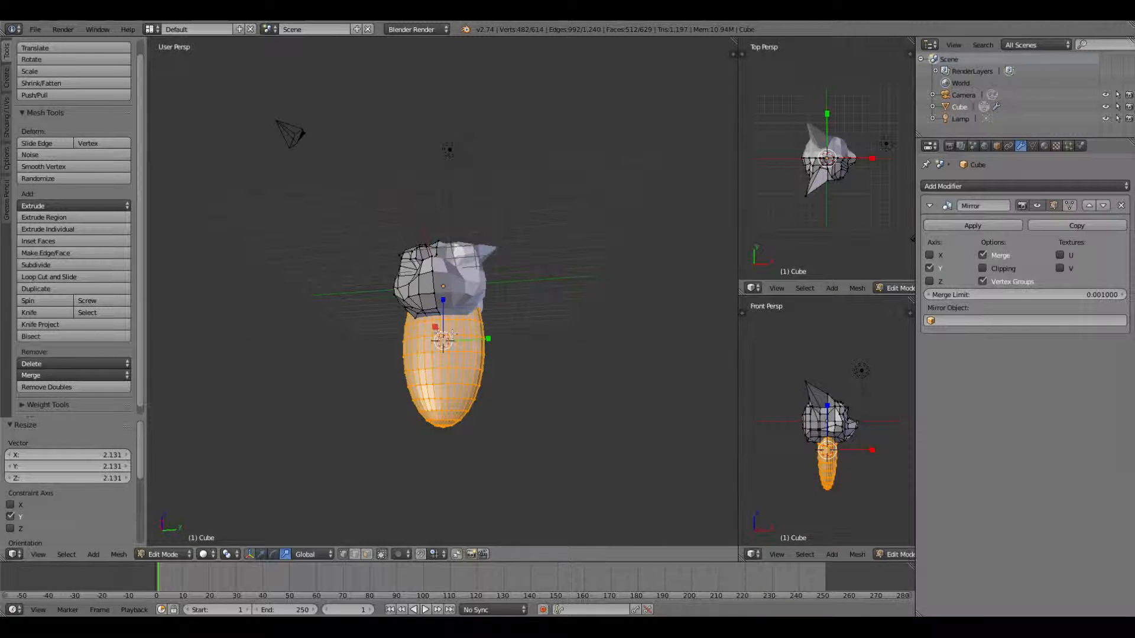
pyautogui.moveTo(435, 327); pyautogui.dragTo(423, 326)
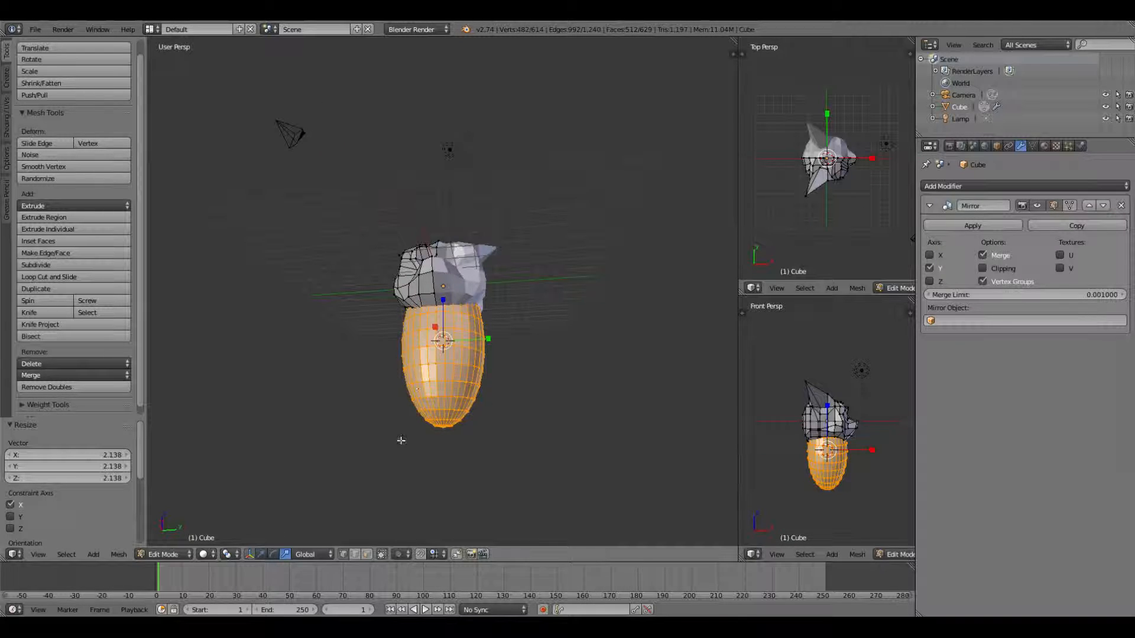
# Move the egg-shaped body down along Z so that it sits directly beneath the head
pyautogui.moveTo(431, 471); pyautogui.dragTo(108, 470, button='middle')
pyautogui.moveTo(261, 416); pyautogui.dragTo(363, 418, button='middle')
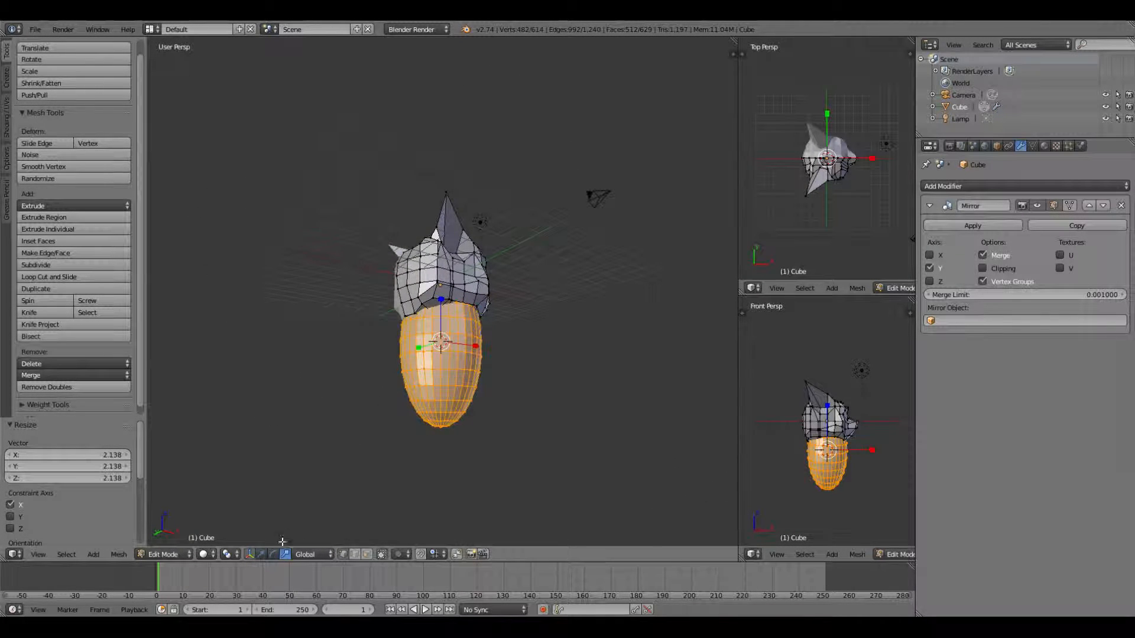
pyautogui.click(261, 554)
pyautogui.moveTo(442, 302); pyautogui.dragTo(432, 332)
# Try moving the body about 3.287 units sideways along Y, and undo the move
pyautogui.moveTo(433, 333); pyautogui.dragTo(360, 353, button='middle')
pyautogui.moveTo(492, 371); pyautogui.dragTo(556, 399)
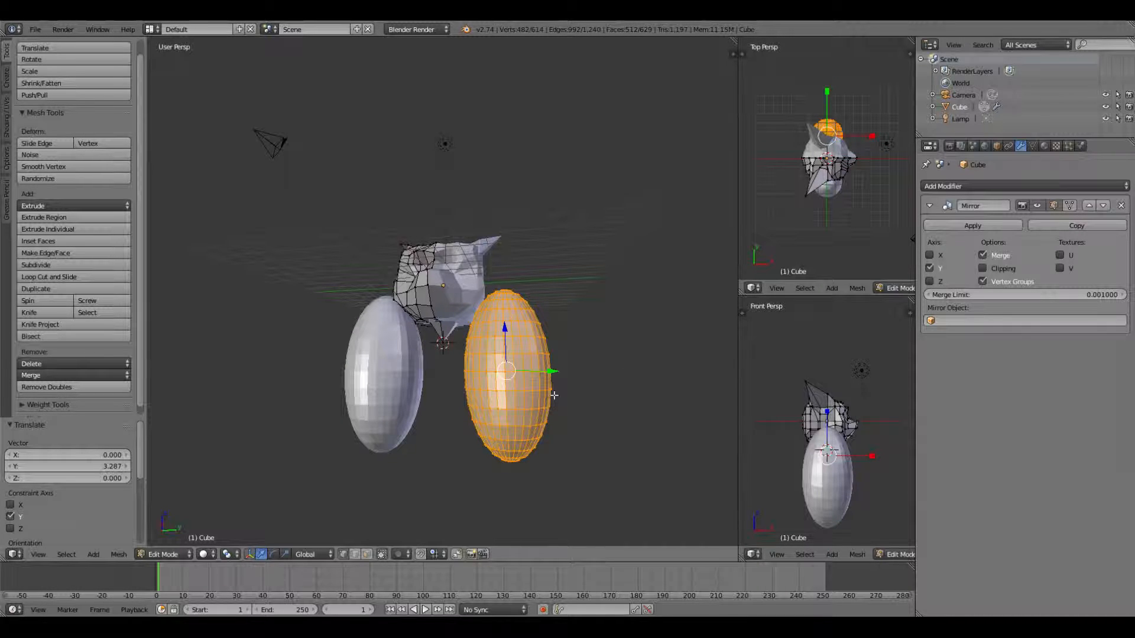
pyautogui.hotkey('ctrl', 'z')
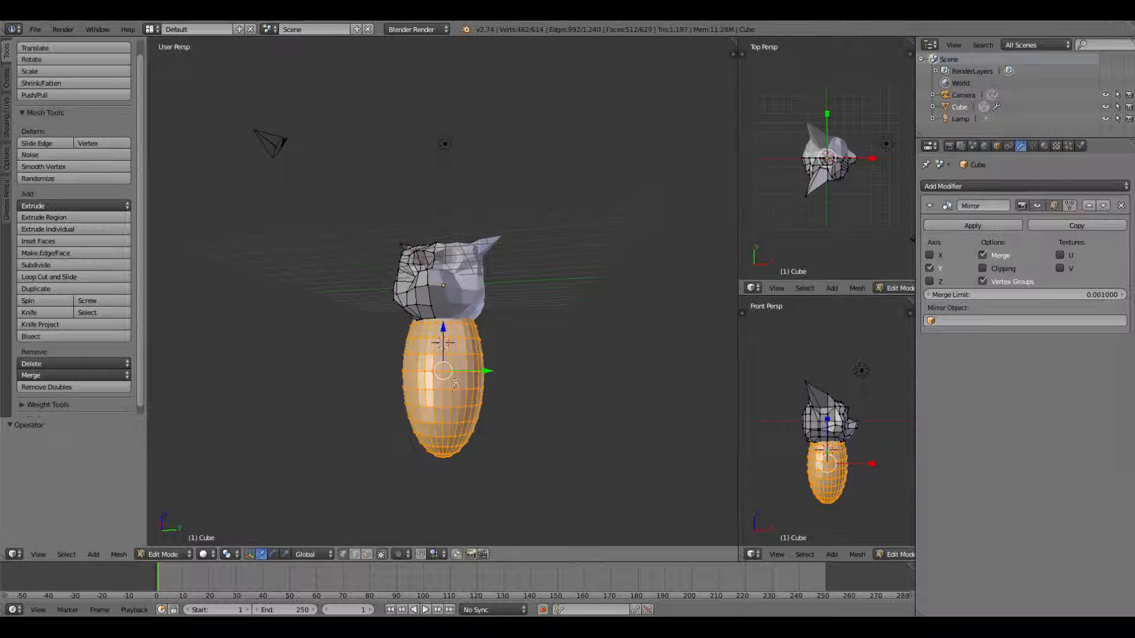
# Widen the egg-shaped body by a factor of about 1.168 along Y and move it down about 3.961 units along Z
pyautogui.moveTo(486, 374); pyautogui.dragTo(488, 375)
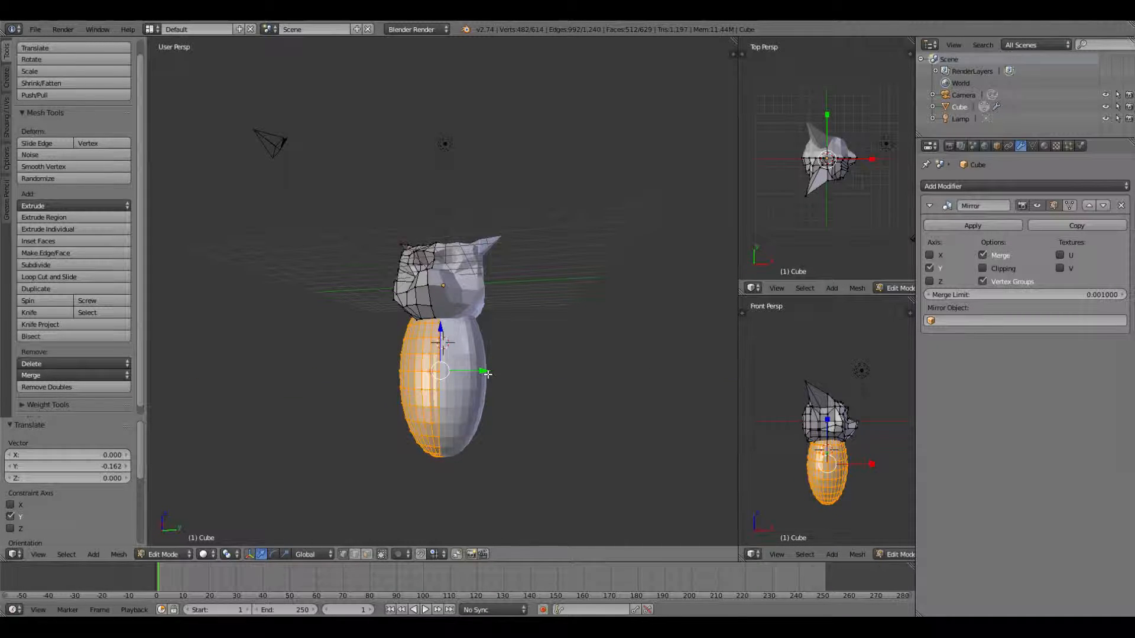
pyautogui.hotkey('ctrl', 'z')
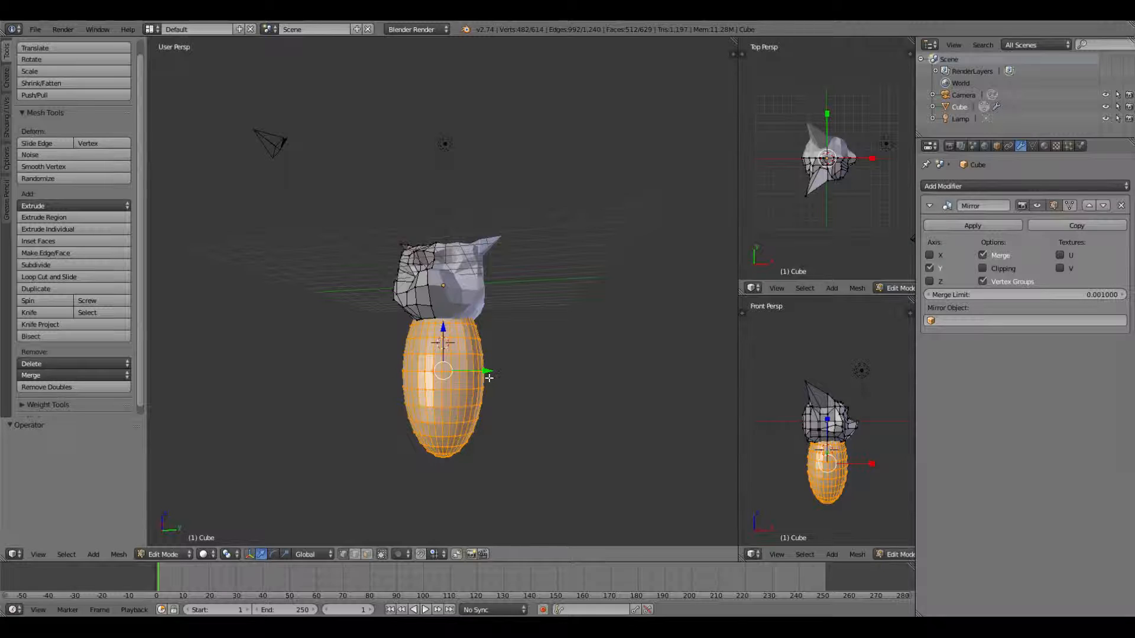
pyautogui.click(286, 554)
pyautogui.moveTo(489, 372); pyautogui.dragTo(498, 372)
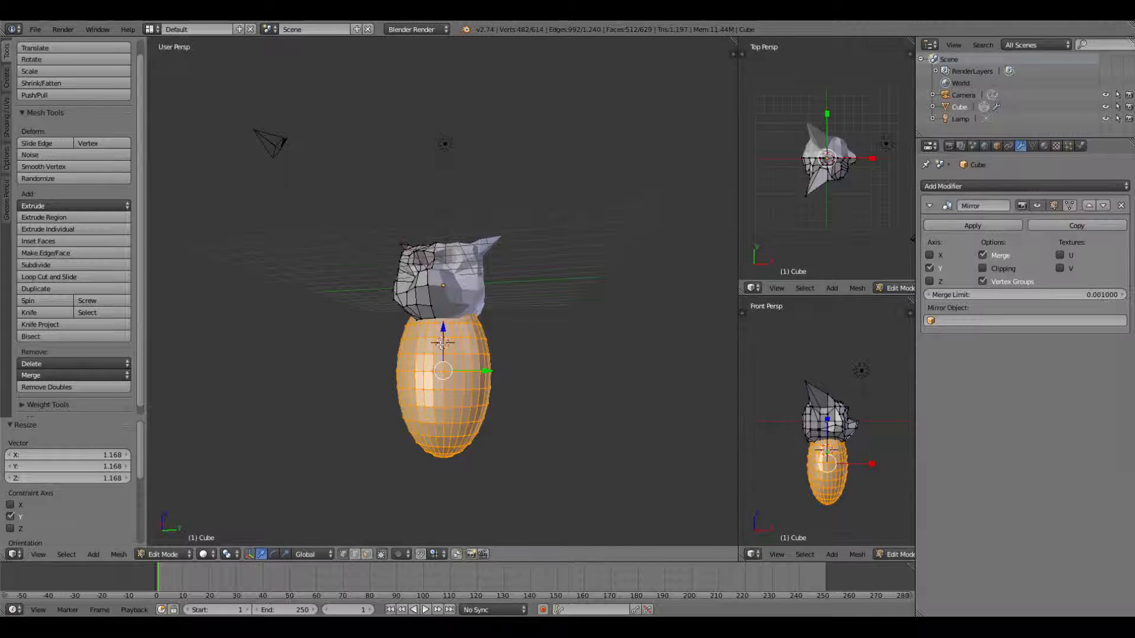
pyautogui.moveTo(444, 328); pyautogui.dragTo(437, 411)
pyautogui.moveTo(561, 414)
pyautogui.mouseDown(button='middle')
pyautogui.moveTo(577, 392)
pyautogui.moveTo(579, 403)
pyautogui.mouseUp(button='middle')
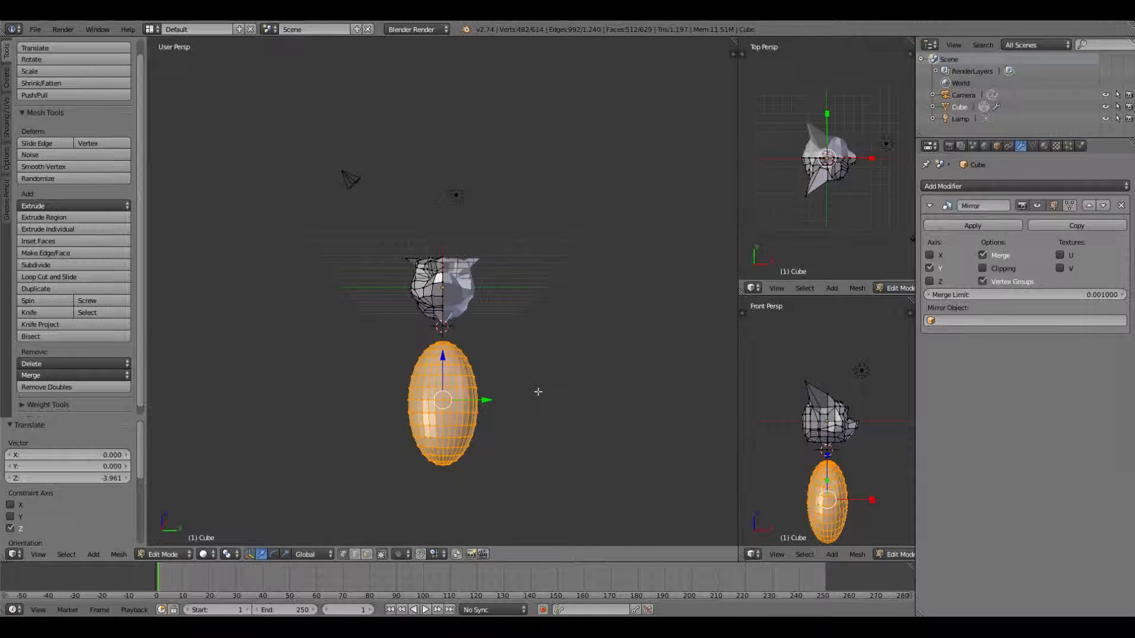
# Switch the main viewport to the right view and deselect all the geometry
pyautogui.click(67, 556)
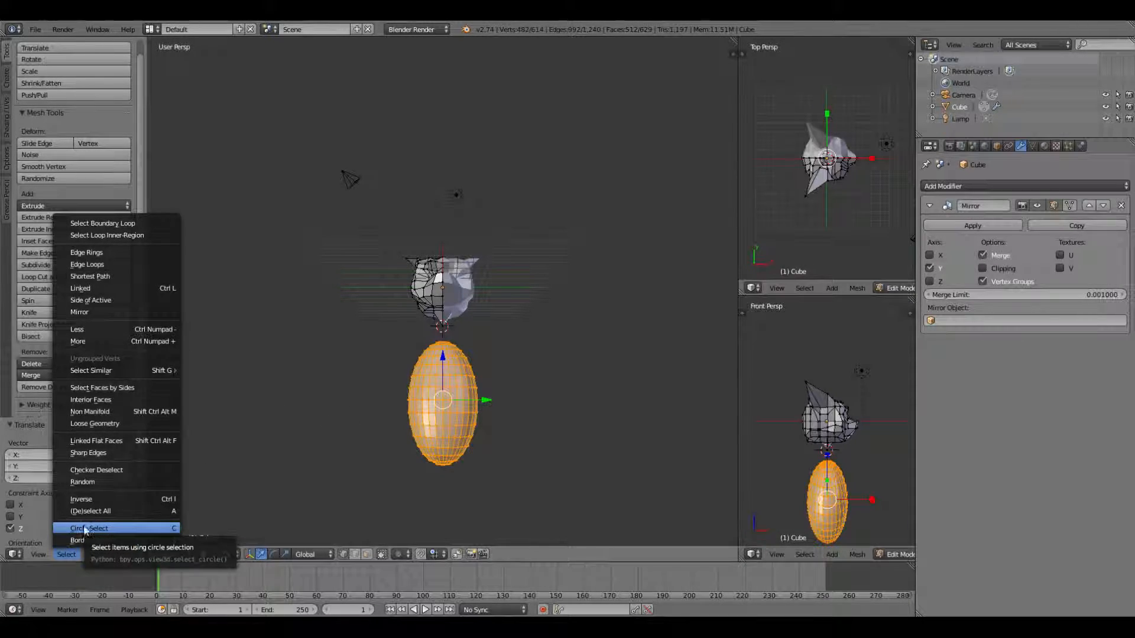
pyautogui.moveTo(44, 557)
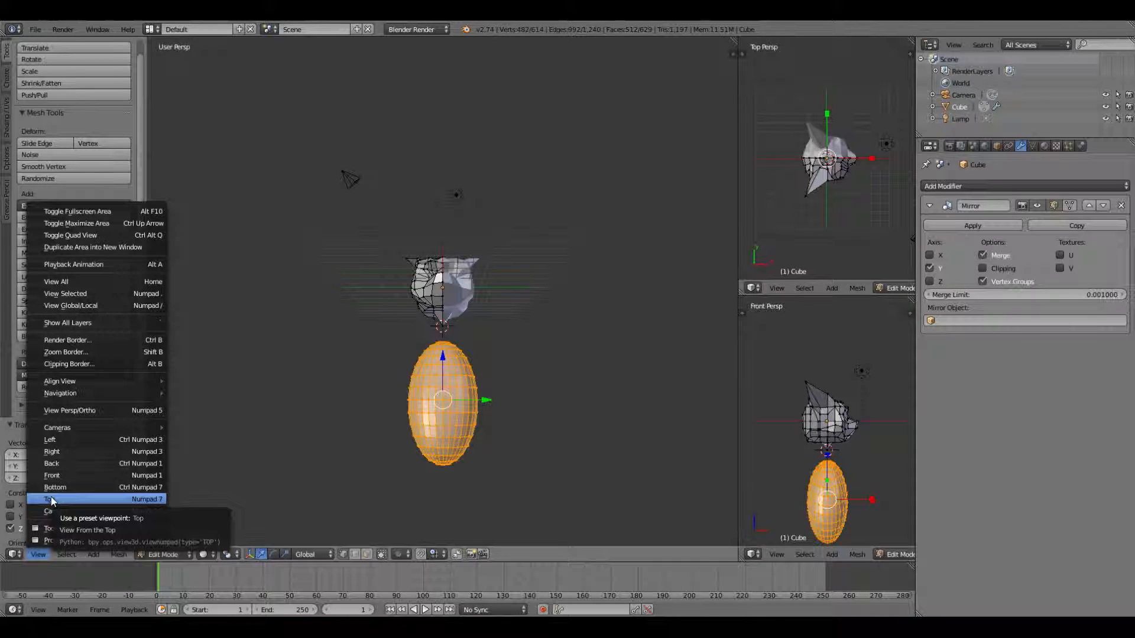
pyautogui.click(49, 454)
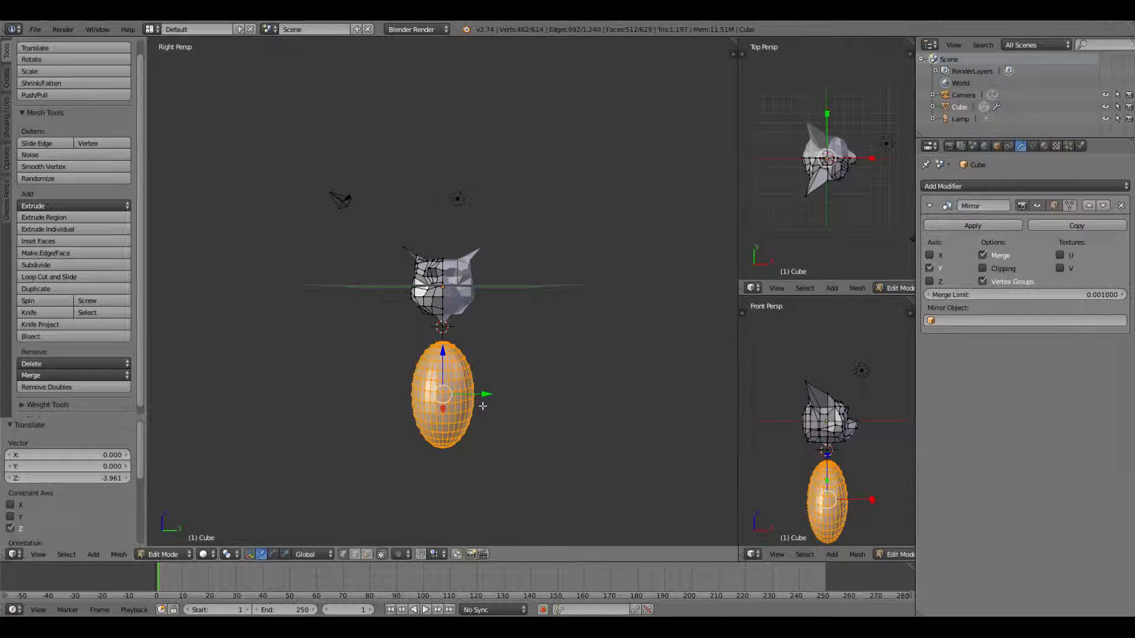
pyautogui.hotkey('shift', 's')
pyautogui.click(604, 395)
pyautogui.press('a')
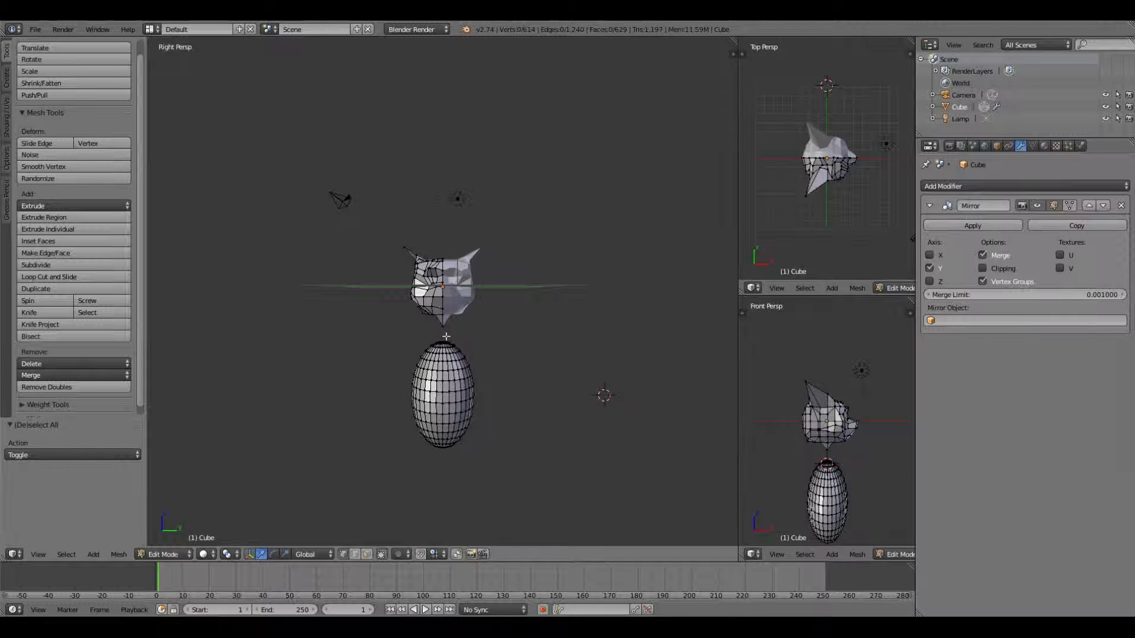
# Border-select the body's half on the positive Y side in wireframe shading, including the hidden geometry, and delete its vertices
pyautogui.click(67, 554)
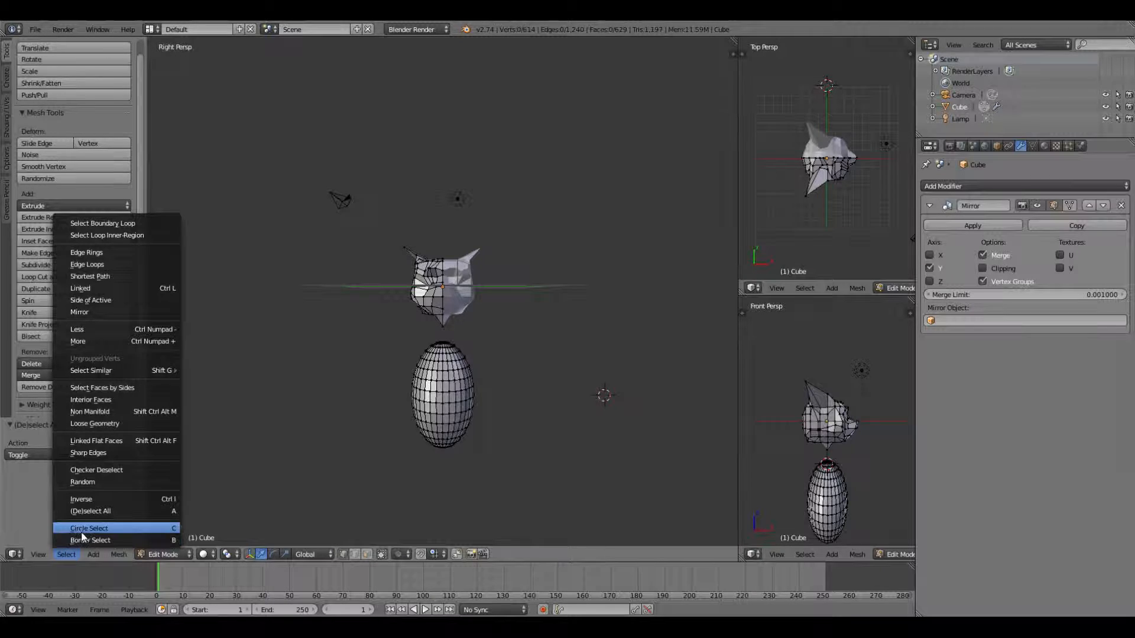
pyautogui.click(88, 541)
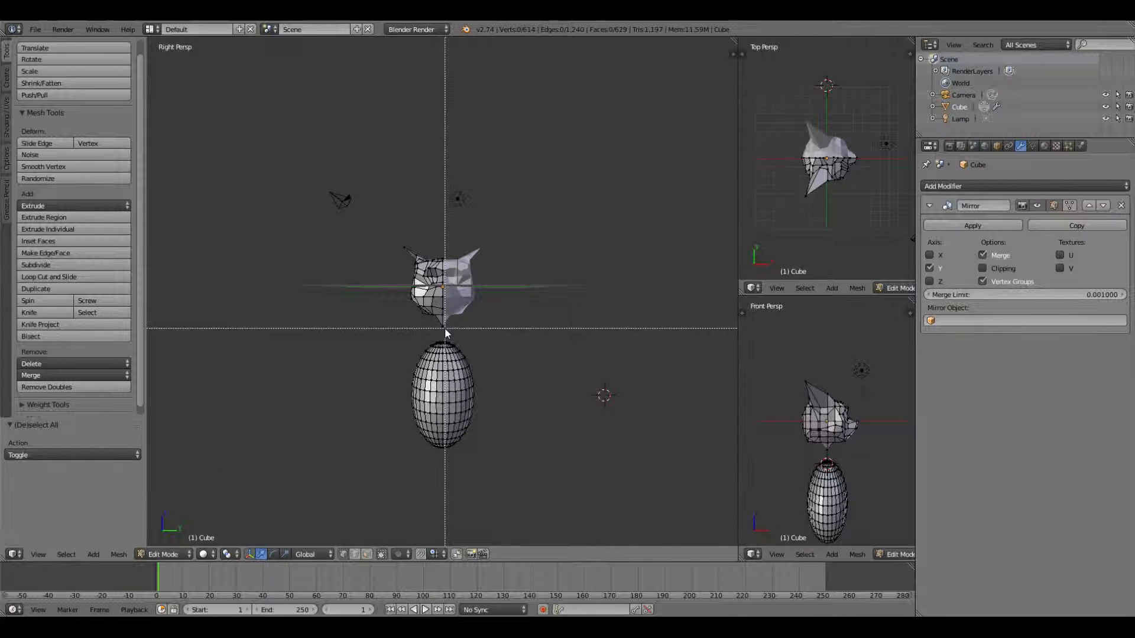
pyautogui.moveTo(444, 332); pyautogui.dragTo(481, 469)
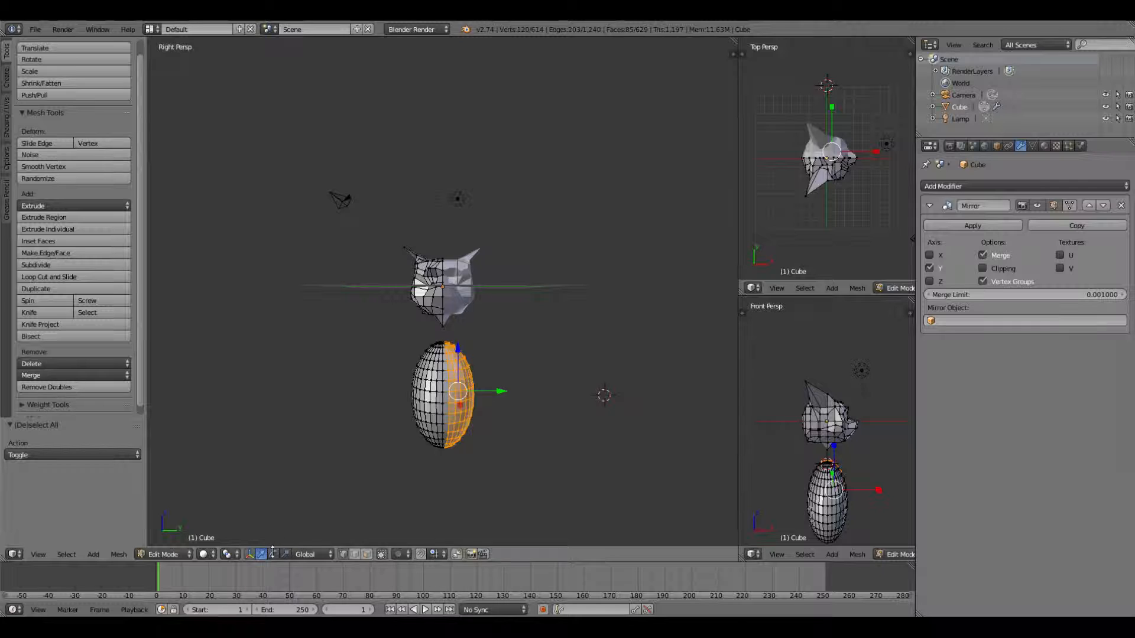
pyautogui.click(208, 555)
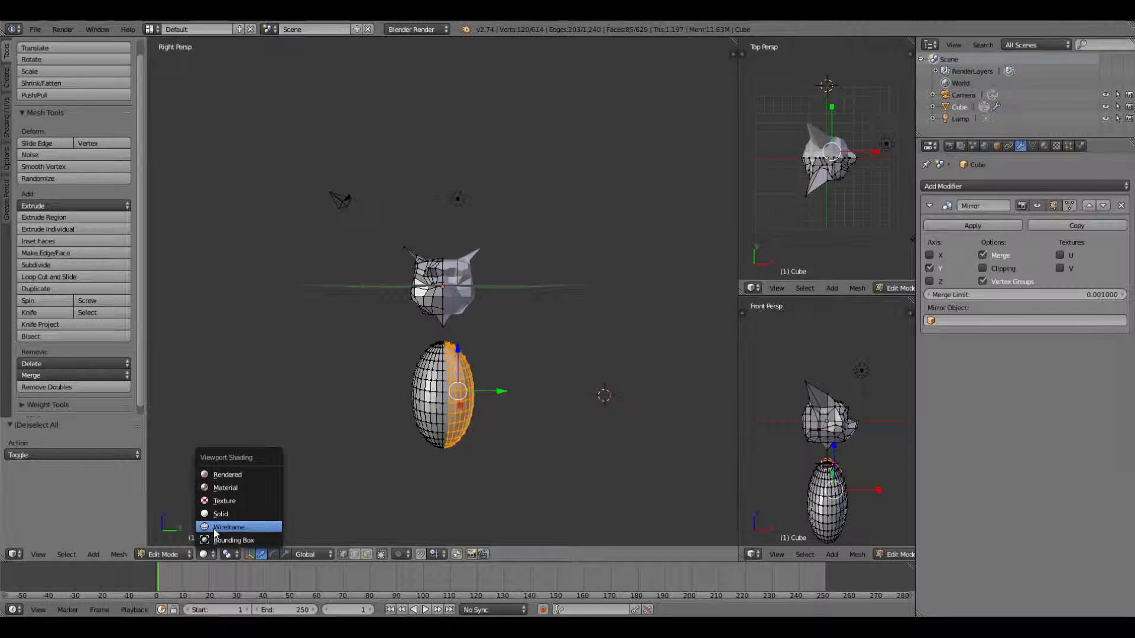
pyautogui.click(214, 527)
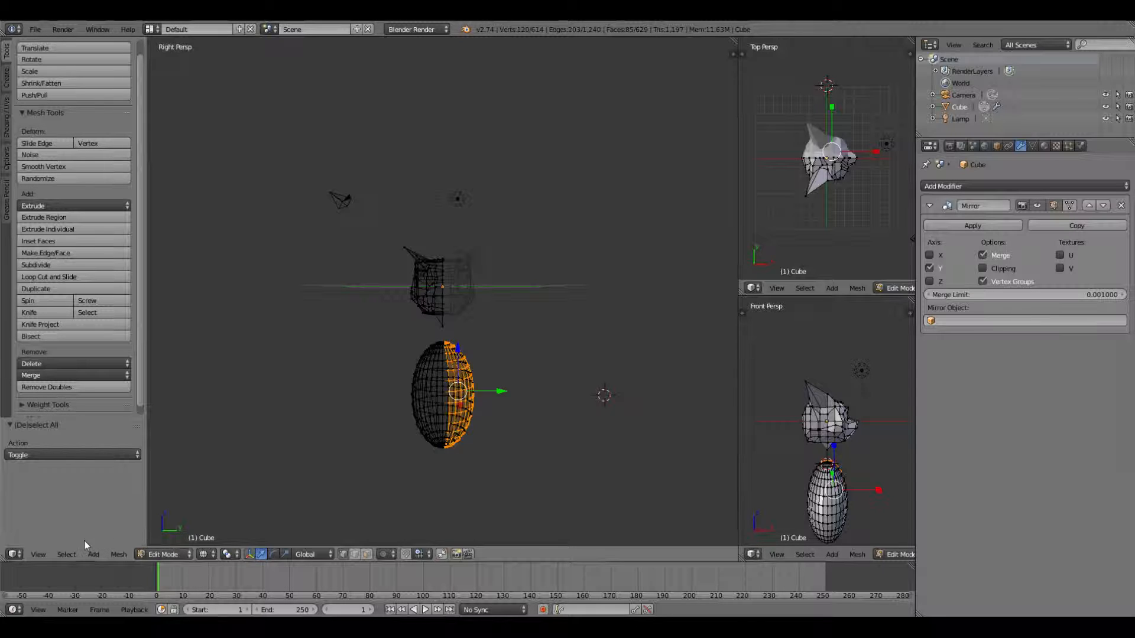
pyautogui.click(65, 555)
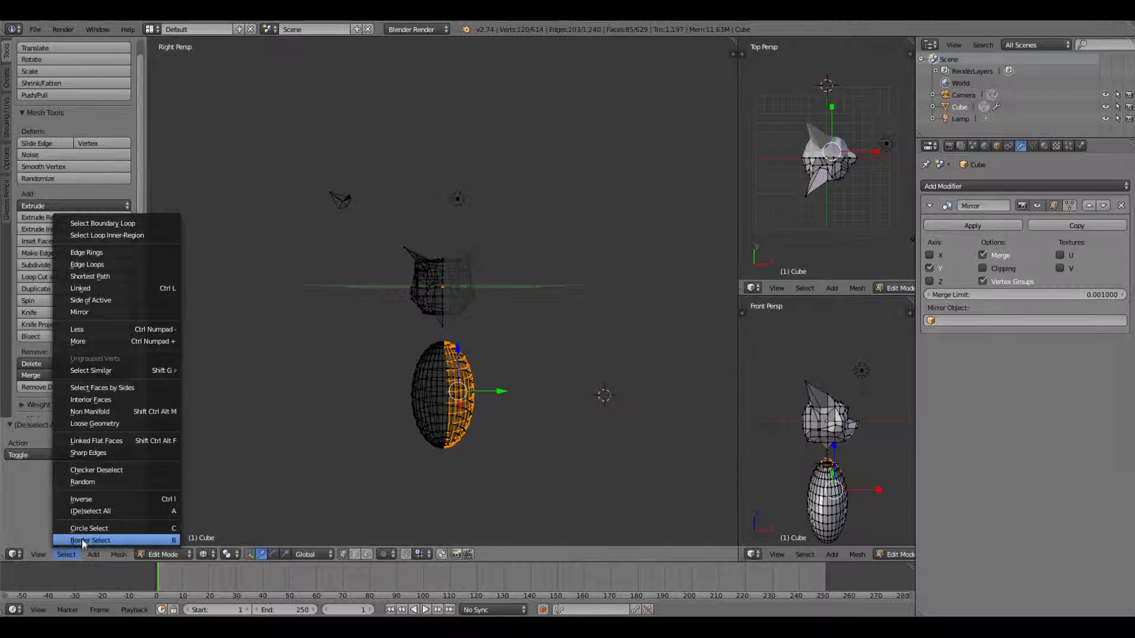
pyautogui.click(82, 540)
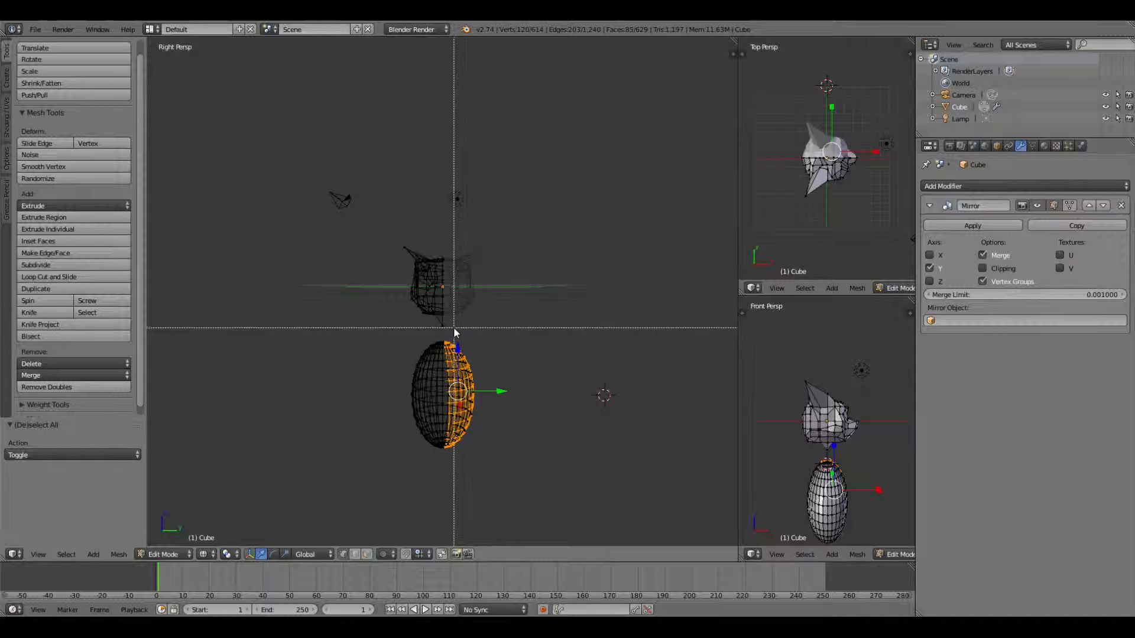
pyautogui.moveTo(446, 329); pyautogui.dragTo(489, 463)
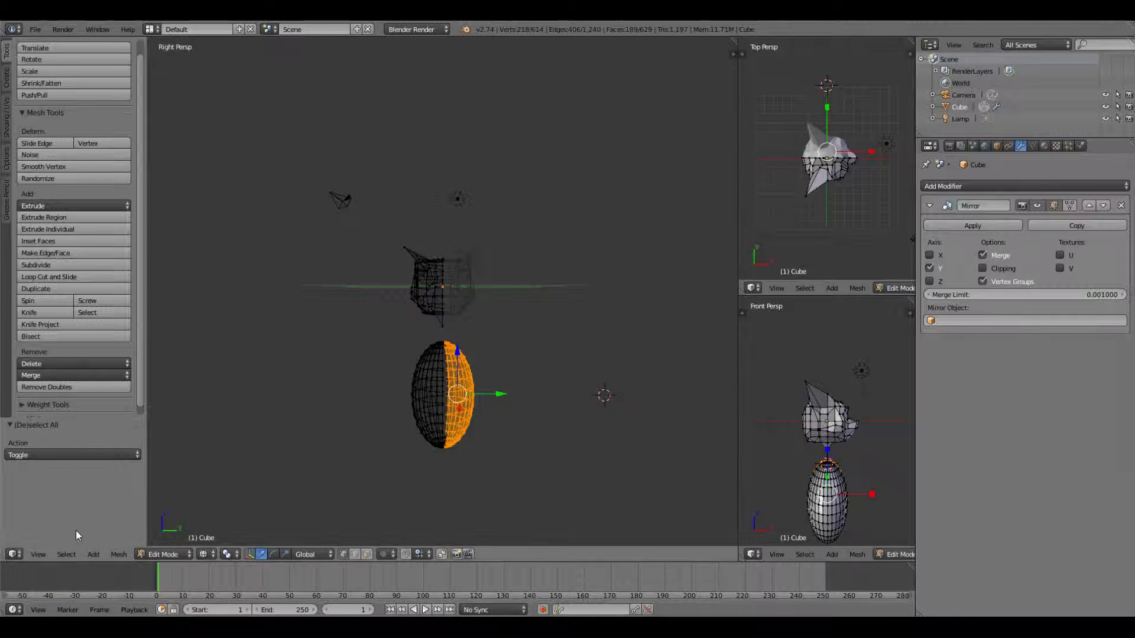
pyautogui.click(67, 554)
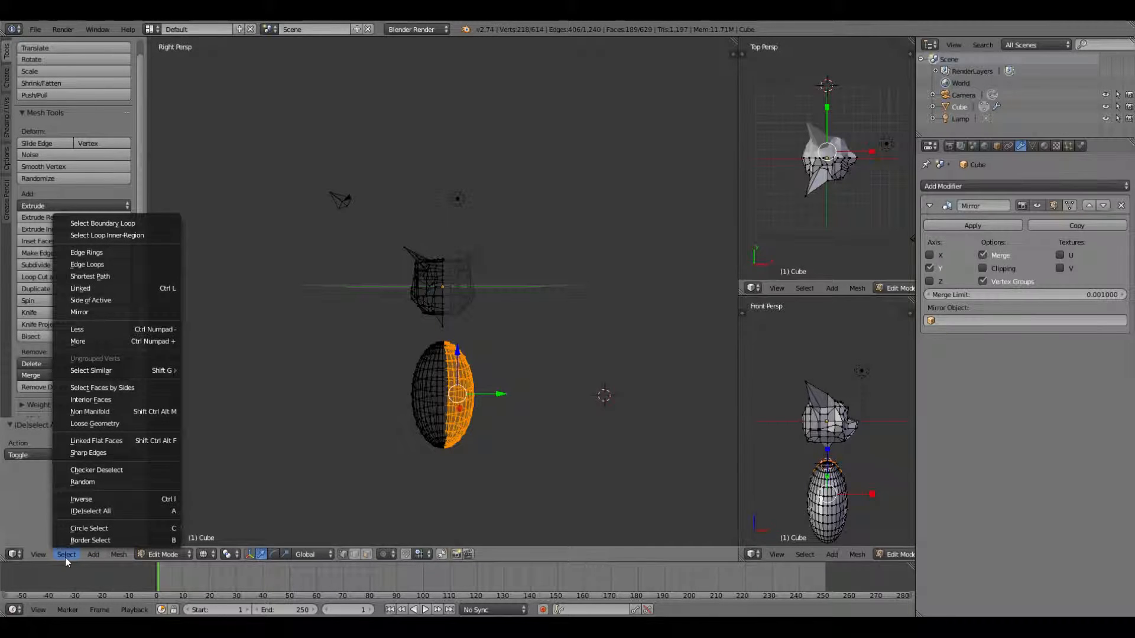
pyautogui.click(65, 364)
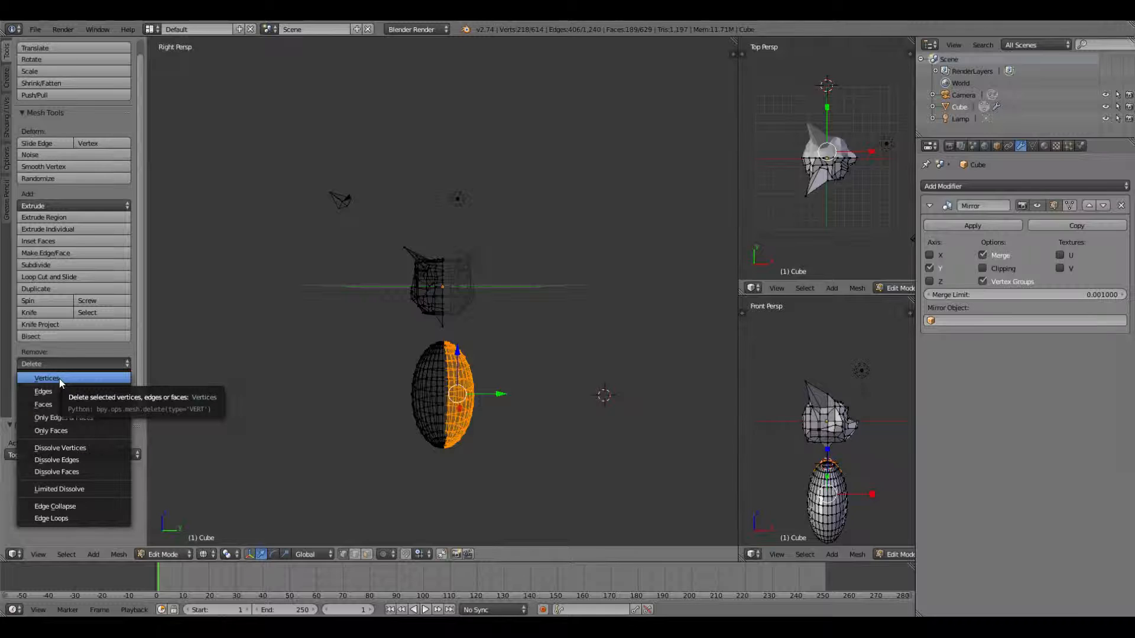
pyautogui.click(59, 379)
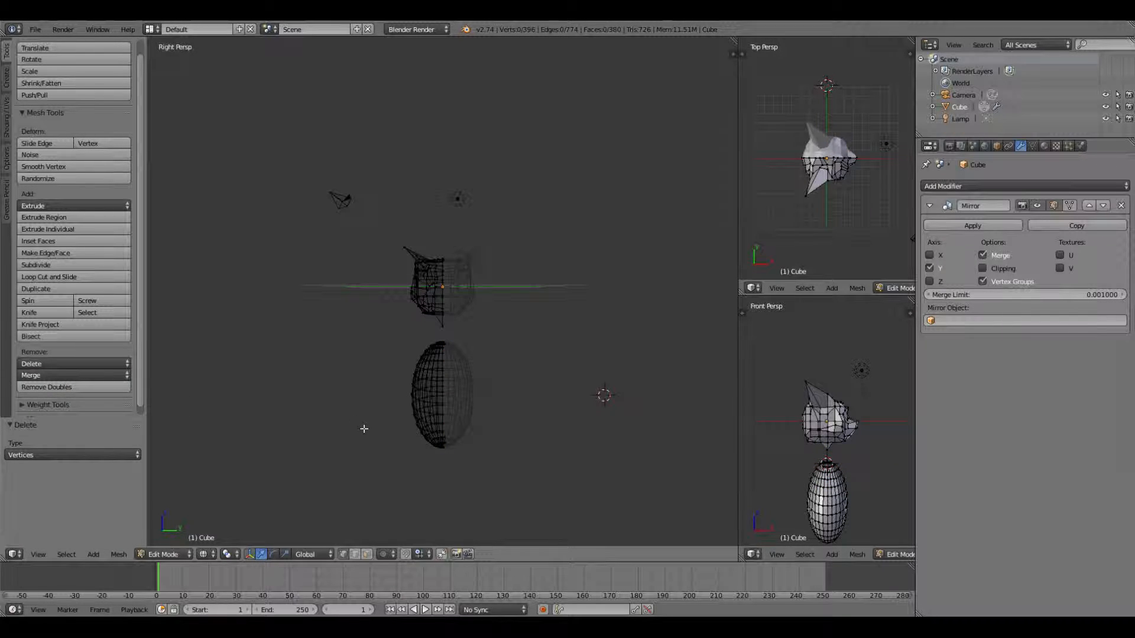
# Return the main viewport to solid shading and inspect the mirrored head and body from several sides
pyautogui.moveTo(517, 414)
pyautogui.mouseDown(button='middle')
pyautogui.moveTo(517, 401)
pyautogui.moveTo(565, 431)
pyautogui.moveTo(398, 400)
pyautogui.moveTo(225, 392)
pyautogui.moveTo(588, 473)
pyautogui.moveTo(492, 414)
pyautogui.moveTo(506, 396)
pyautogui.mouseUp(button='middle')
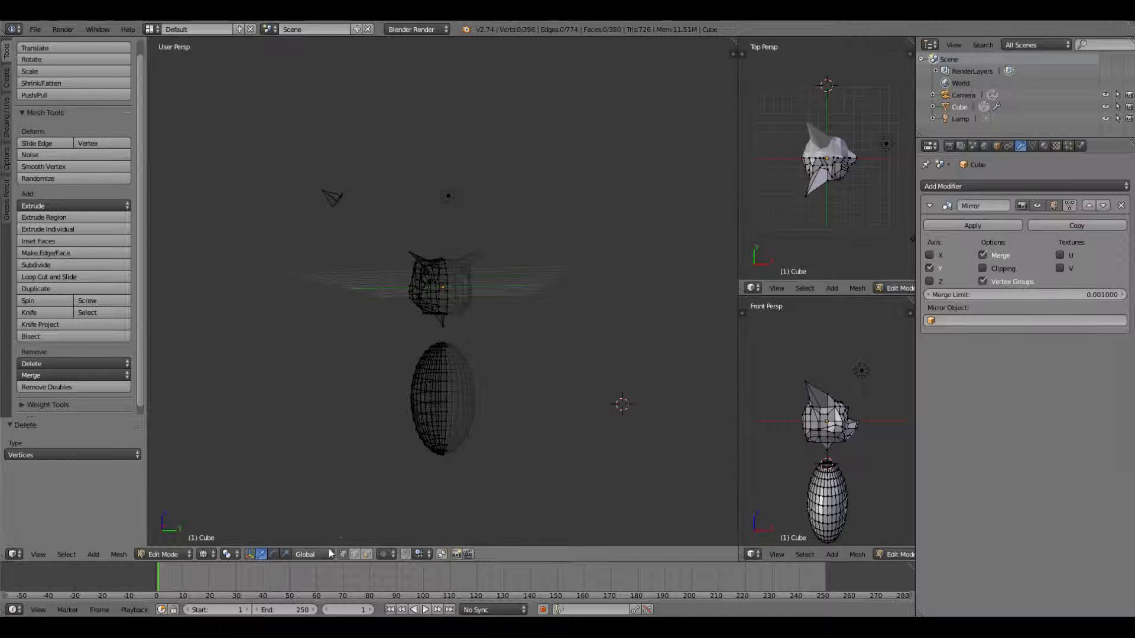
pyautogui.click(203, 554)
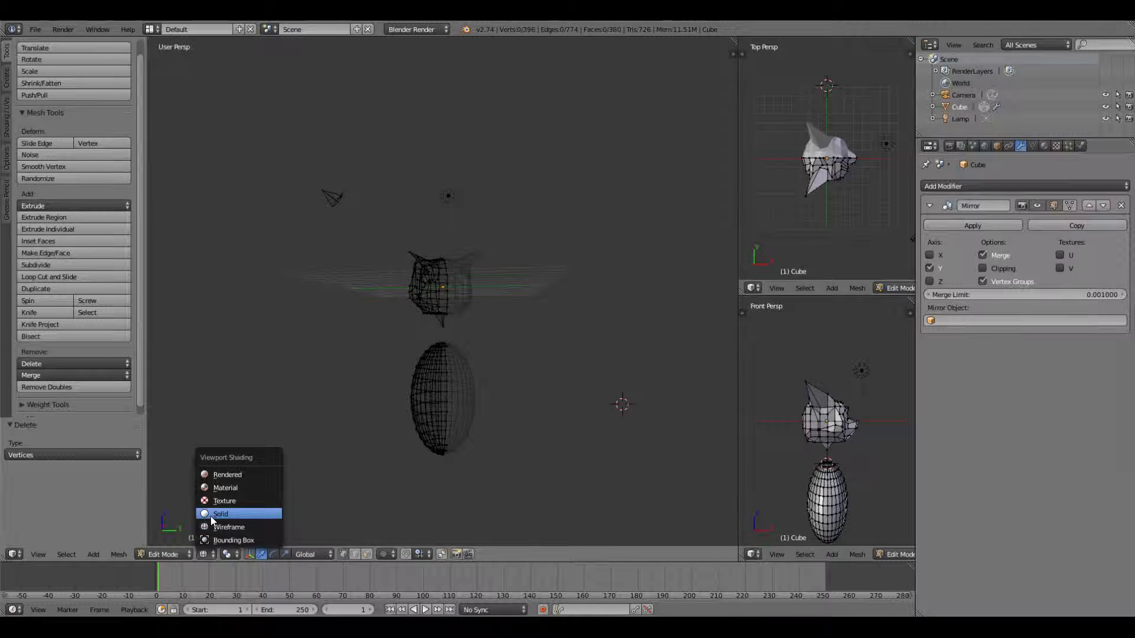
pyautogui.click(211, 515)
pyautogui.moveTo(508, 480); pyautogui.dragTo(523, 477, button='middle')
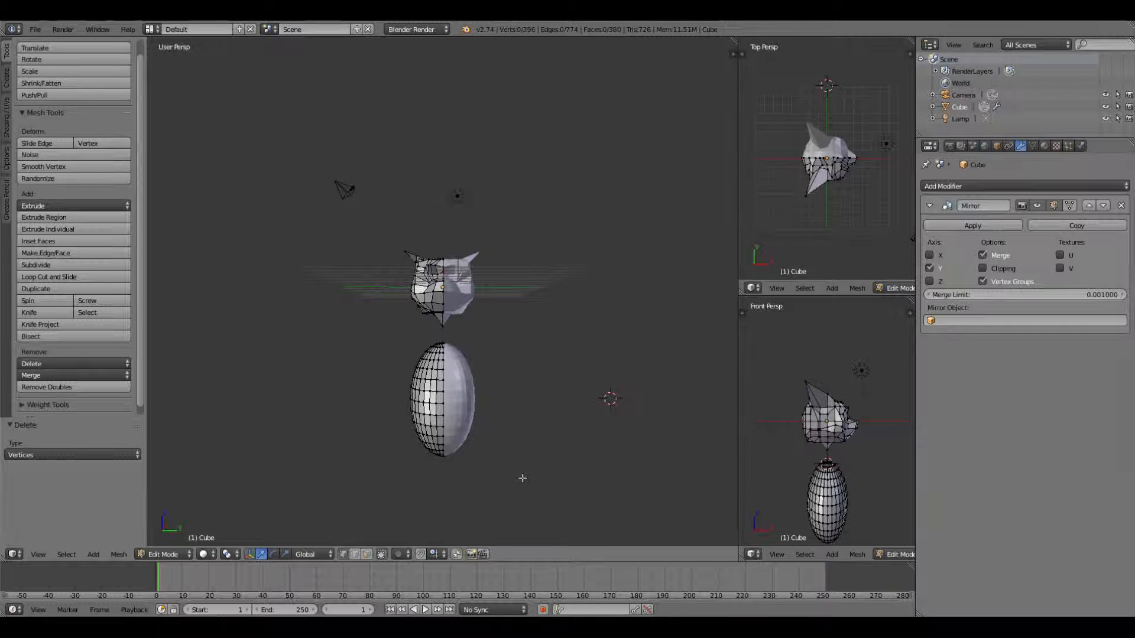
pyautogui.moveTo(383, 465); pyautogui.dragTo(746, 447, button='middle')
pyautogui.scroll(-1, 746, 448)
pyautogui.moveTo(406, 418); pyautogui.dragTo(612, 424, button='middle')
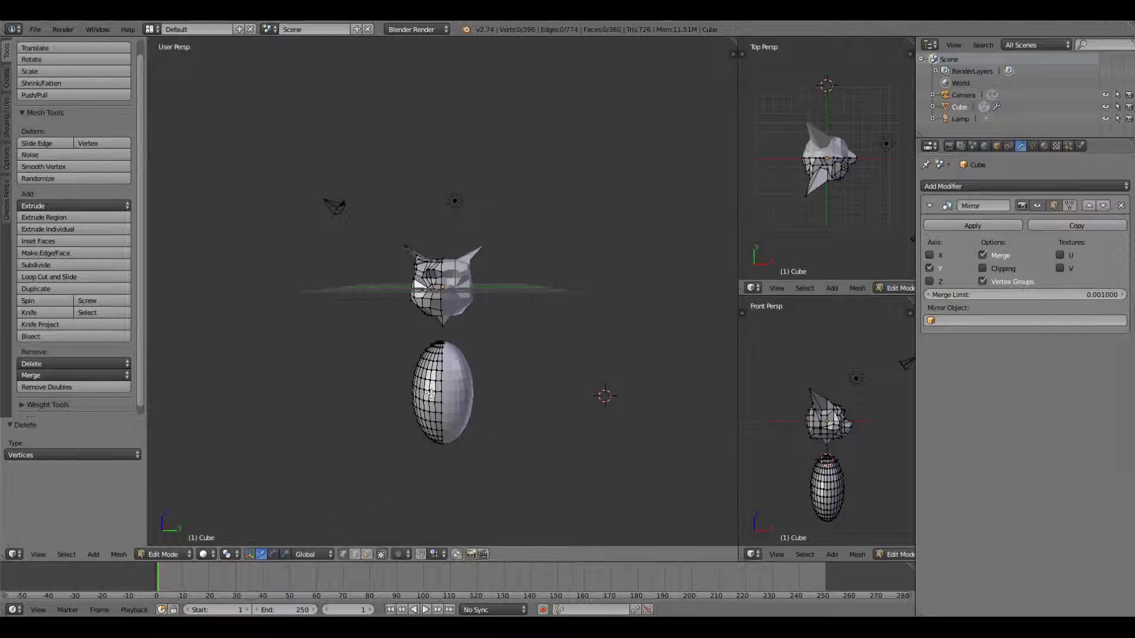
# Switch to Object Mode and try to select only the body beneath the head
pyautogui.click(151, 556)
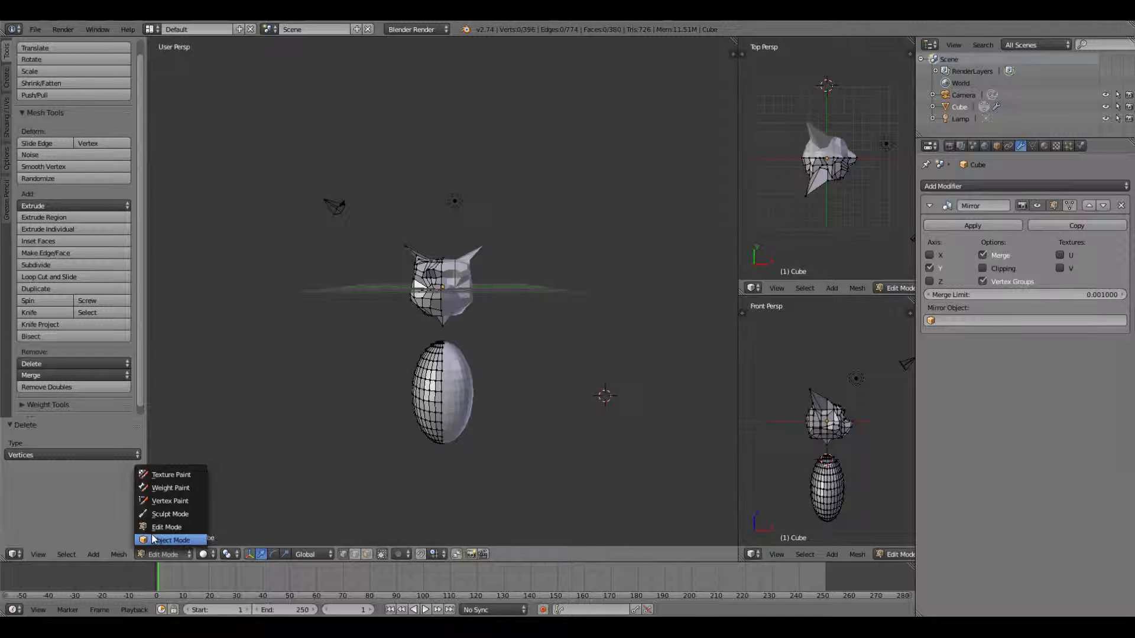
pyautogui.click(152, 539)
pyautogui.rightClick(439, 395)
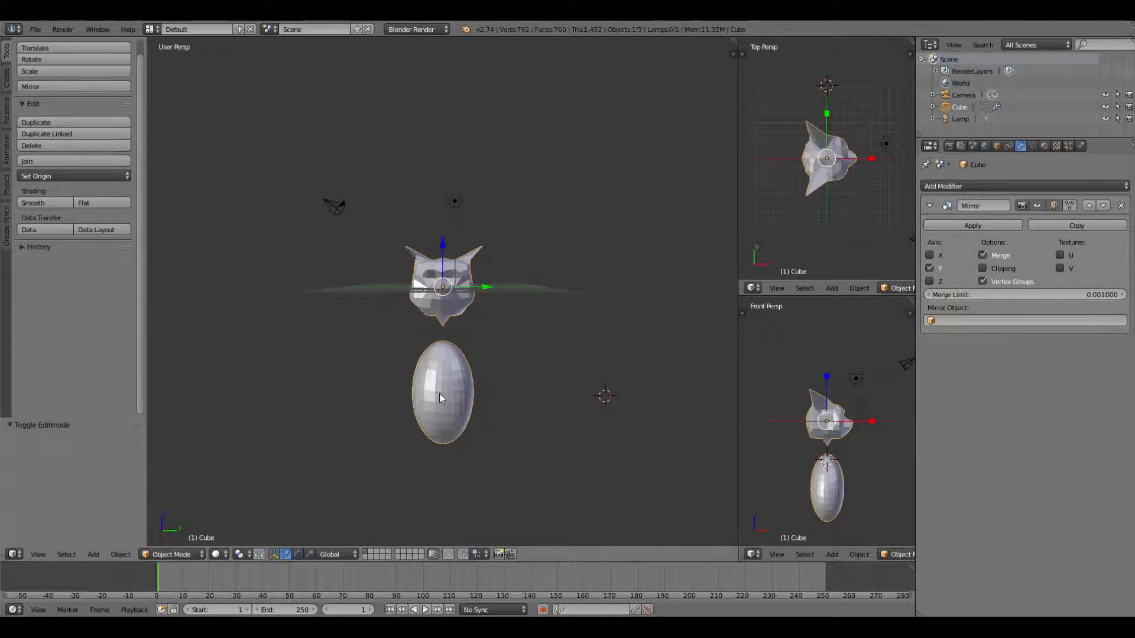
pyautogui.click(373, 401)
pyautogui.click(448, 383)
# Toggle the selection of all objects, and move the combined head and body up about 3.381 units along Z
pyautogui.click(95, 554)
pyautogui.moveTo(70, 554)
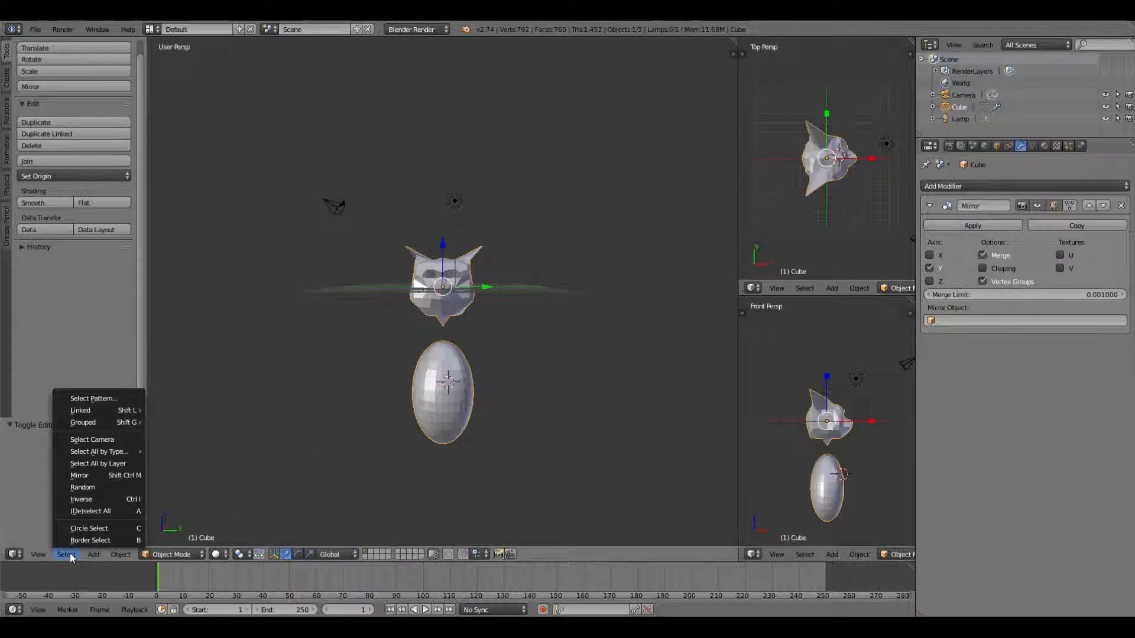
pyautogui.click(82, 511)
pyautogui.press('a')
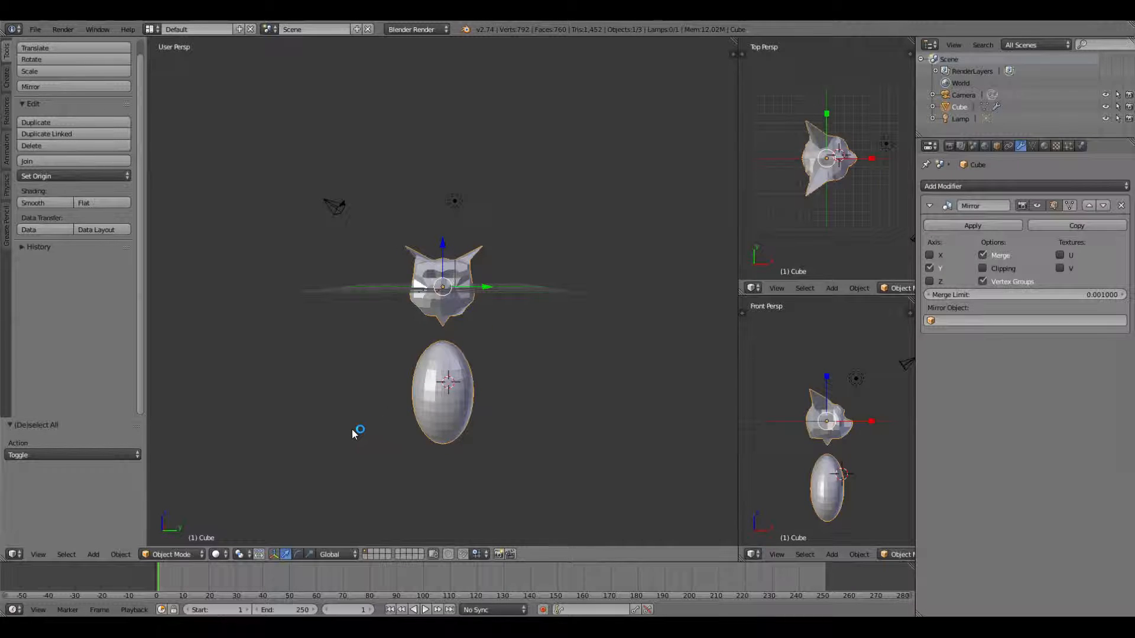
pyautogui.click(77, 554)
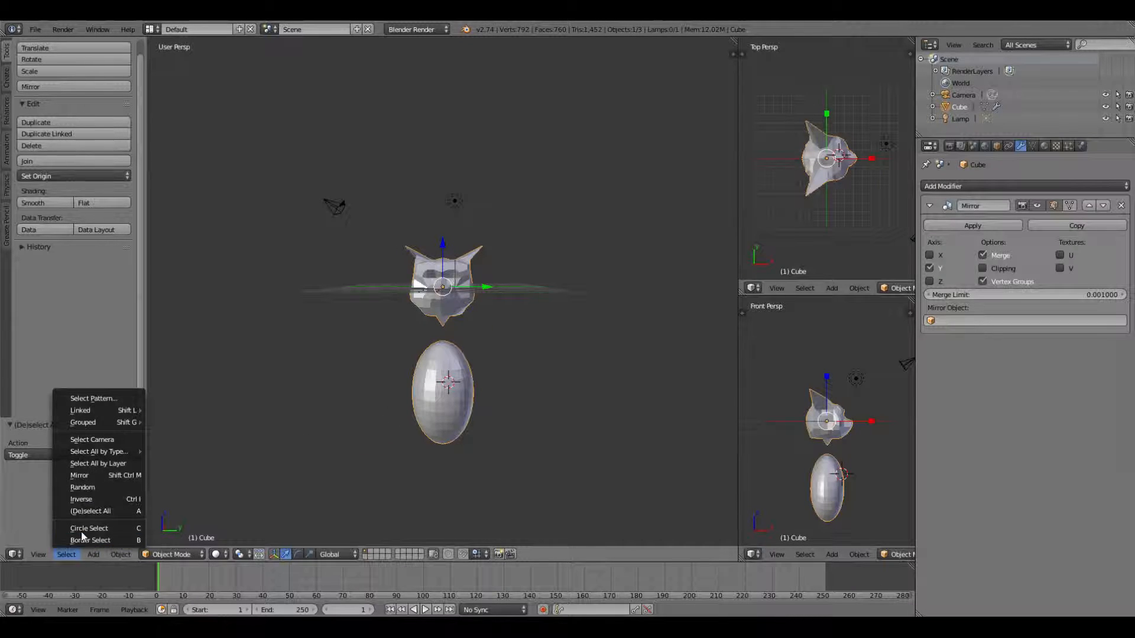
pyautogui.click(84, 511)
pyautogui.press('a')
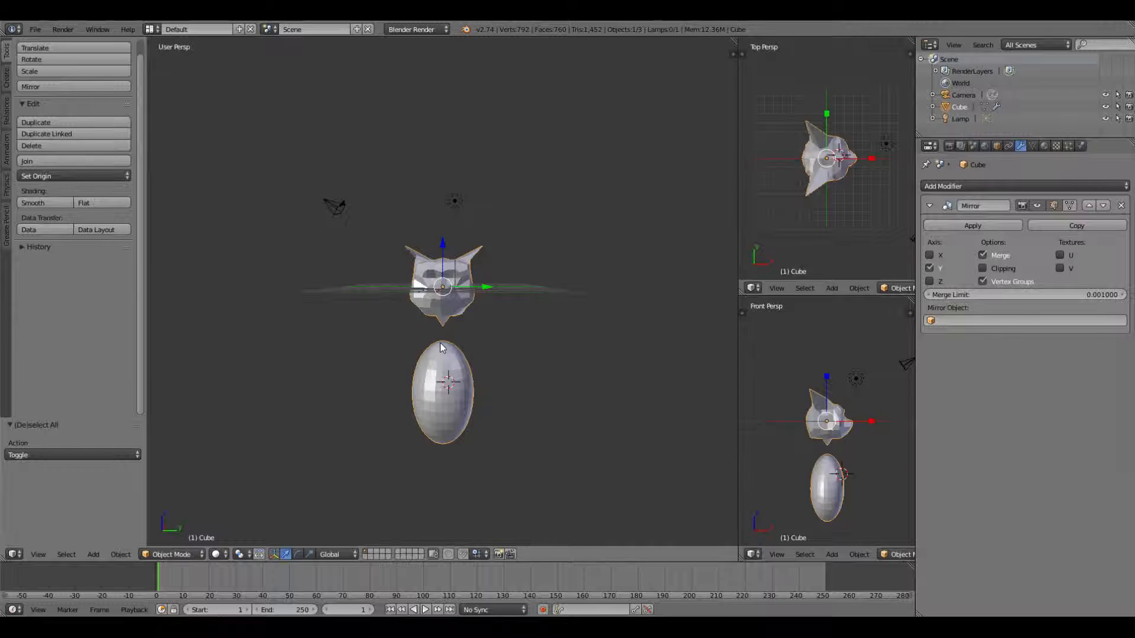
pyautogui.moveTo(441, 246); pyautogui.dragTo(436, 206)
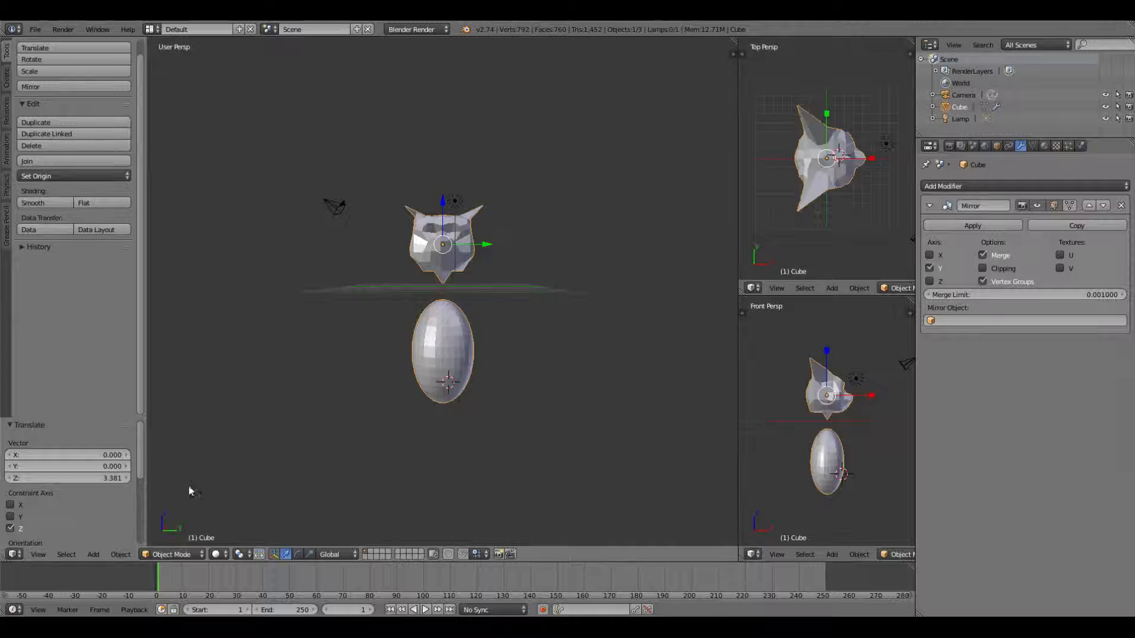
# Deselect everything and try to border-select only the body in Object Mode
pyautogui.click(67, 554)
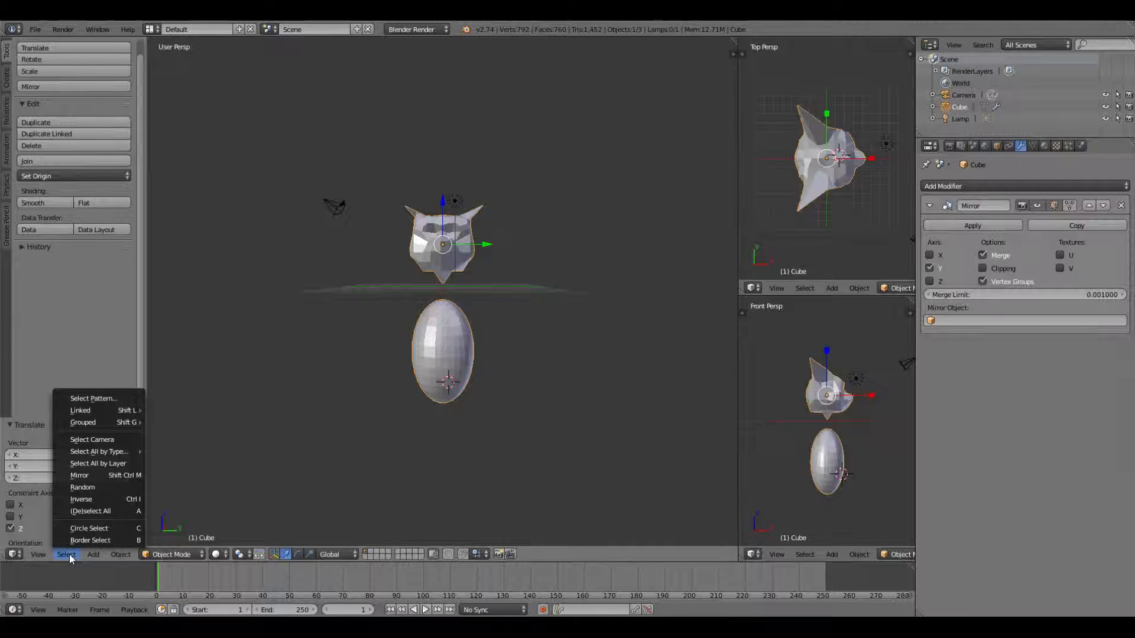
pyautogui.click(77, 512)
pyautogui.click(59, 556)
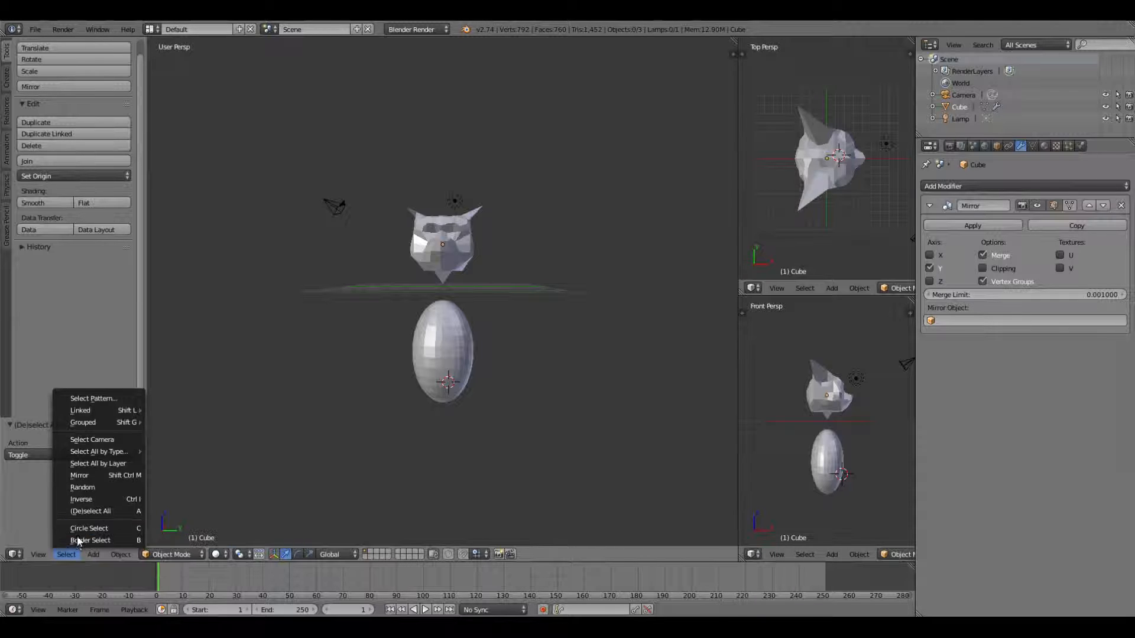
pyautogui.click(76, 540)
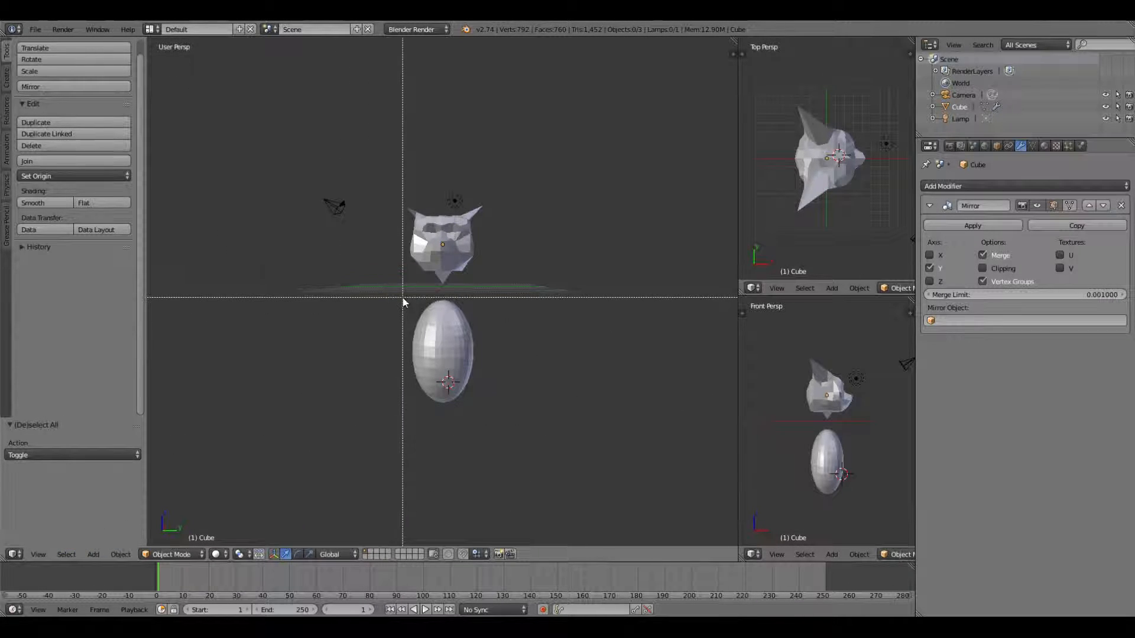
pyautogui.moveTo(398, 296); pyautogui.dragTo(529, 439)
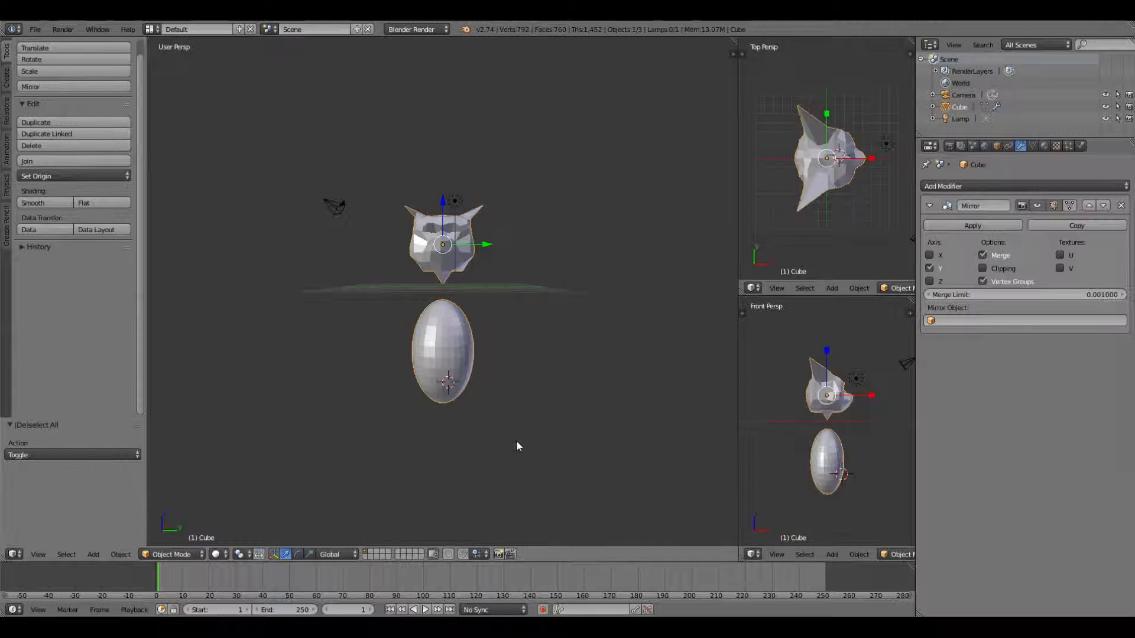
# Switch to Edit Mode and border-select the visible vertices of the unmirrored half of the egg-shaped body
pyautogui.click(176, 555)
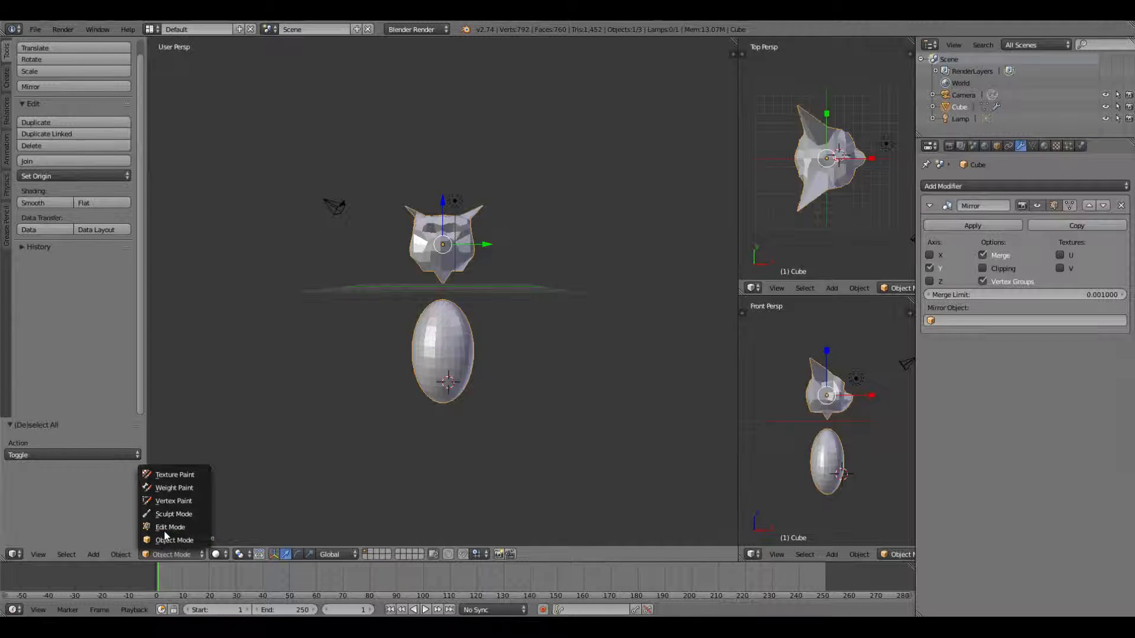
pyautogui.click(165, 528)
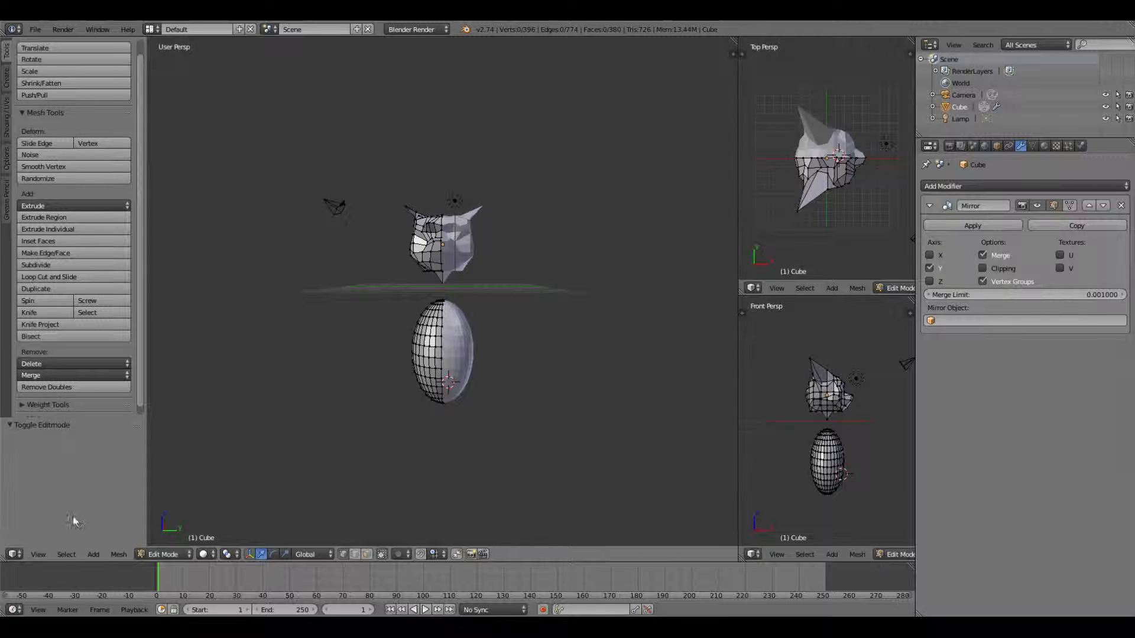
pyautogui.click(66, 554)
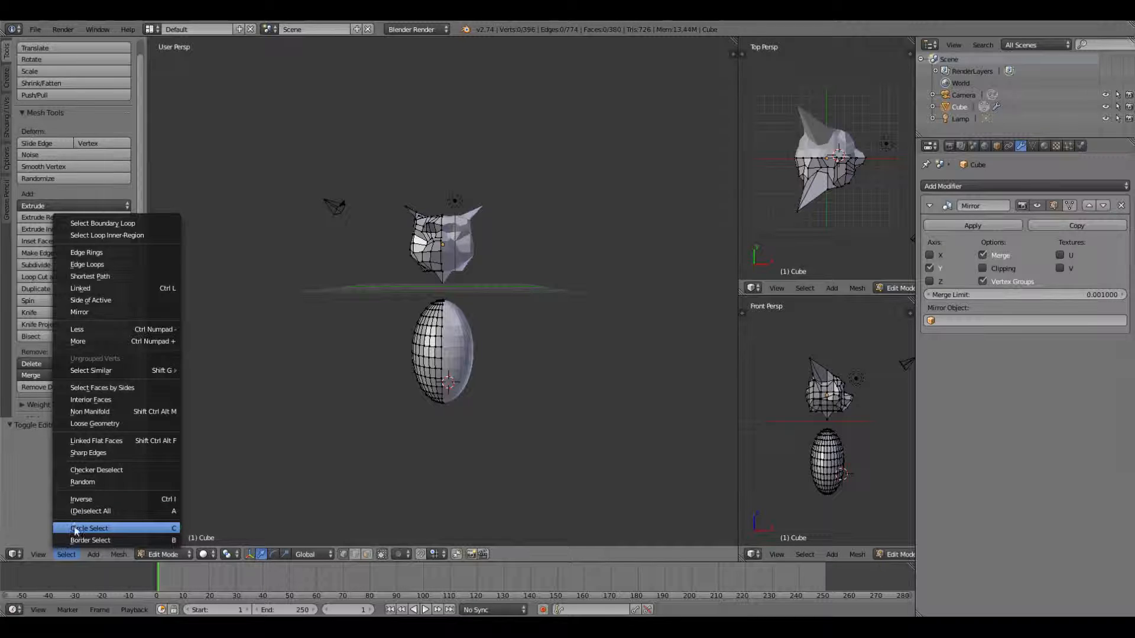
pyautogui.click(73, 540)
pyautogui.moveTo(331, 289); pyautogui.dragTo(552, 440)
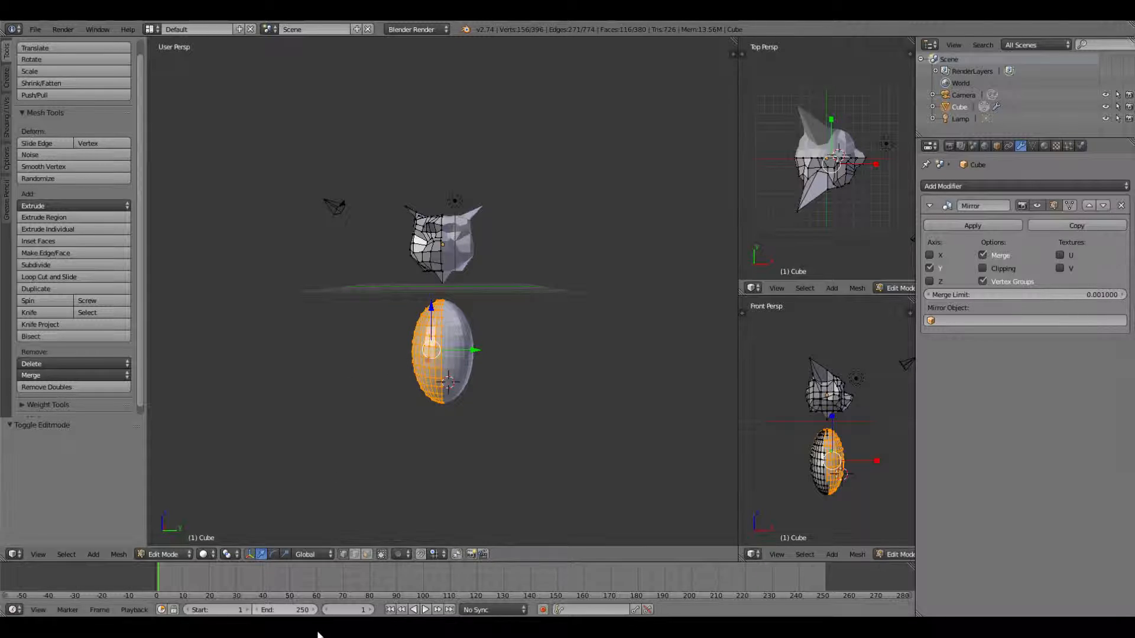
# Set the main viewport to wireframe and border-select all of the body's vertices, including the hidden ones
pyautogui.click(205, 555)
pyautogui.click(205, 527)
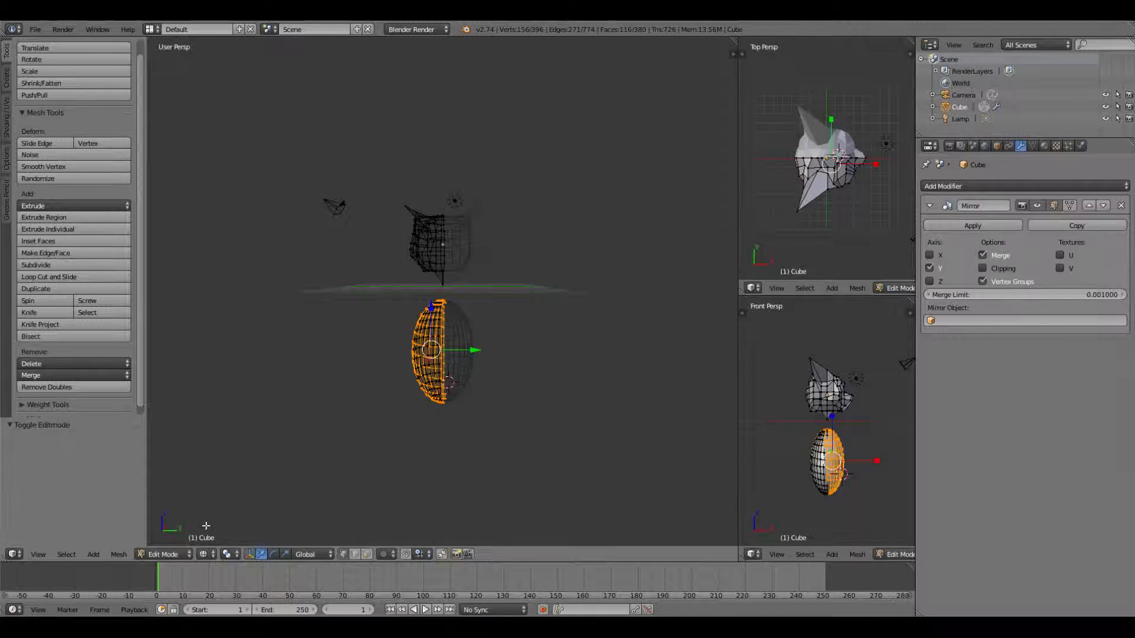
pyautogui.click(63, 555)
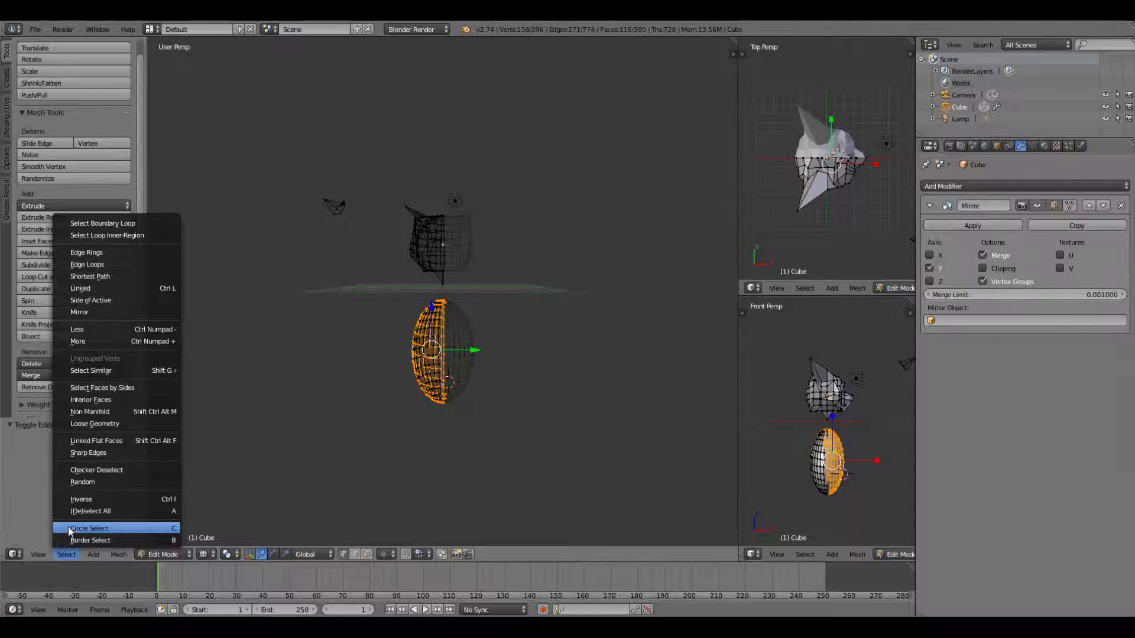
pyautogui.click(74, 540)
pyautogui.moveTo(367, 292); pyautogui.dragTo(555, 442)
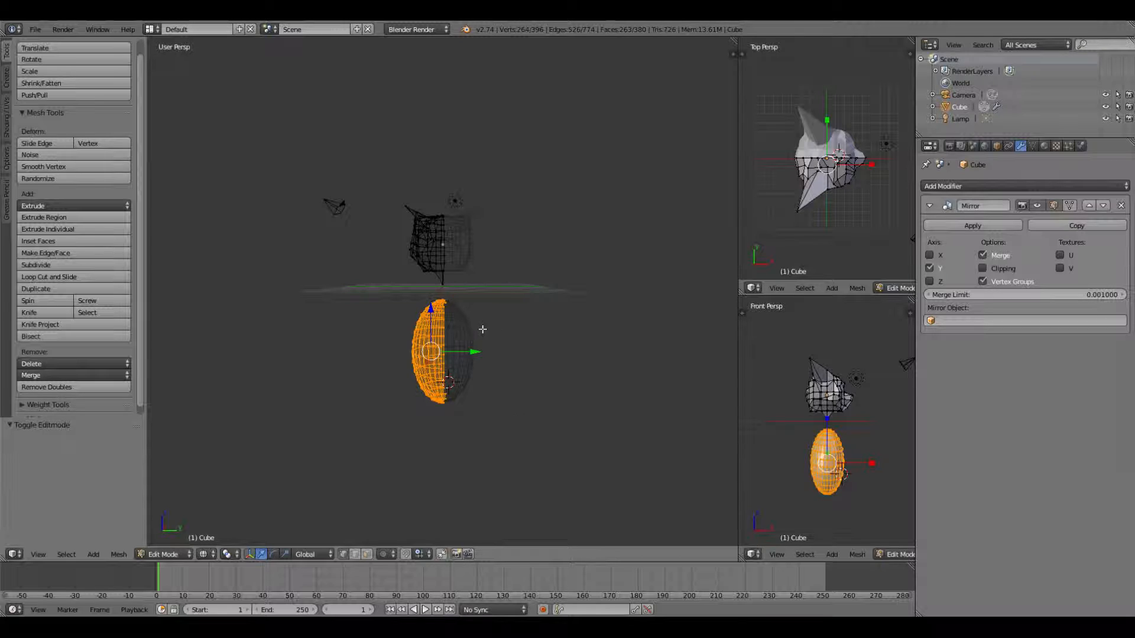
# Move the selected body up about 2.973 units along Z toward the head, and raise it a further 0.478 units
pyautogui.press('g')
pyautogui.press('z')
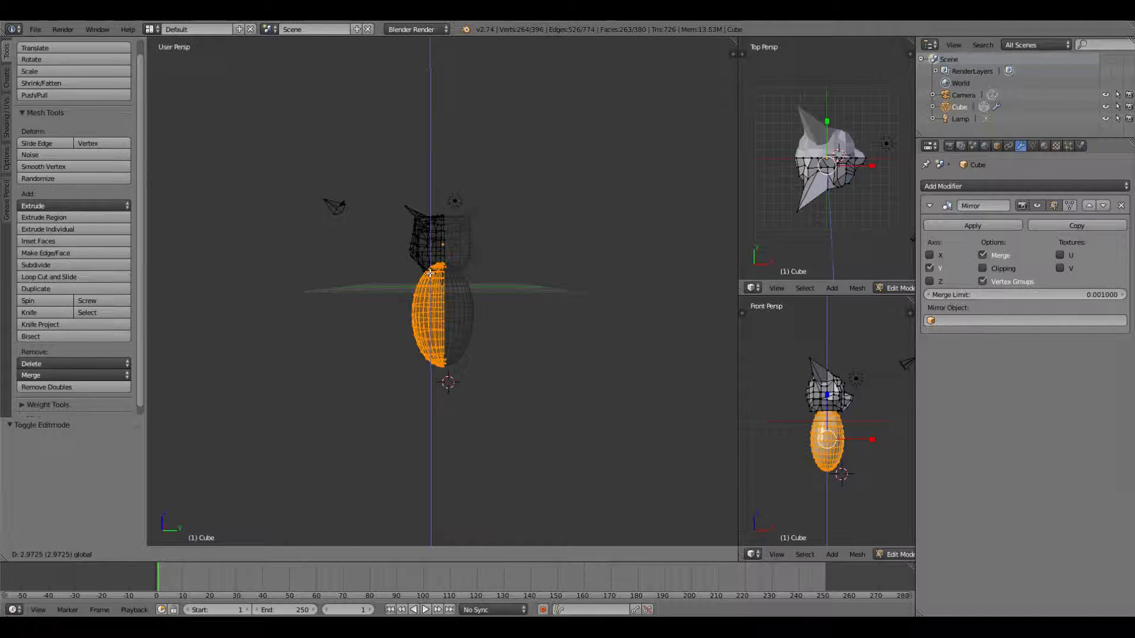
pyautogui.click(431, 272)
pyautogui.moveTo(320, 382); pyautogui.dragTo(437, 299, button='middle')
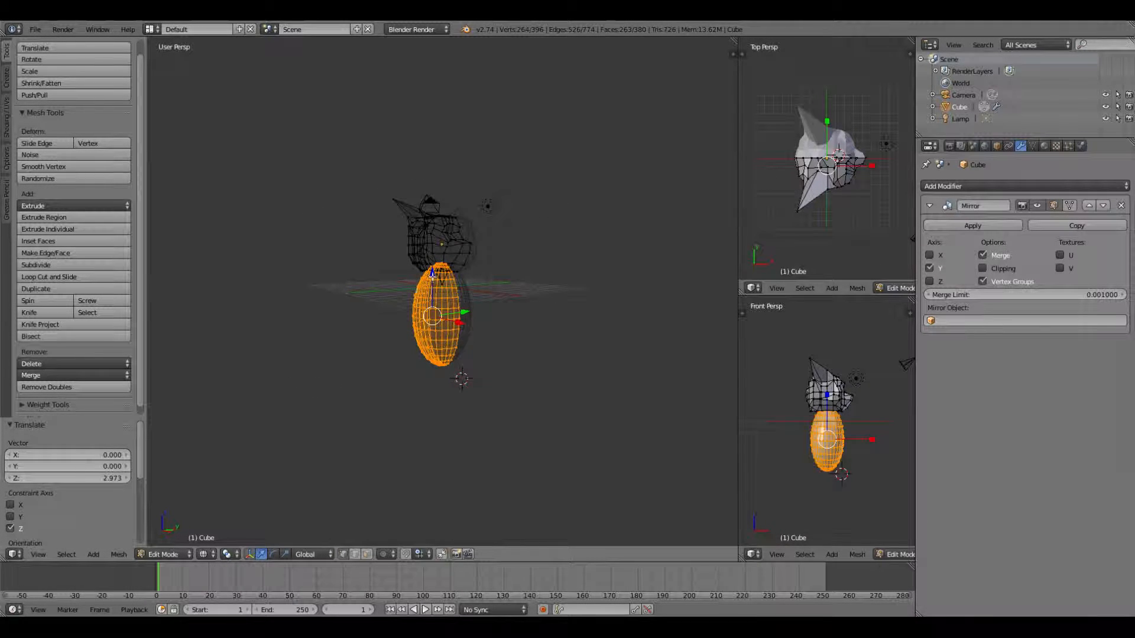
pyautogui.moveTo(433, 273); pyautogui.dragTo(431, 270)
# Shift the body about -0.279 units along X and lower it about 0.092 units along Z under the head
pyautogui.moveTo(334, 367); pyautogui.dragTo(403, 358, button='middle')
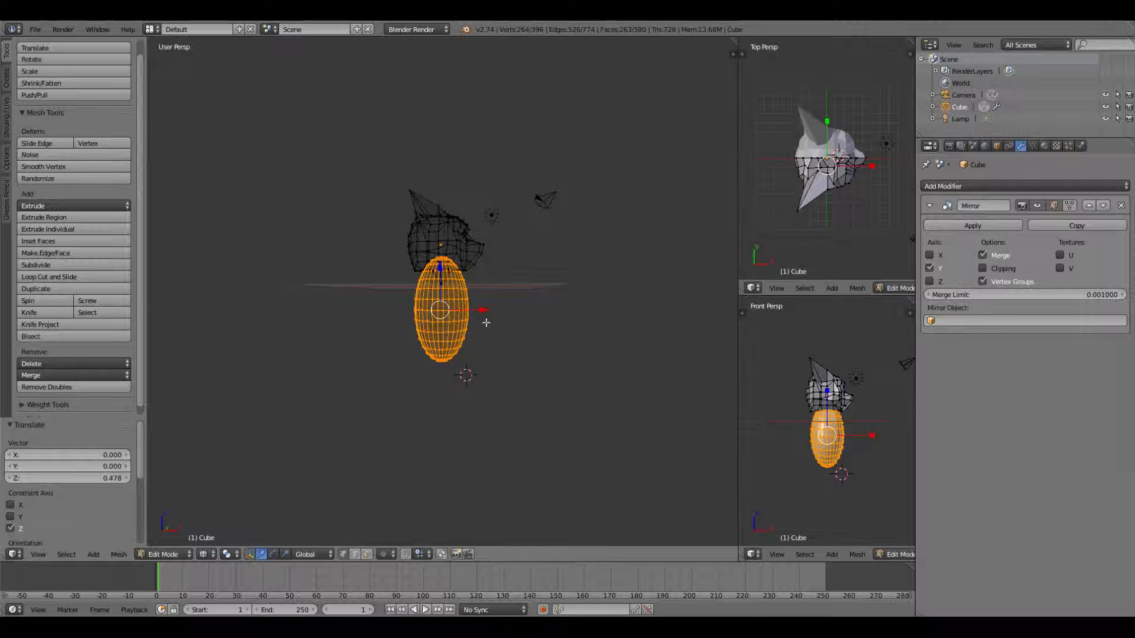
pyautogui.moveTo(483, 313); pyautogui.dragTo(479, 315)
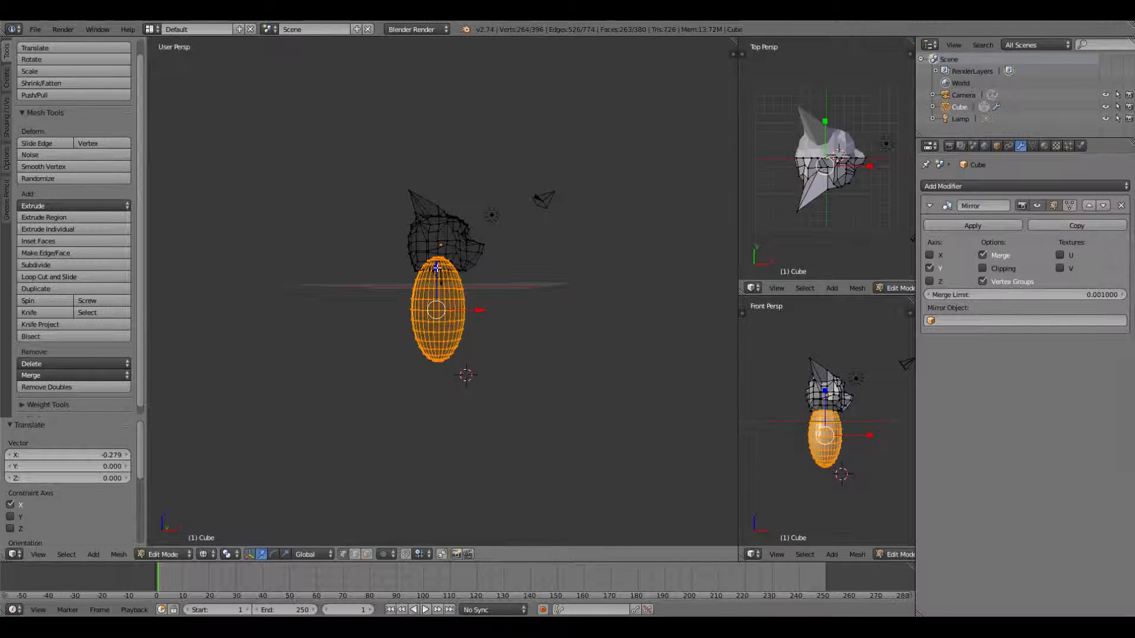
pyautogui.moveTo(437, 268); pyautogui.dragTo(381, 335)
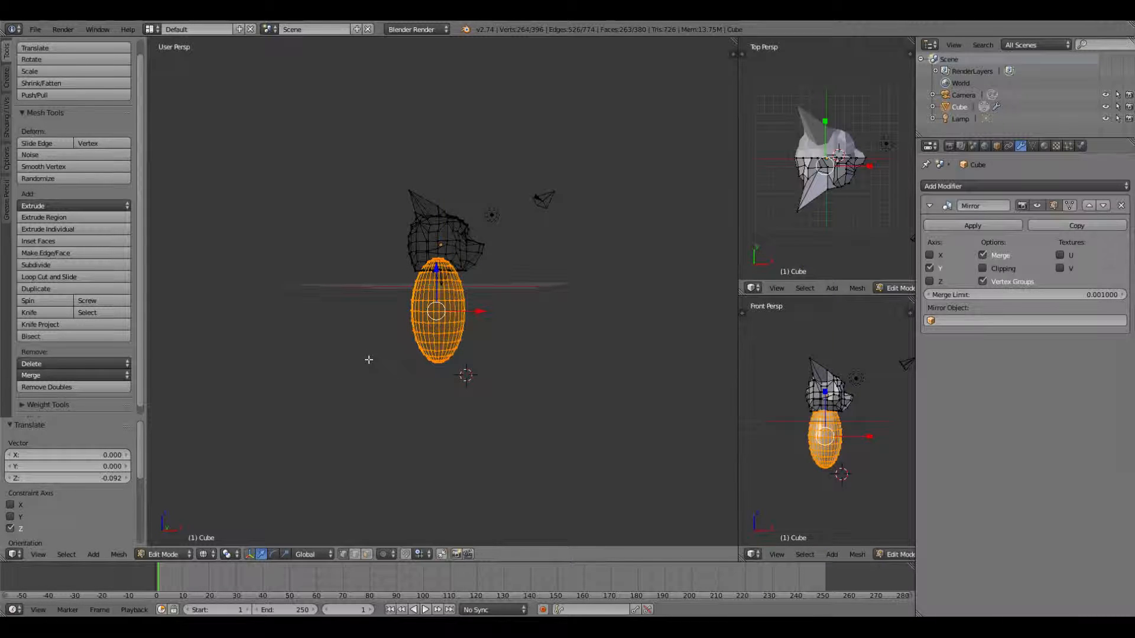
pyautogui.moveTo(541, 429); pyautogui.dragTo(486, 420, button='middle')
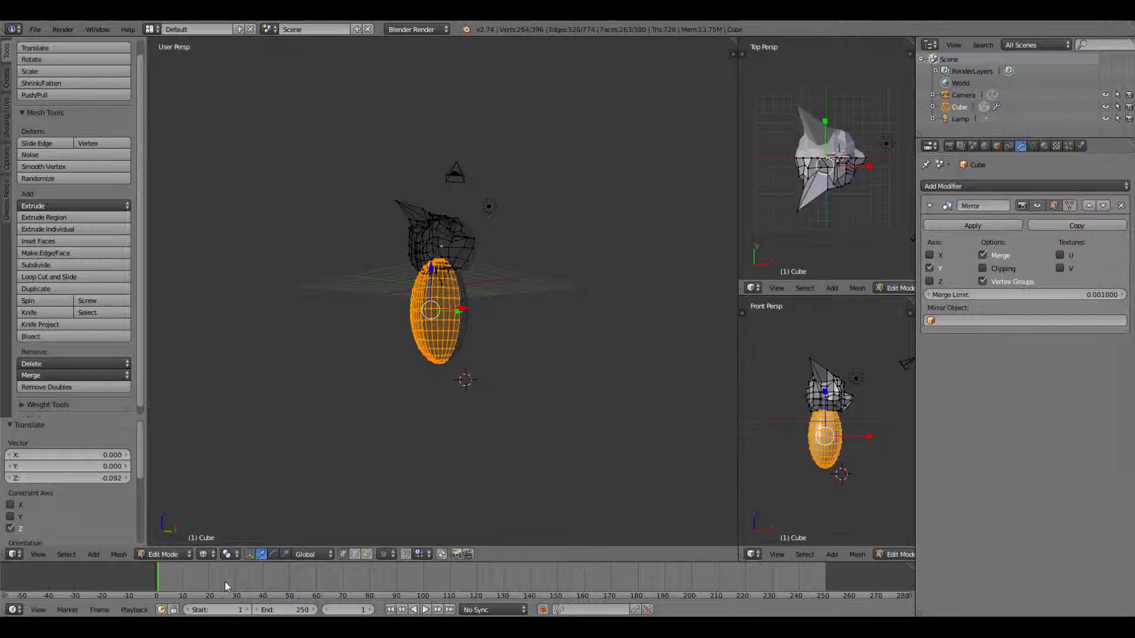
# Return to Object Mode with solid shading and inspect where the head meets the body from several sides
pyautogui.click(161, 556)
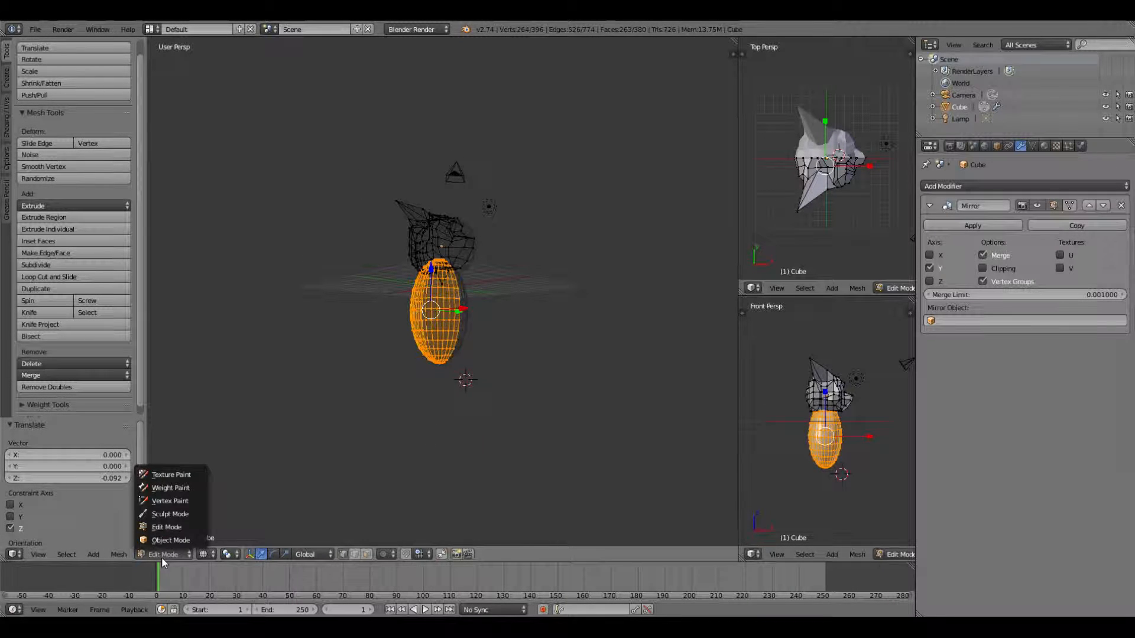
pyautogui.click(162, 544)
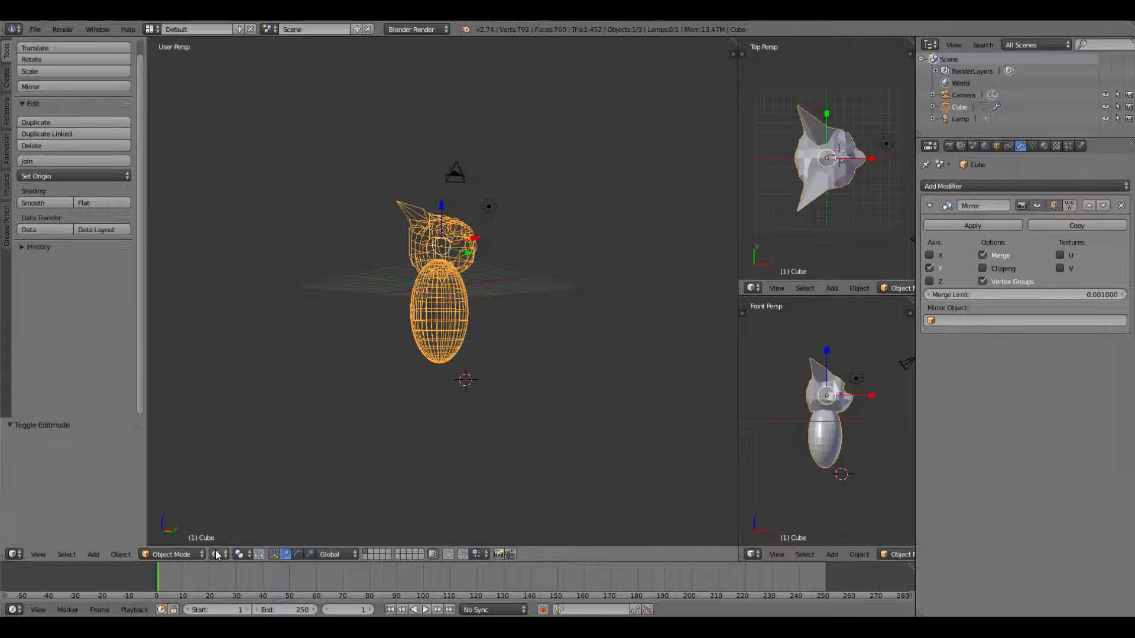
pyautogui.click(217, 554)
pyautogui.click(231, 515)
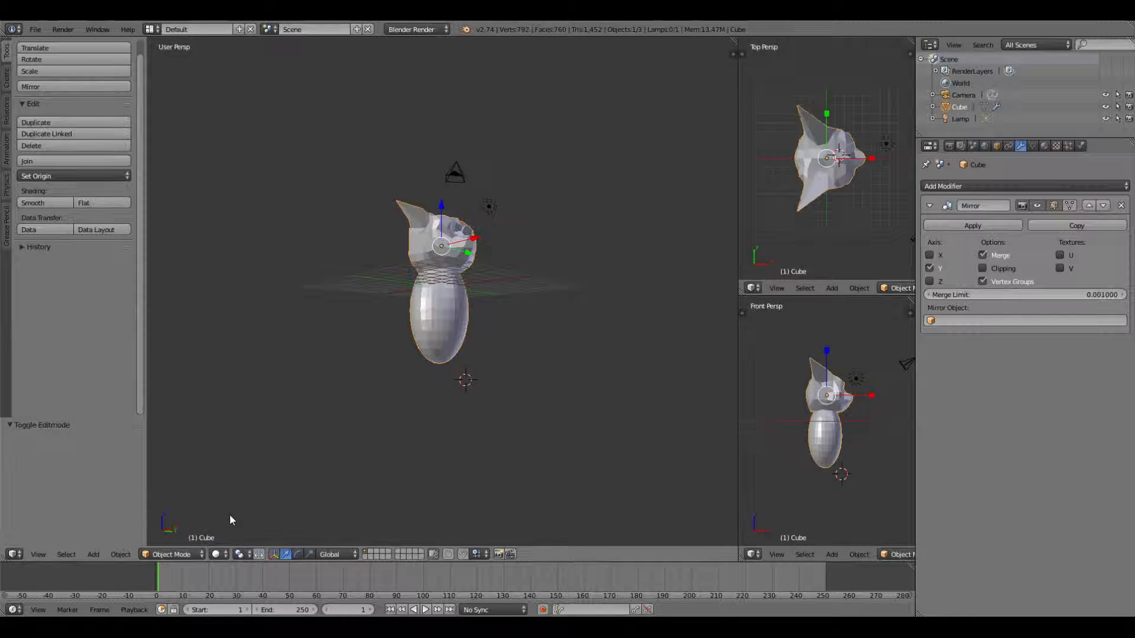
pyautogui.moveTo(317, 438); pyautogui.dragTo(416, 402, button='middle')
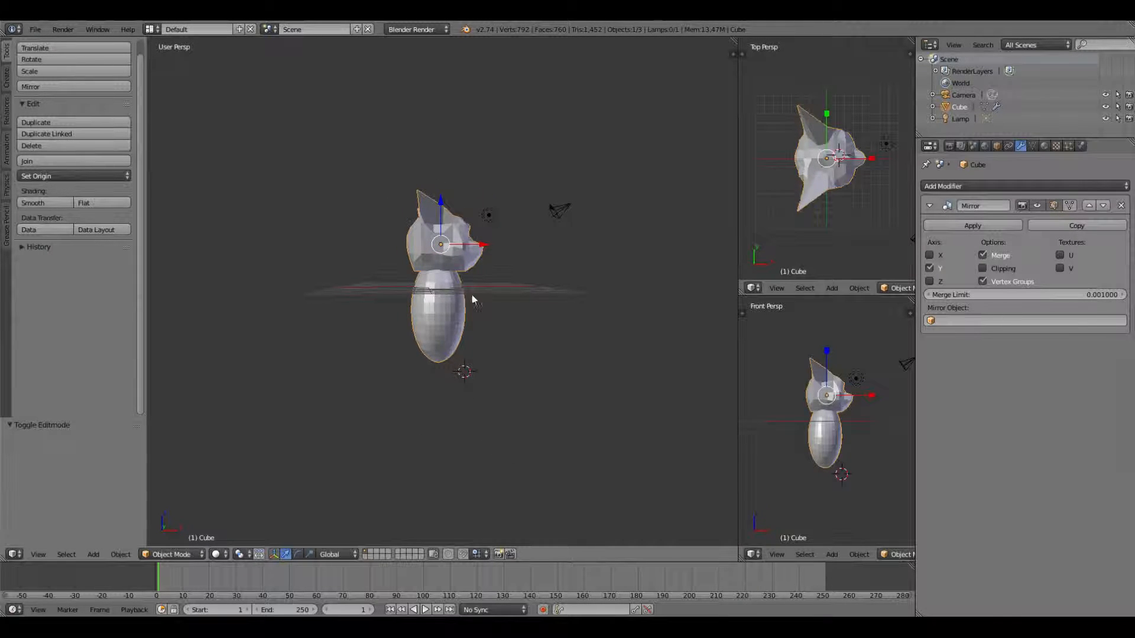
pyautogui.moveTo(414, 271); pyautogui.dragTo(375, 291, button='middle')
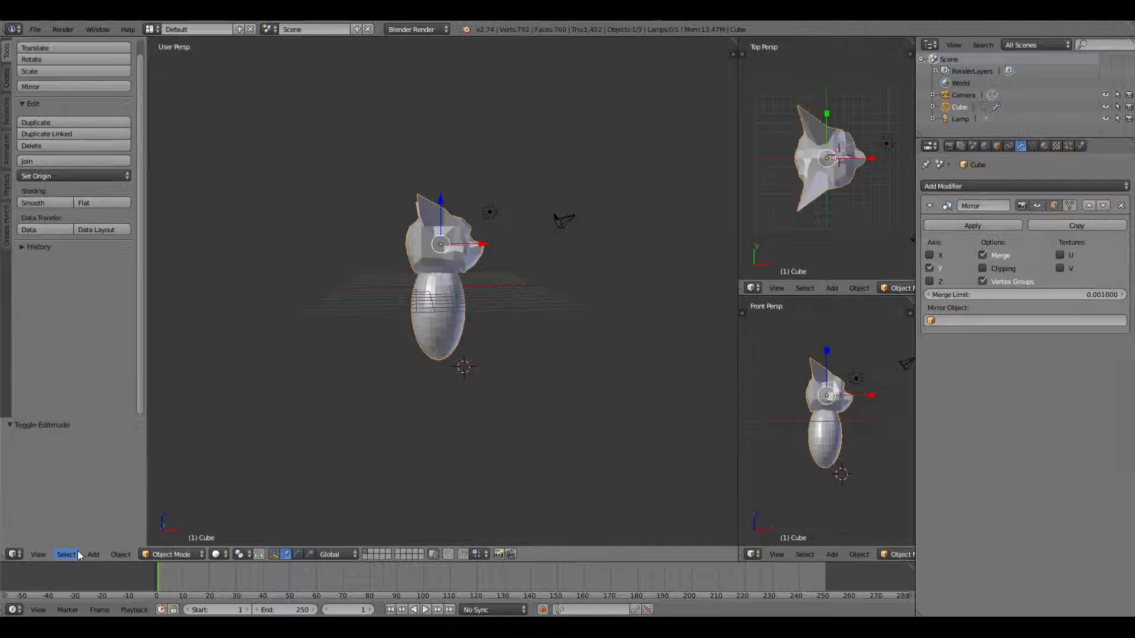
pyautogui.moveTo(436, 452); pyautogui.dragTo(399, 464, button='middle')
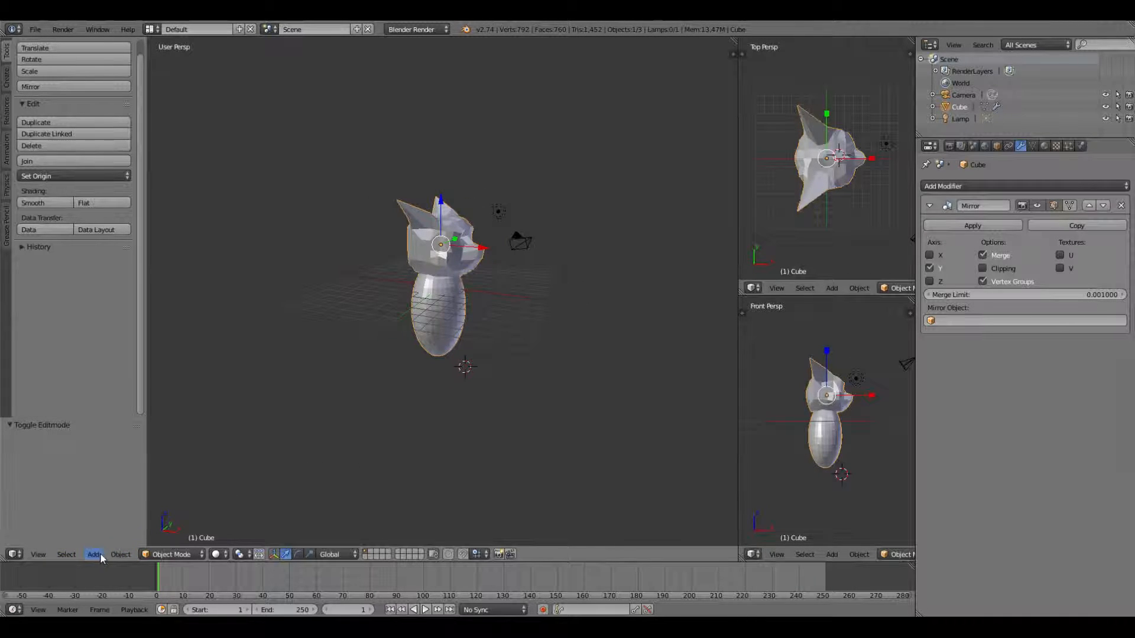
pyautogui.click(66, 555)
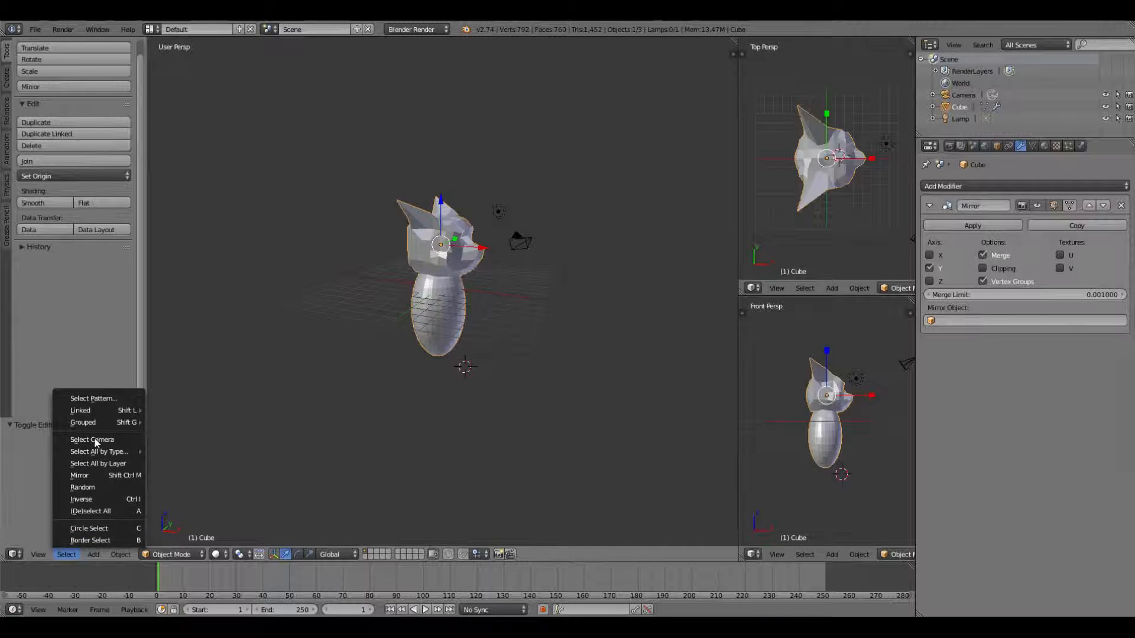
# Switch back to Edit Mode and deselect all vertices of the mesh
pyautogui.click(179, 553)
pyautogui.click(165, 528)
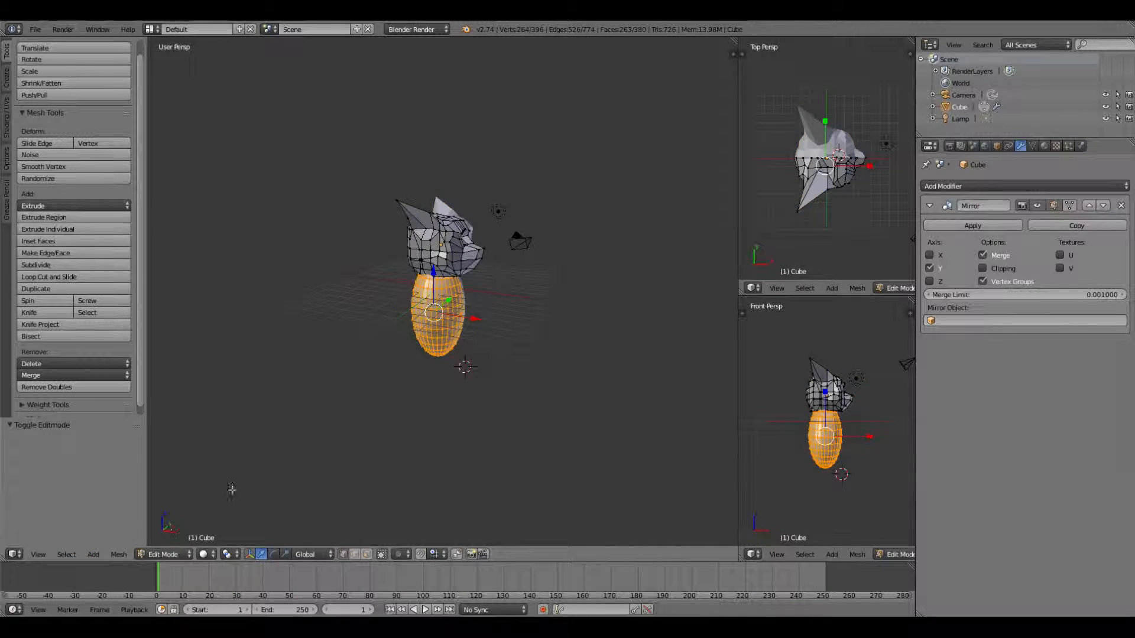
pyautogui.press('a')
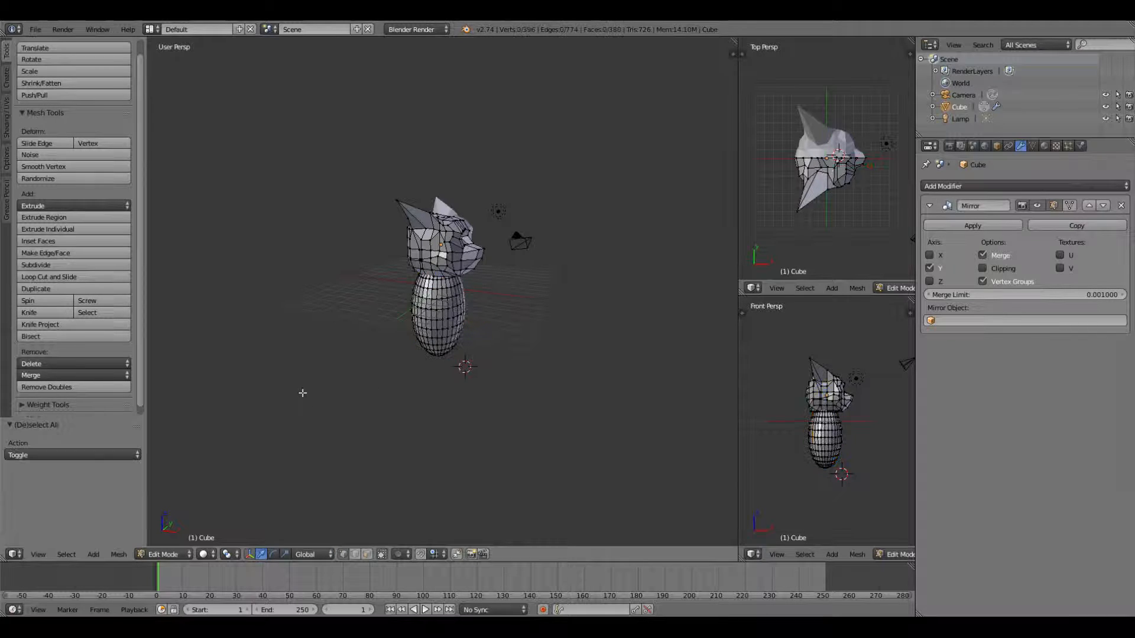
pyautogui.moveTo(453, 385); pyautogui.dragTo(475, 398, button='middle')
pyautogui.moveTo(463, 326); pyautogui.dragTo(453, 299, button='middle')
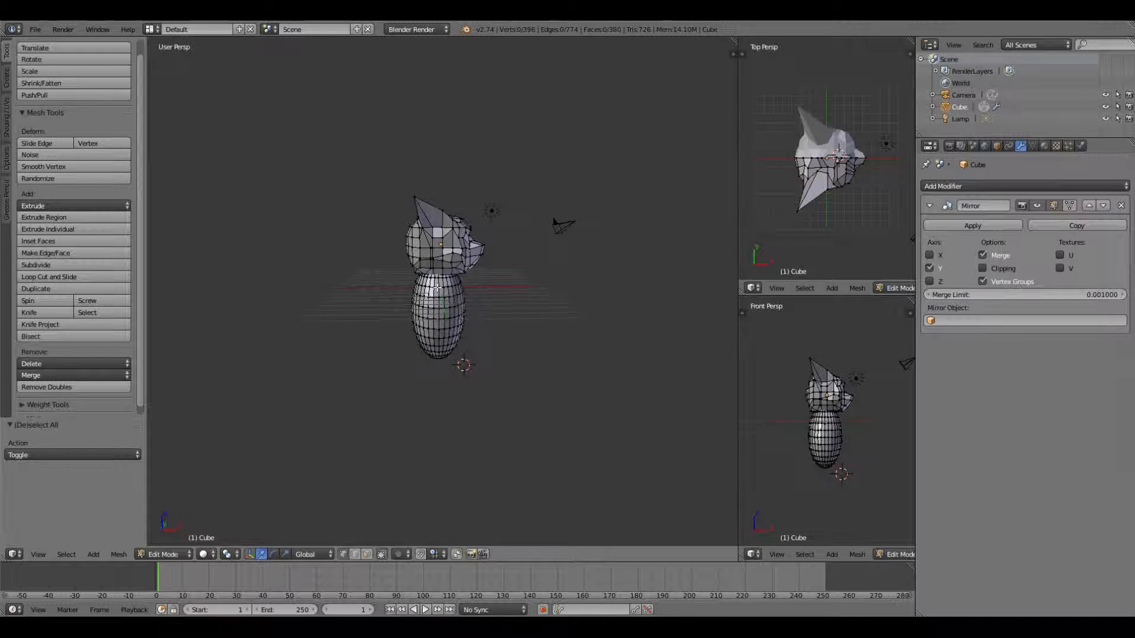
# Select a single vertex on the upper outer side of the body and snap the 3D cursor to it
pyautogui.rightClick(438, 288)
pyautogui.moveTo(499, 314); pyautogui.dragTo(362, 324, button='middle')
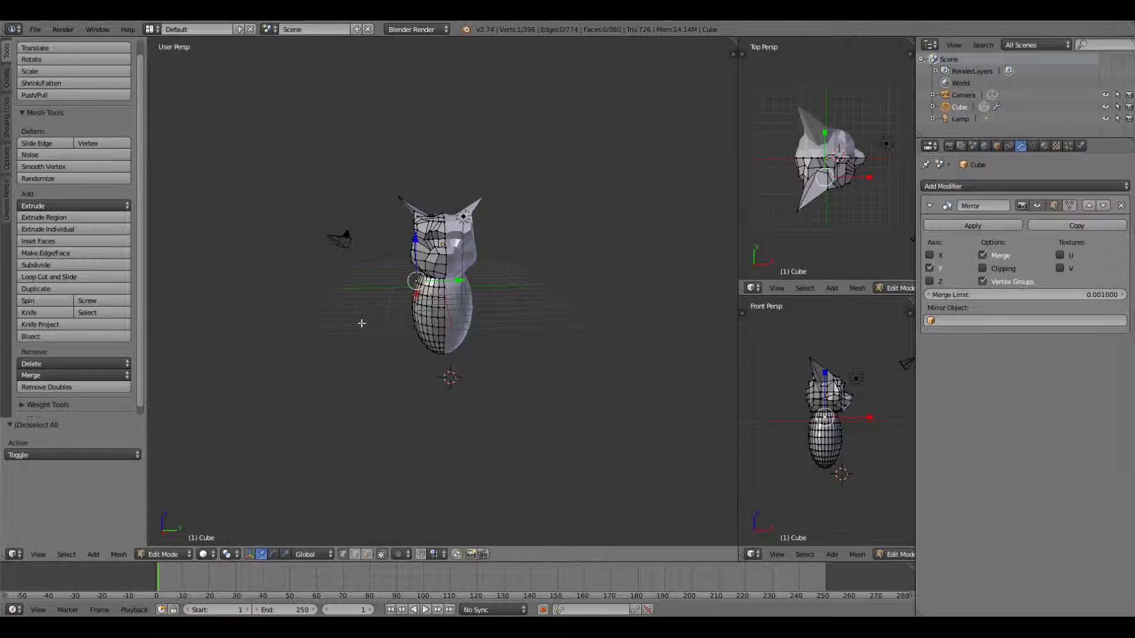
pyautogui.click(113, 555)
pyautogui.moveTo(153, 476)
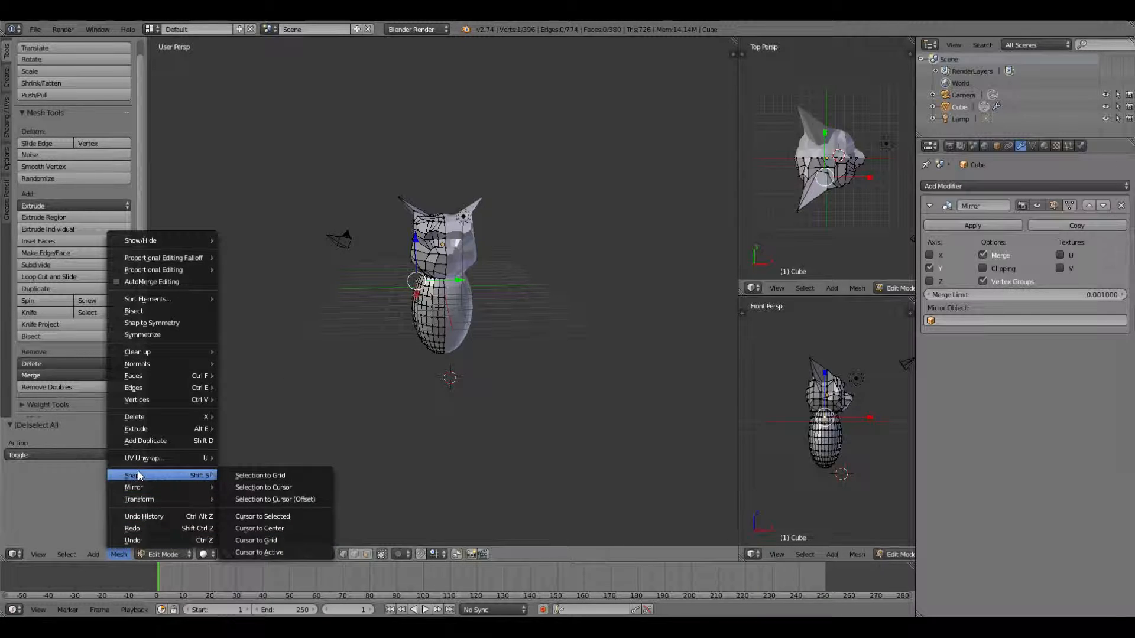
pyautogui.click(260, 520)
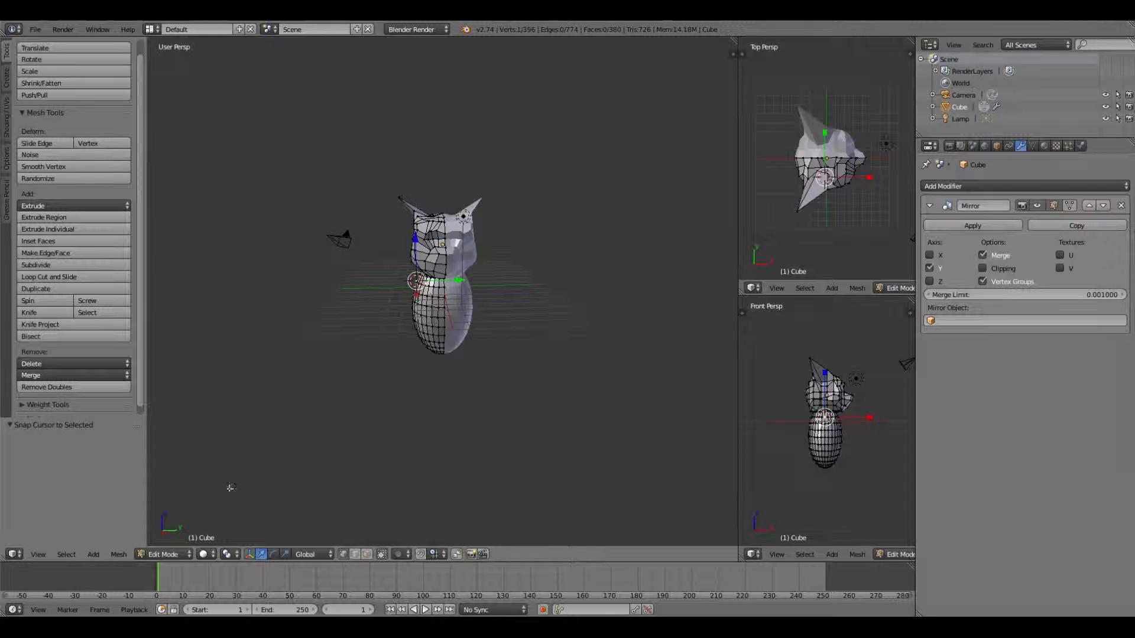
# Add a UV sphere with 32 segments, 16 rings and size 1.000 at the 3D cursor on the body's upper side
pyautogui.click(94, 555)
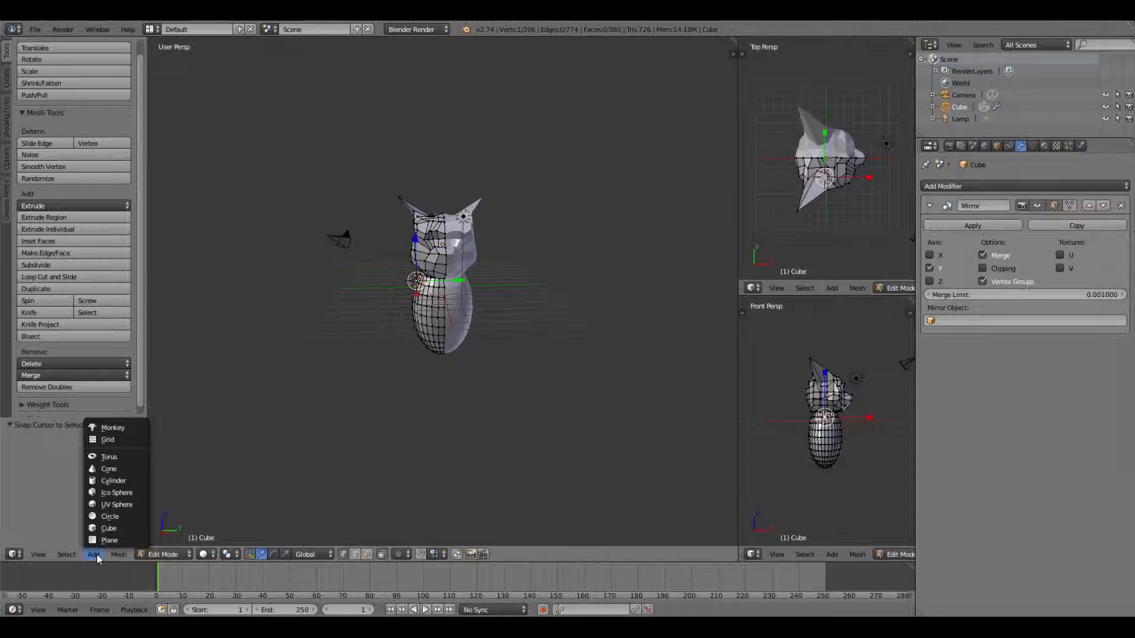
pyautogui.click(104, 505)
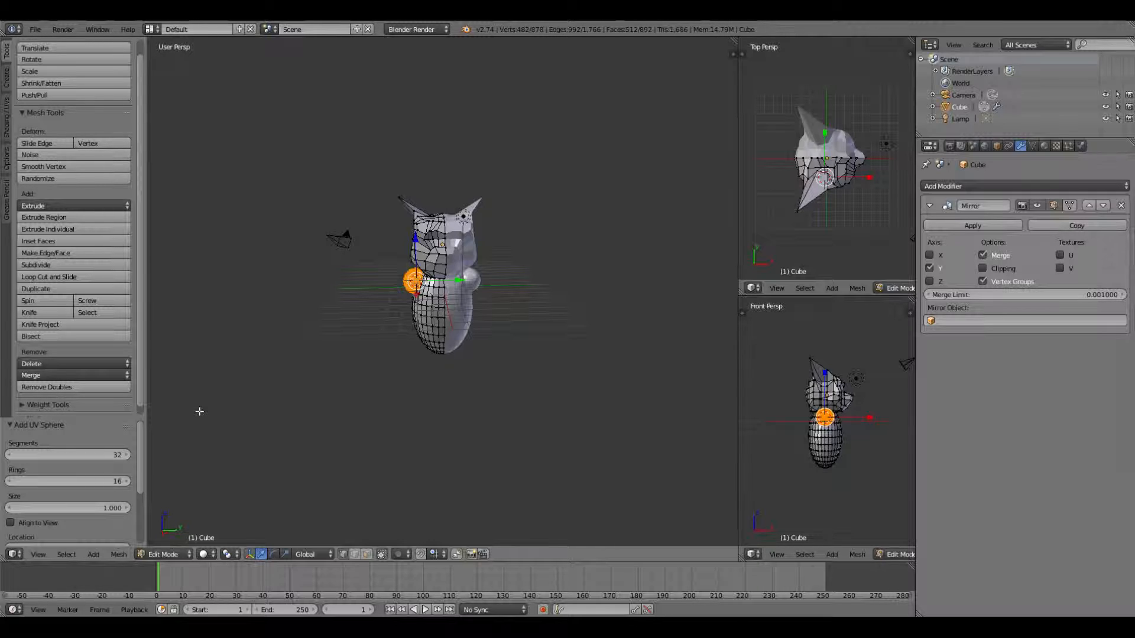
pyautogui.scroll(1, 228, 380)
pyautogui.scroll(1, 326, 372)
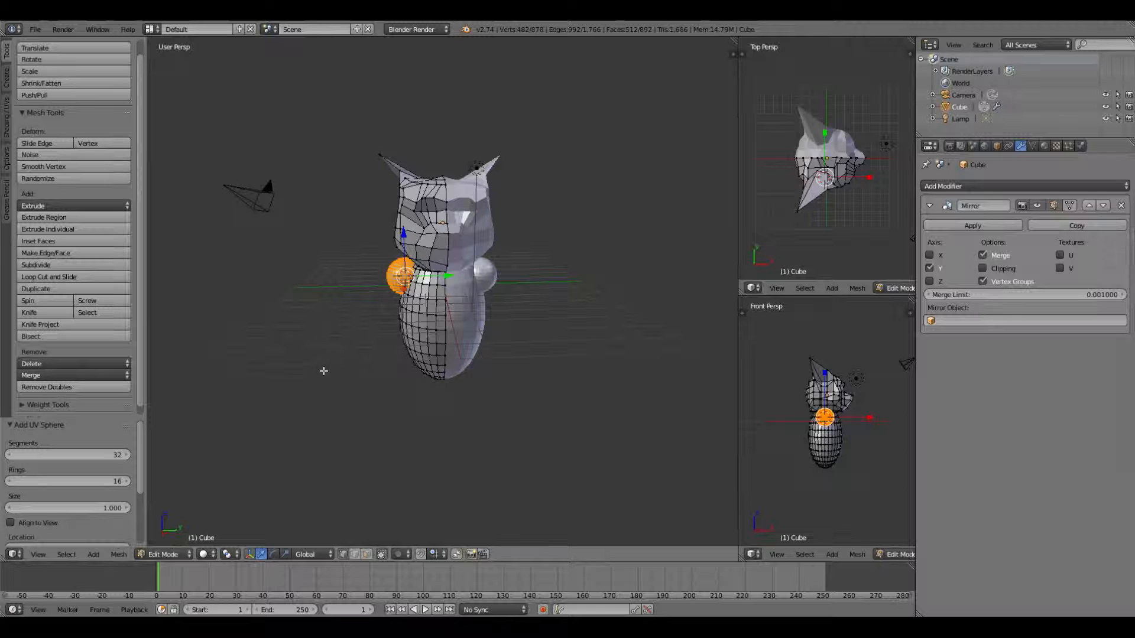
# Activate the scale manipulator and resize the new sphere slightly and uniformly on all axes
pyautogui.moveTo(310, 357); pyautogui.dragTo(409, 367, button='middle')
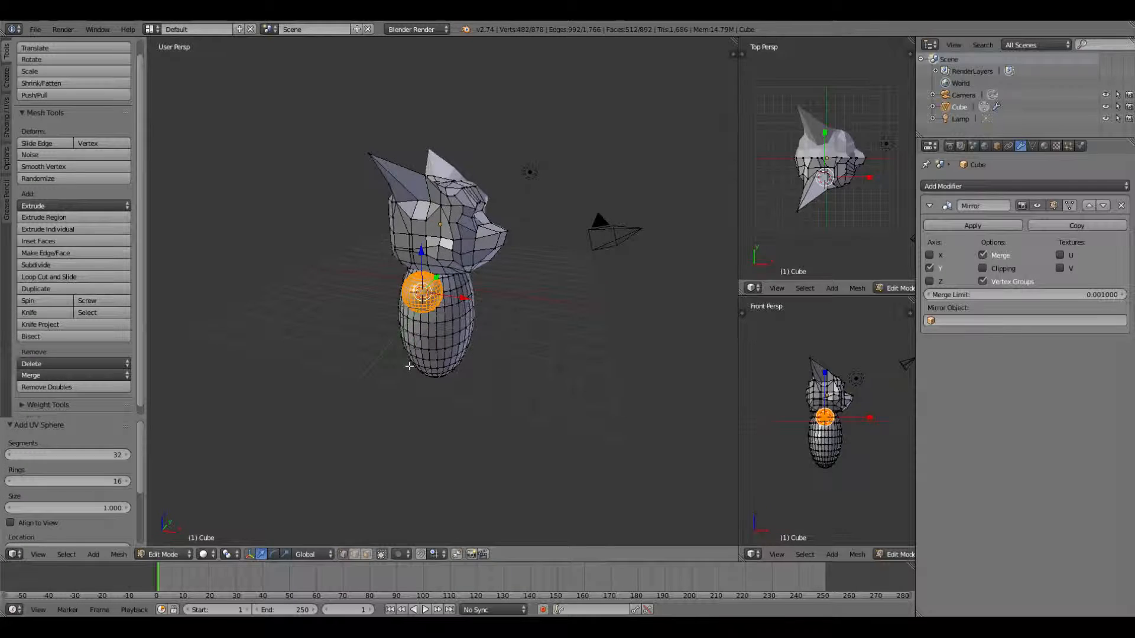
pyautogui.click(273, 554)
pyautogui.click(285, 554)
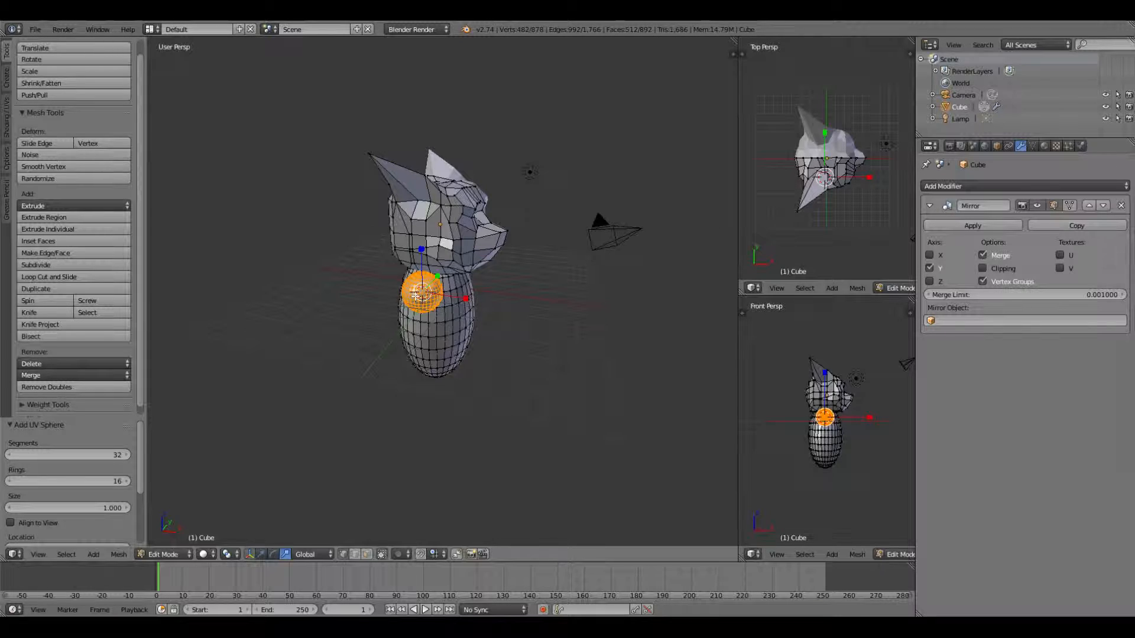
pyautogui.click(418, 294)
pyautogui.moveTo(415, 297); pyautogui.dragTo(412, 298)
# Select a single vertex on the lower outer side of the sphere and snap the 3D cursor to it
pyautogui.moveTo(659, 374); pyautogui.dragTo(442, 357, button='middle')
pyautogui.rightClick(423, 297)
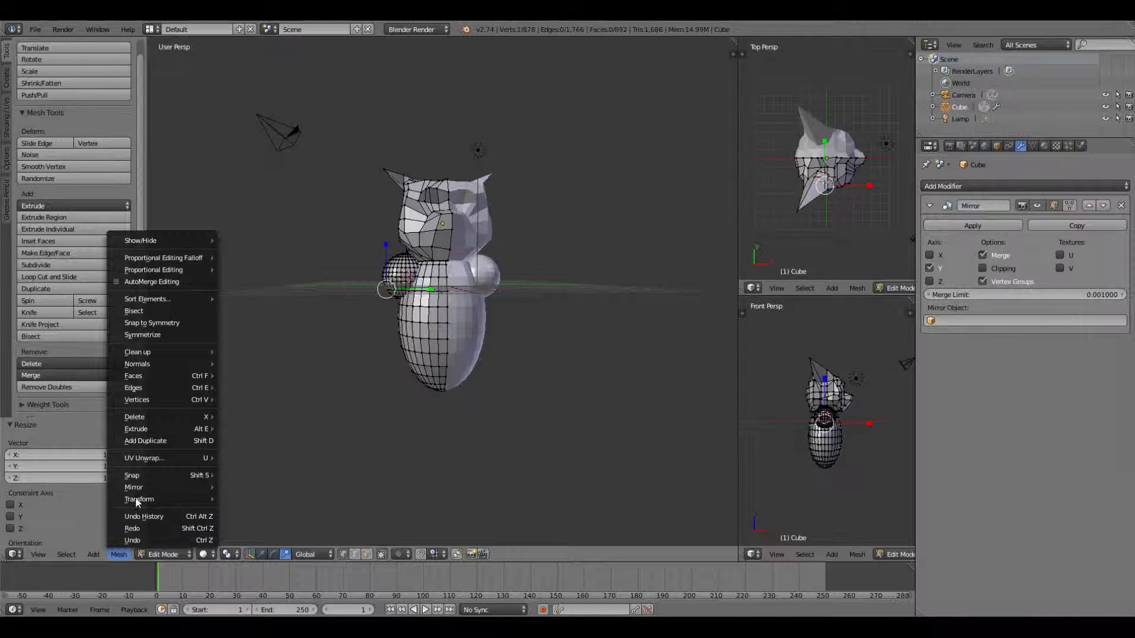
pyautogui.moveTo(137, 474)
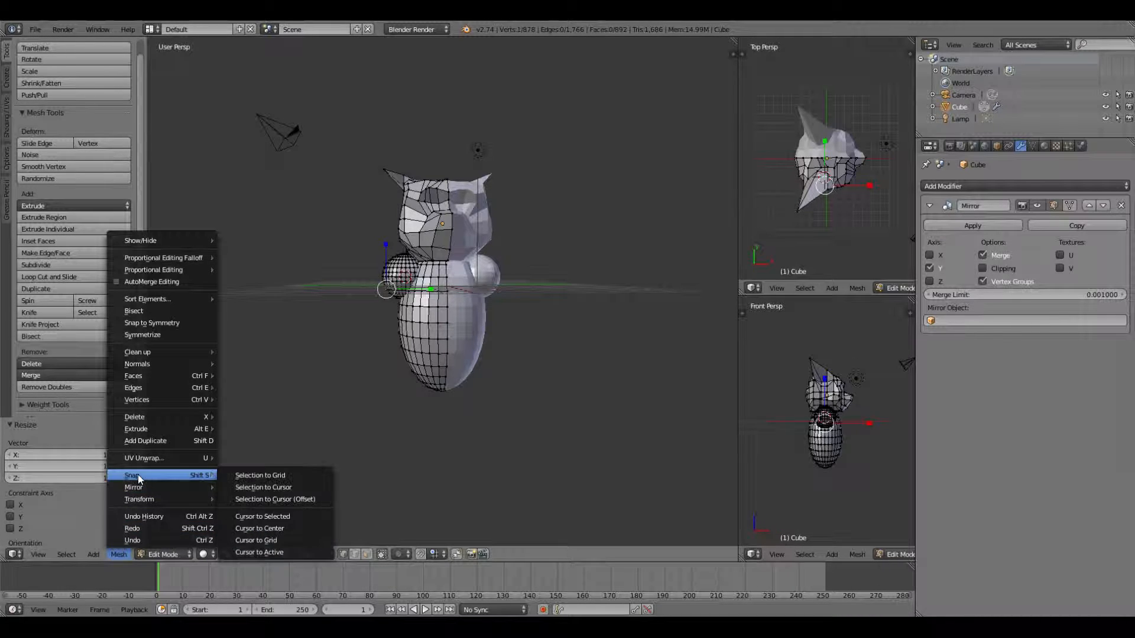
pyautogui.click(258, 517)
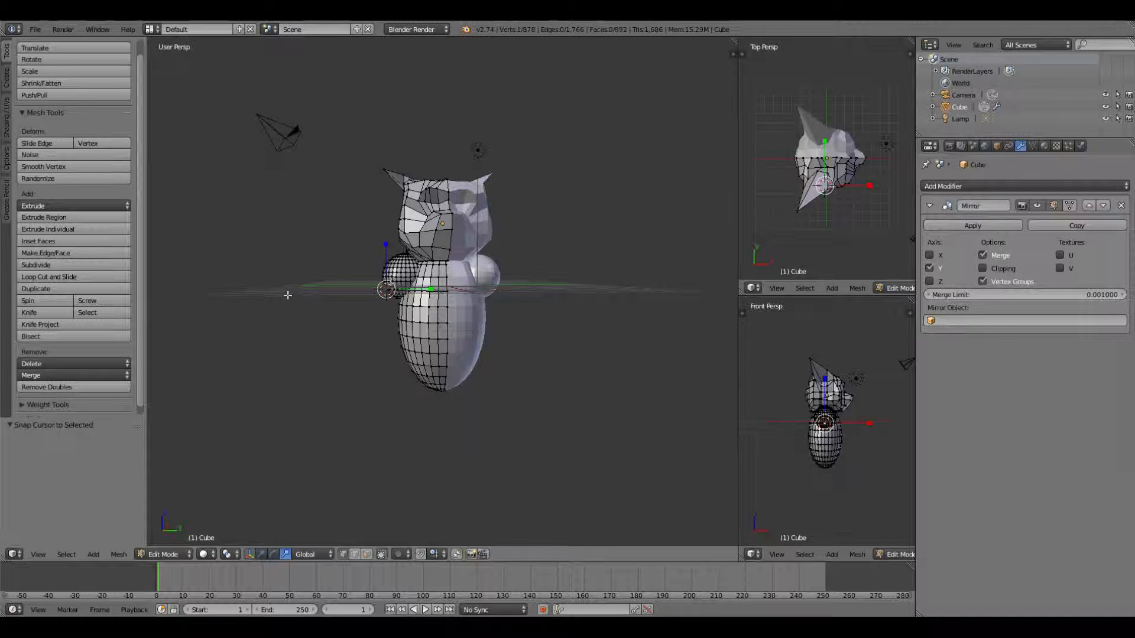
pyautogui.moveTo(329, 323)
pyautogui.mouseDown(button='middle')
pyautogui.moveTo(380, 331)
pyautogui.moveTo(327, 326)
pyautogui.mouseUp(button='middle')
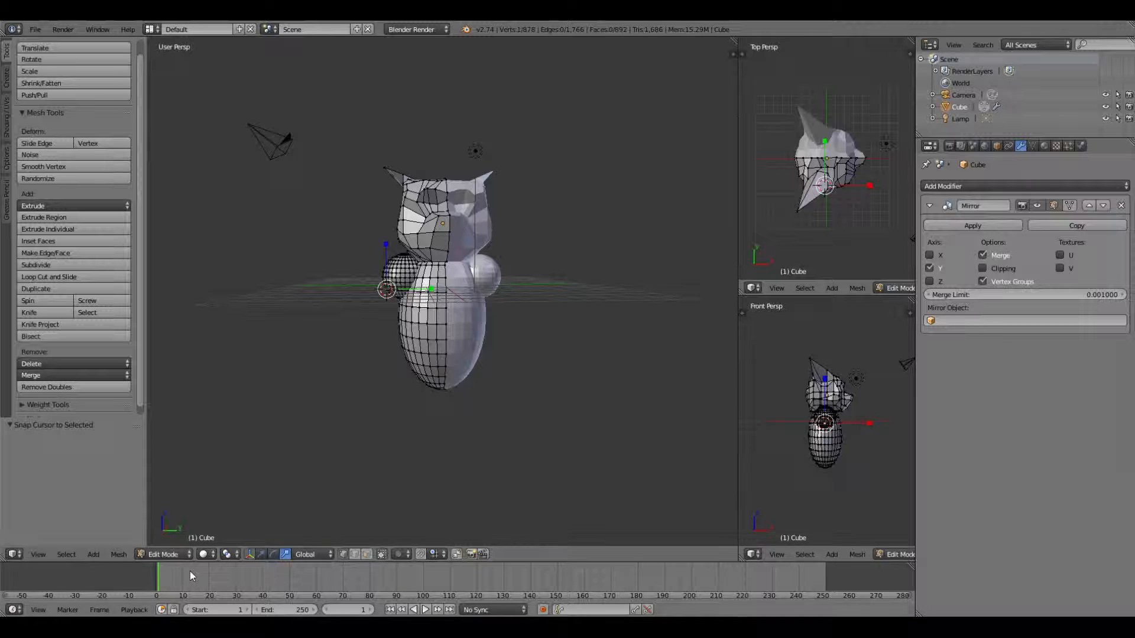
# Add a UV sphere with 32 segments, 16 rings and size 1.000 at the 3D cursor on the shoulder sphere
pyautogui.click(175, 554)
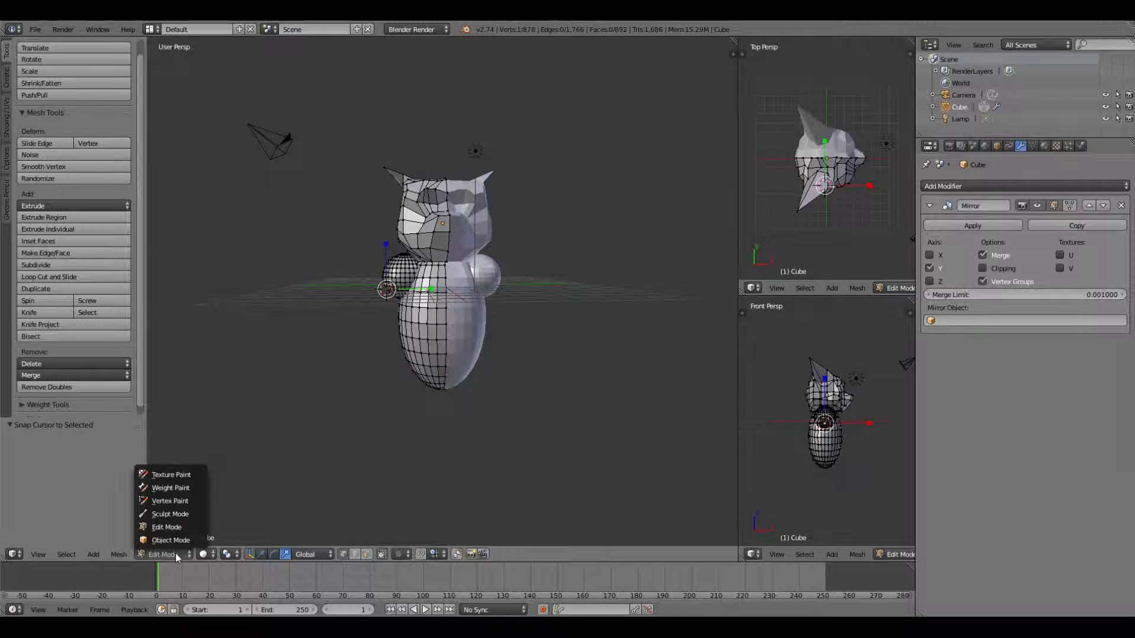
pyautogui.click(93, 555)
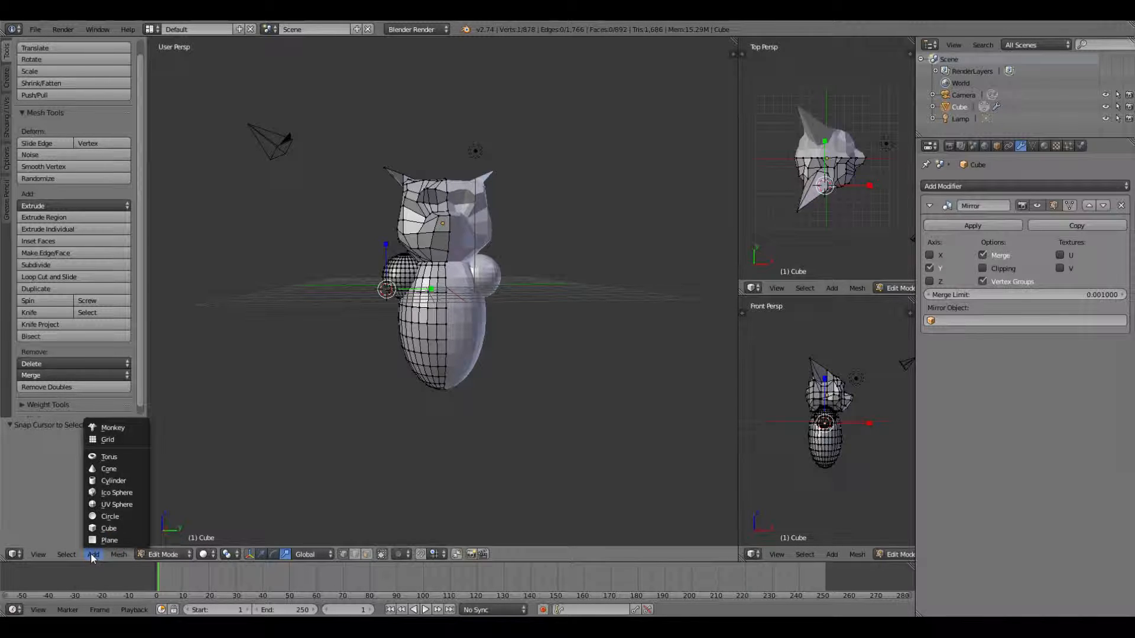
pyautogui.click(113, 504)
# Stretch the new sphere along the Y axis by a factor of about 3.062 to form an arm
pyautogui.moveTo(229, 426); pyautogui.dragTo(328, 431, button='middle')
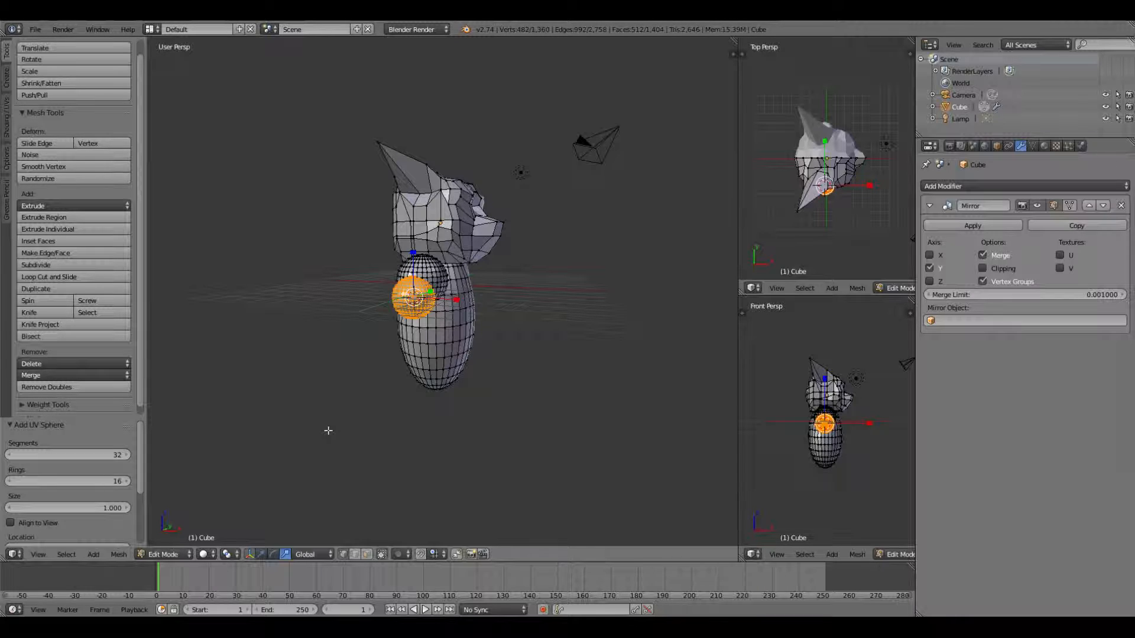
pyautogui.moveTo(369, 402); pyautogui.dragTo(283, 450, button='middle')
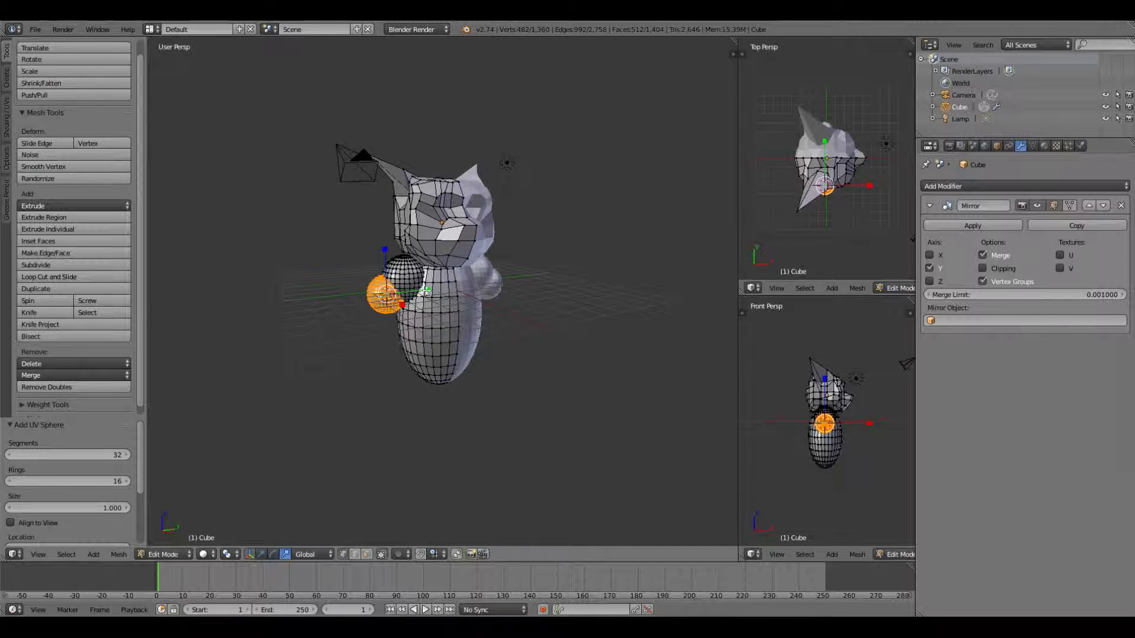
pyautogui.press('s')
pyautogui.press('y')
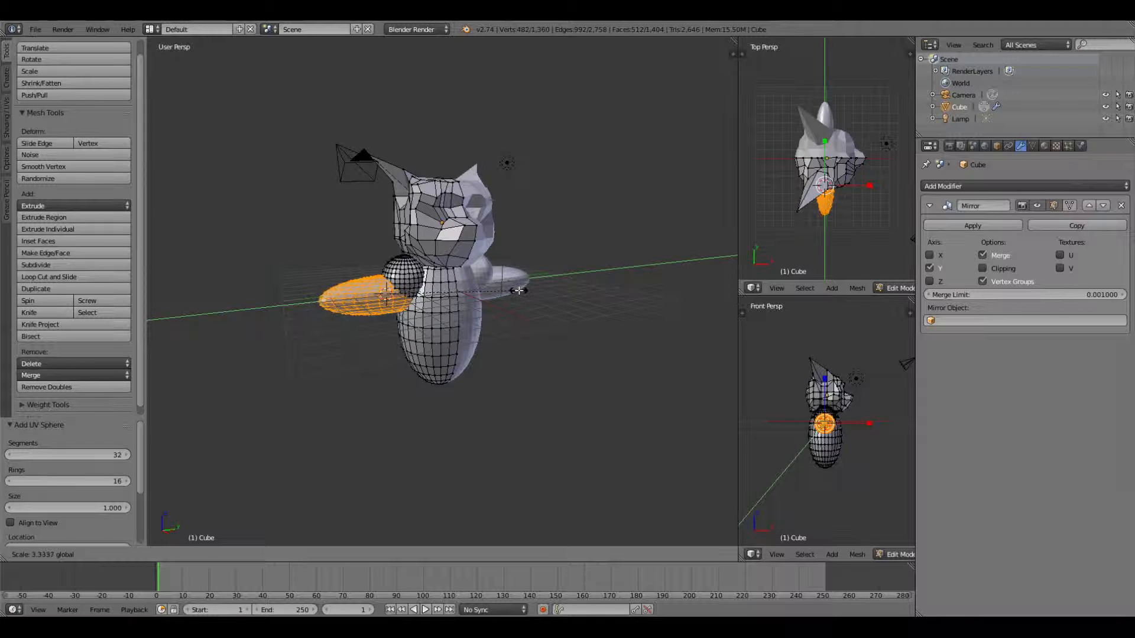
pyautogui.click(503, 290)
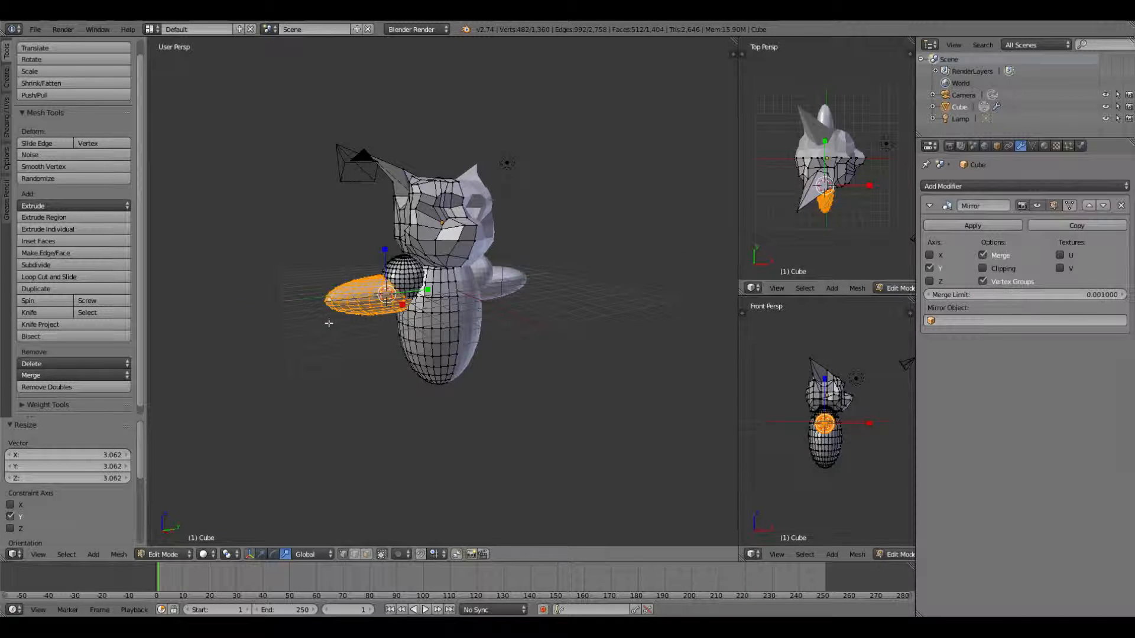
# Rotate the elongated arm about 40.6° around the X axis so it slopes down from the shoulder
pyautogui.click(273, 554)
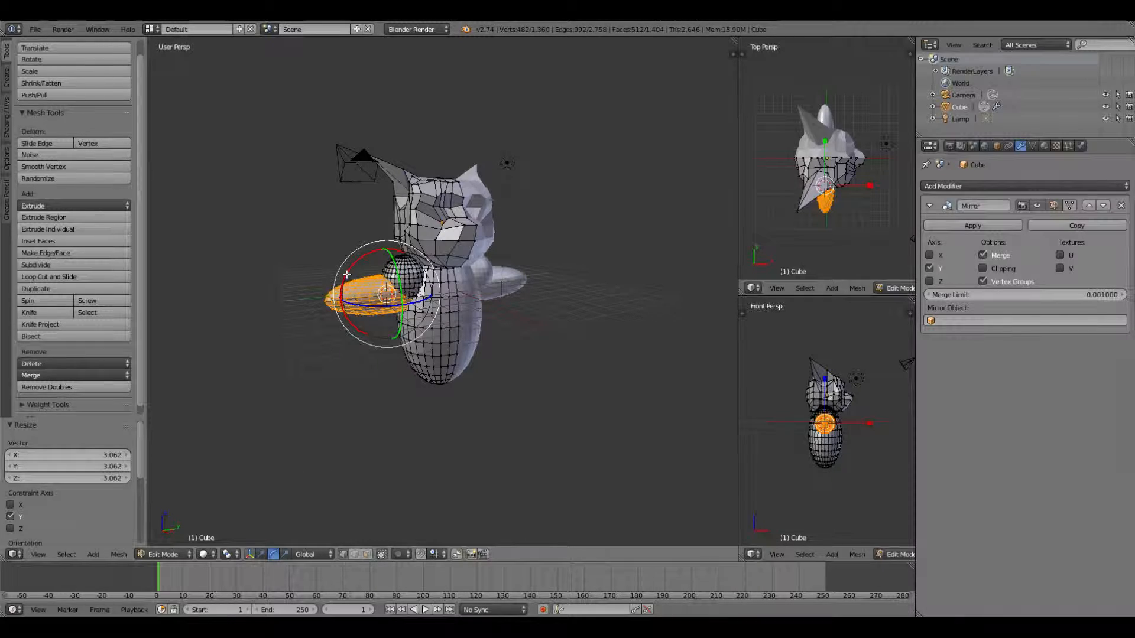
pyautogui.moveTo(347, 274); pyautogui.dragTo(332, 307)
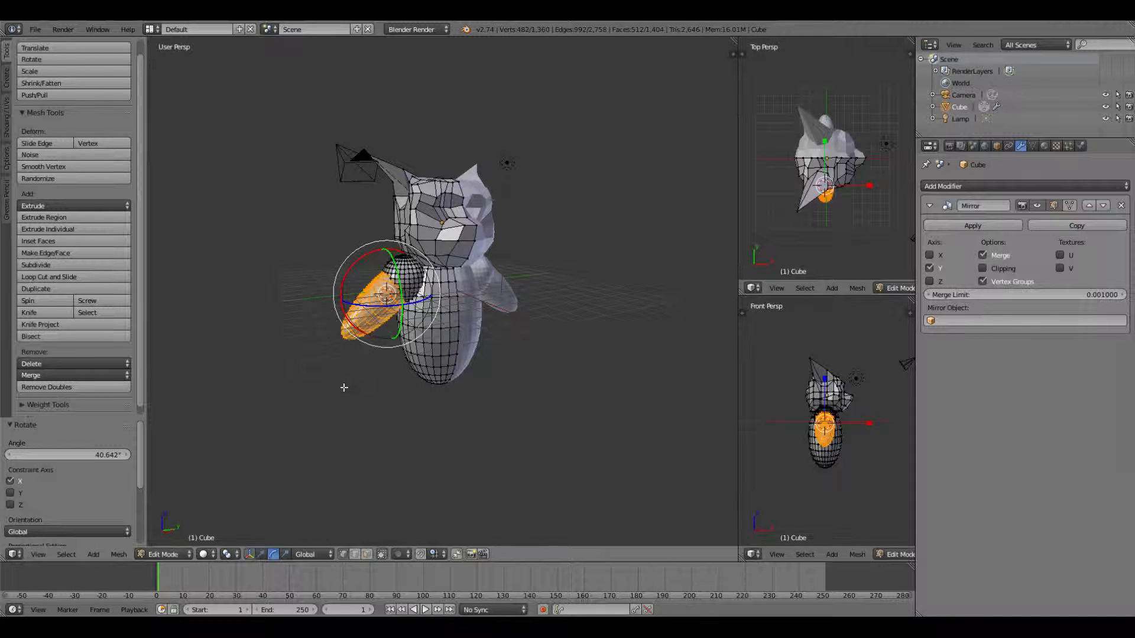
pyautogui.moveTo(485, 427); pyautogui.dragTo(430, 374, button='middle')
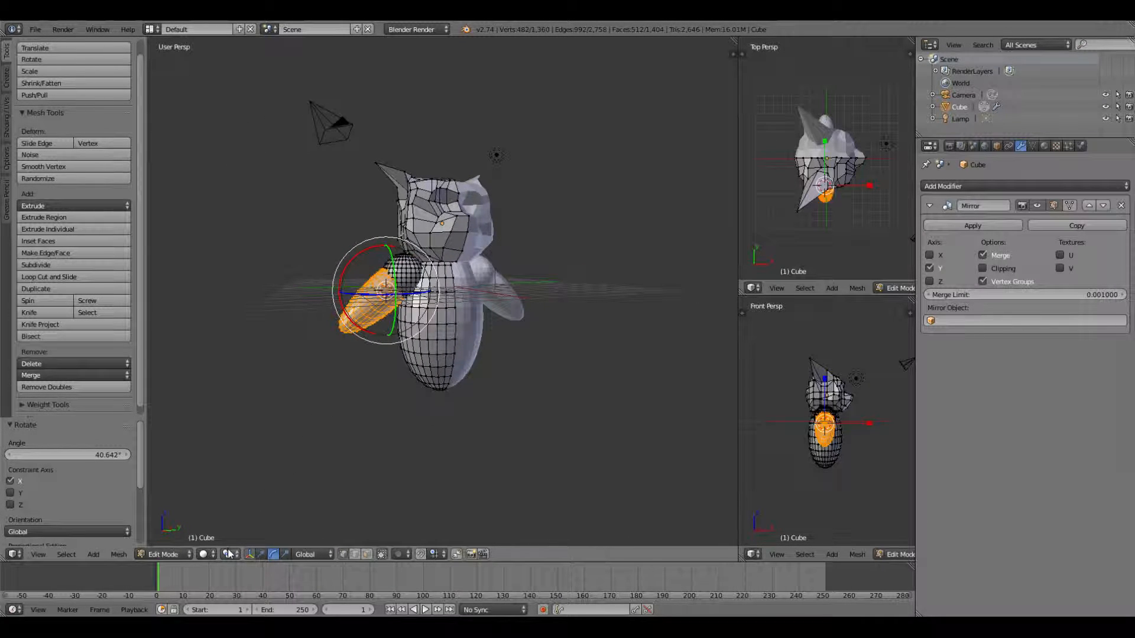
# Keep solid viewport shading and scale the arm uniformly by about 0.959
pyautogui.click(182, 555)
pyautogui.click(204, 554)
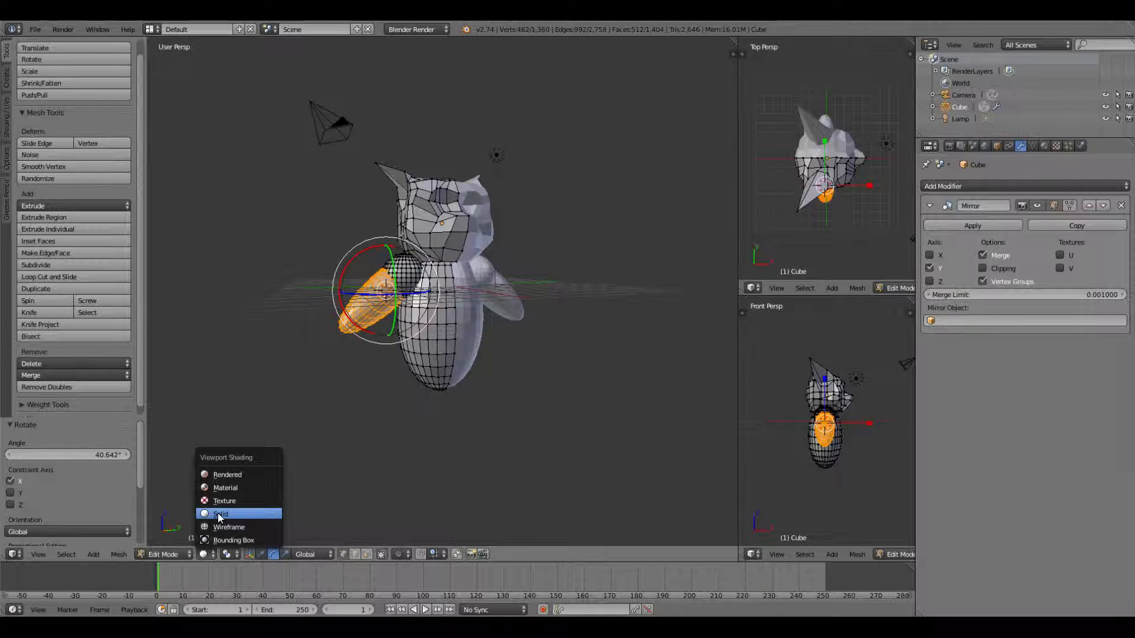
pyautogui.click(219, 514)
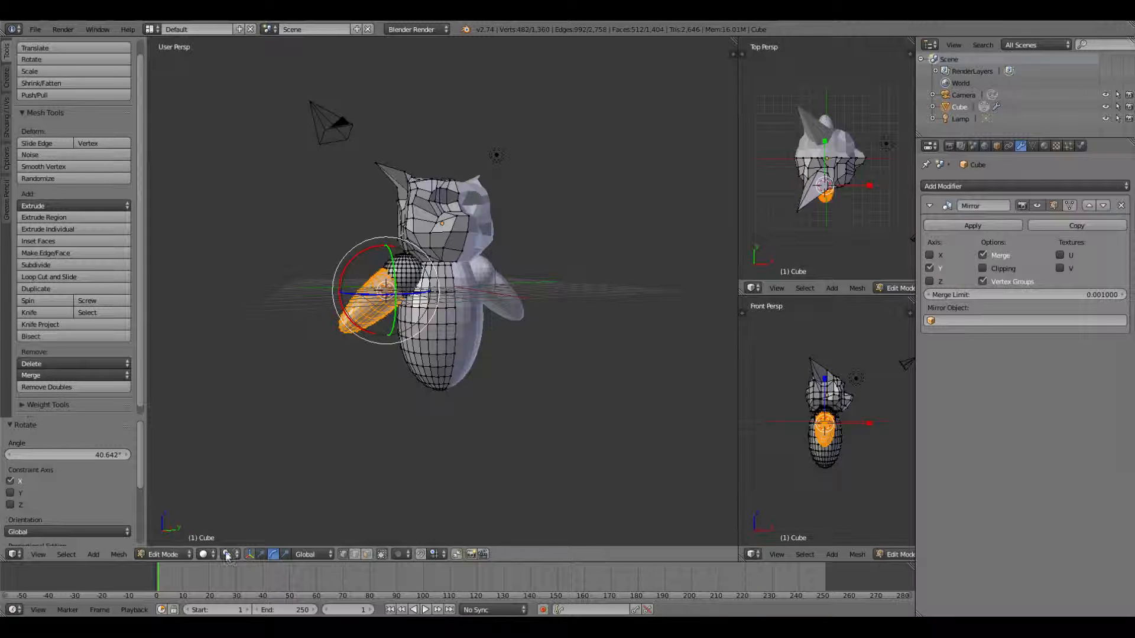
pyautogui.click(286, 554)
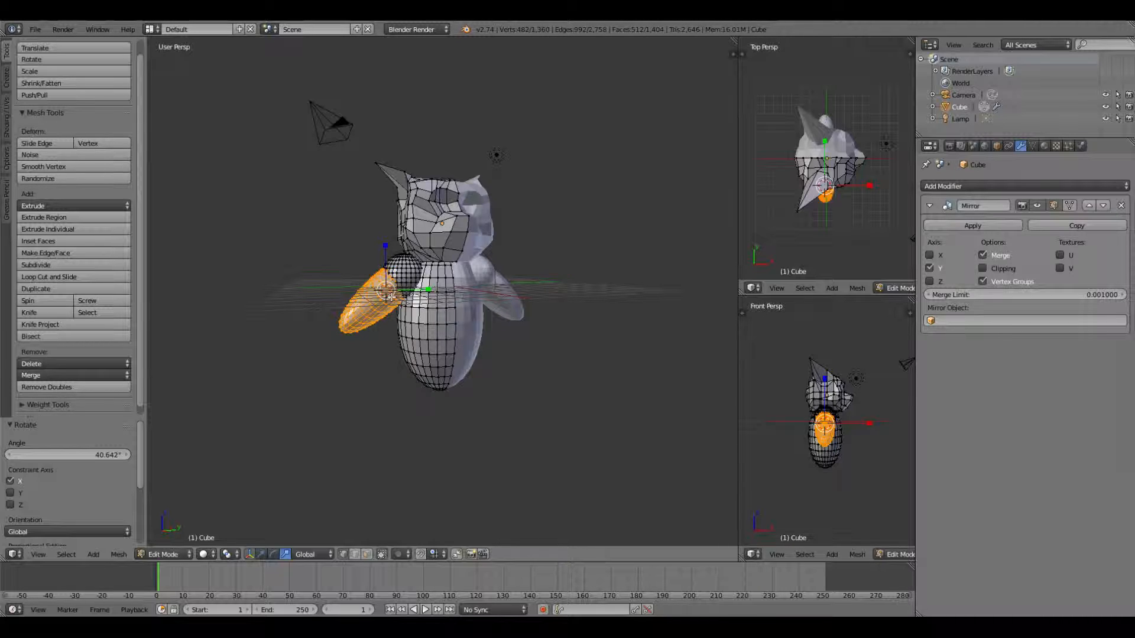
pyautogui.moveTo(390, 296); pyautogui.dragTo(375, 308)
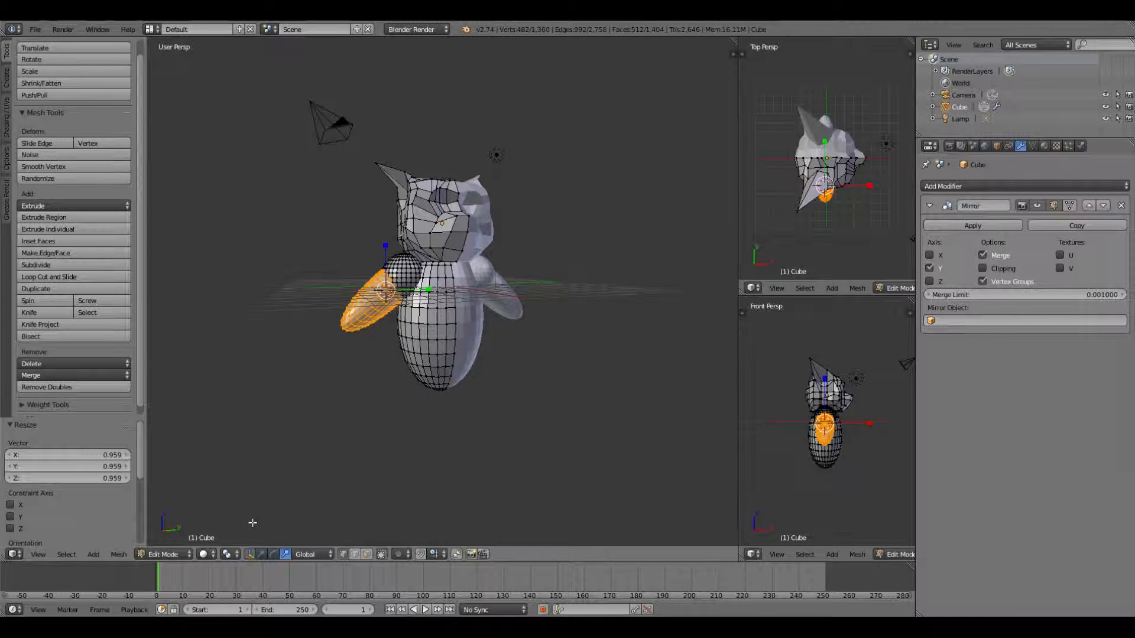
# Move the arm about -0.511 along Y, 0.054 along X and 0.195 along Z to fit the shoulder
pyautogui.click(262, 554)
pyautogui.moveTo(388, 271)
pyautogui.mouseDown()
pyautogui.moveTo(423, 300)
pyautogui.moveTo(310, 298)
pyautogui.mouseUp()
pyautogui.moveTo(310, 298)
pyautogui.mouseDown(button='middle')
pyautogui.moveTo(299, 309)
pyautogui.moveTo(331, 300)
pyautogui.mouseUp(button='middle')
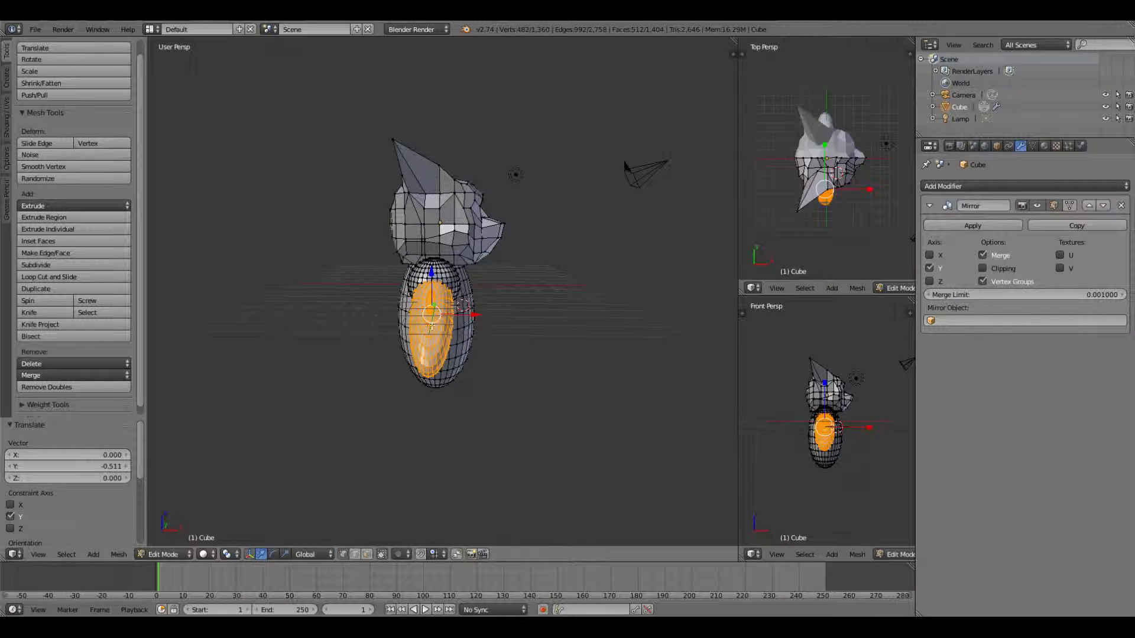
pyautogui.moveTo(473, 318); pyautogui.dragTo(475, 318)
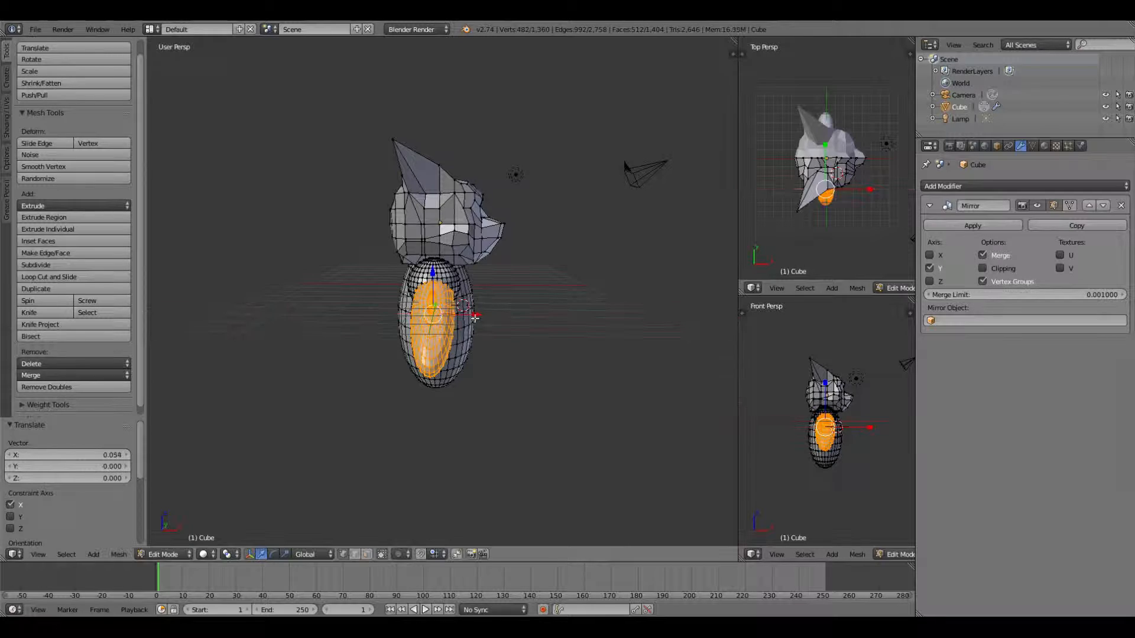
pyautogui.moveTo(434, 274); pyautogui.dragTo(433, 266)
pyautogui.moveTo(619, 286); pyautogui.dragTo(486, 240, button='middle')
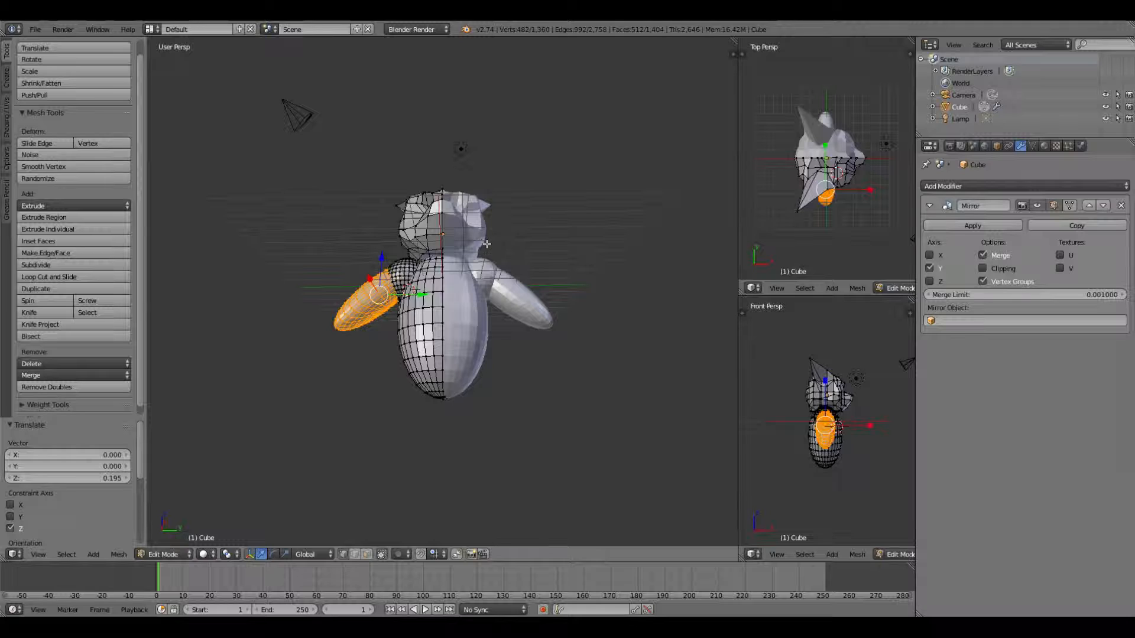
pyautogui.moveTo(551, 206); pyautogui.dragTo(561, 254, button='middle')
pyautogui.moveTo(486, 405); pyautogui.dragTo(457, 402, button='middle')
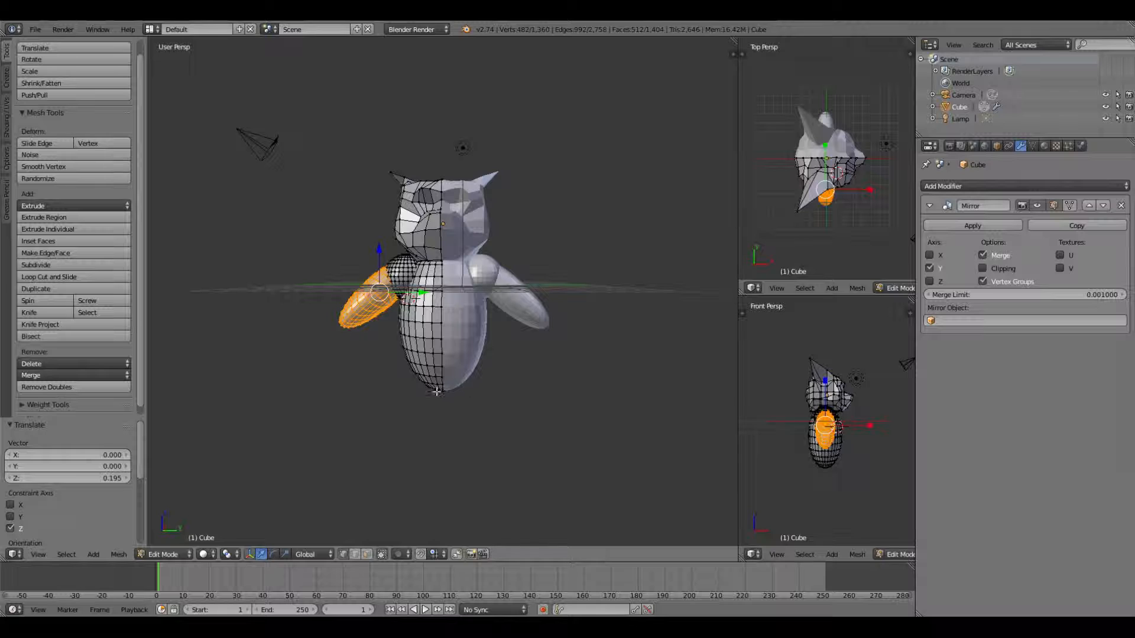
# Select a vertex on the body's lower side and add a UV sphere to the mesh for the leg
pyautogui.moveTo(350, 385); pyautogui.dragTo(377, 311, button='middle')
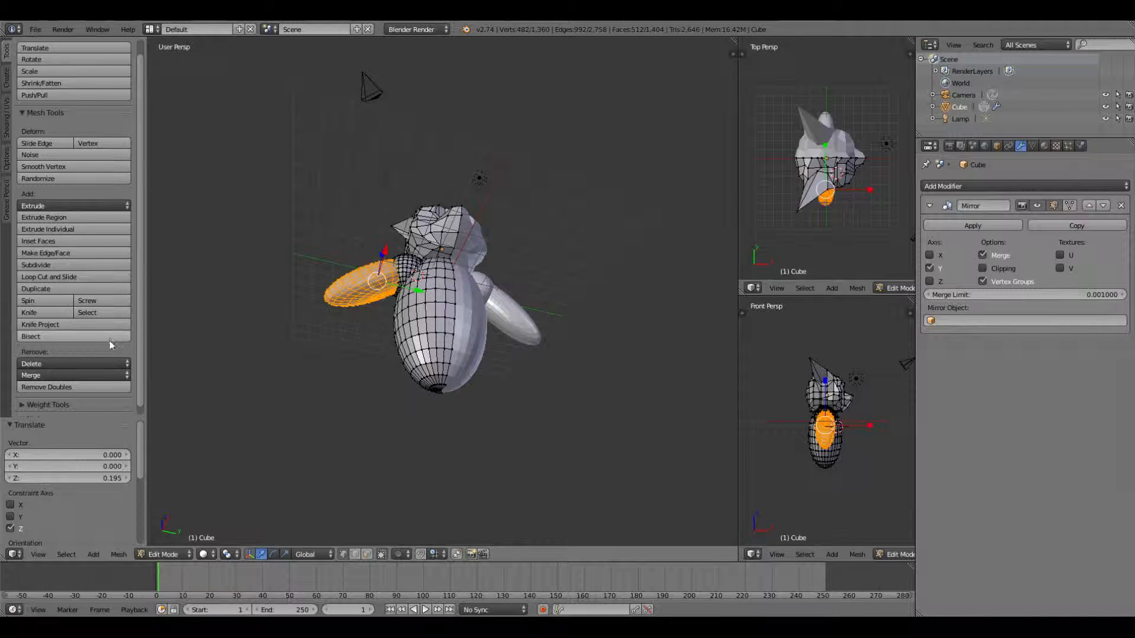
pyautogui.rightClick(413, 373)
pyautogui.moveTo(313, 400); pyautogui.dragTo(420, 367, button='middle')
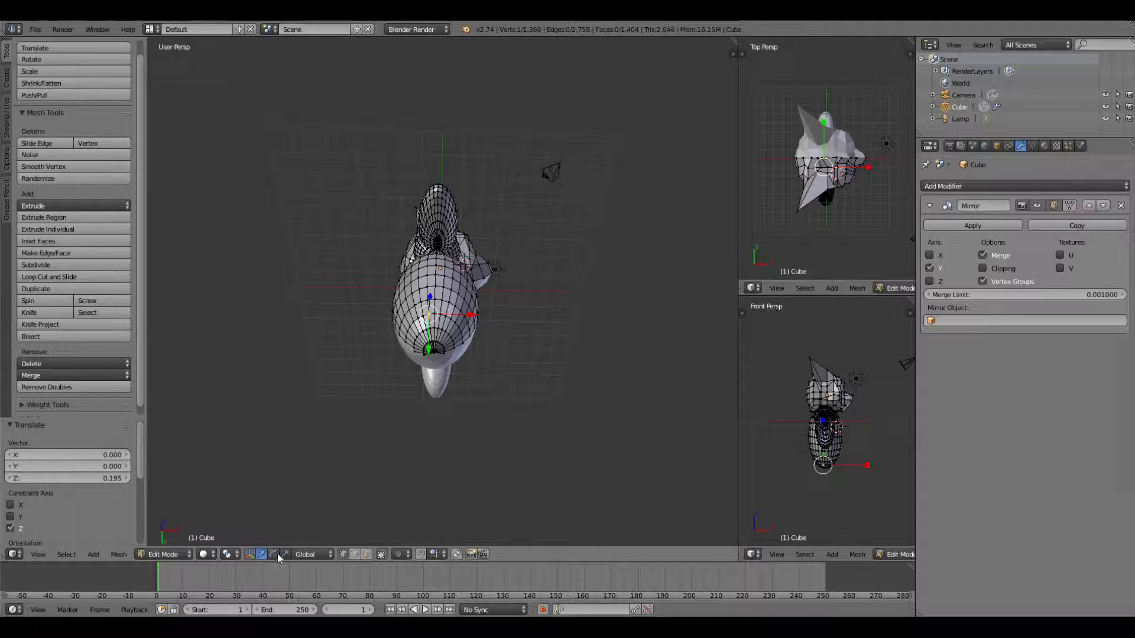
pyautogui.click(93, 557)
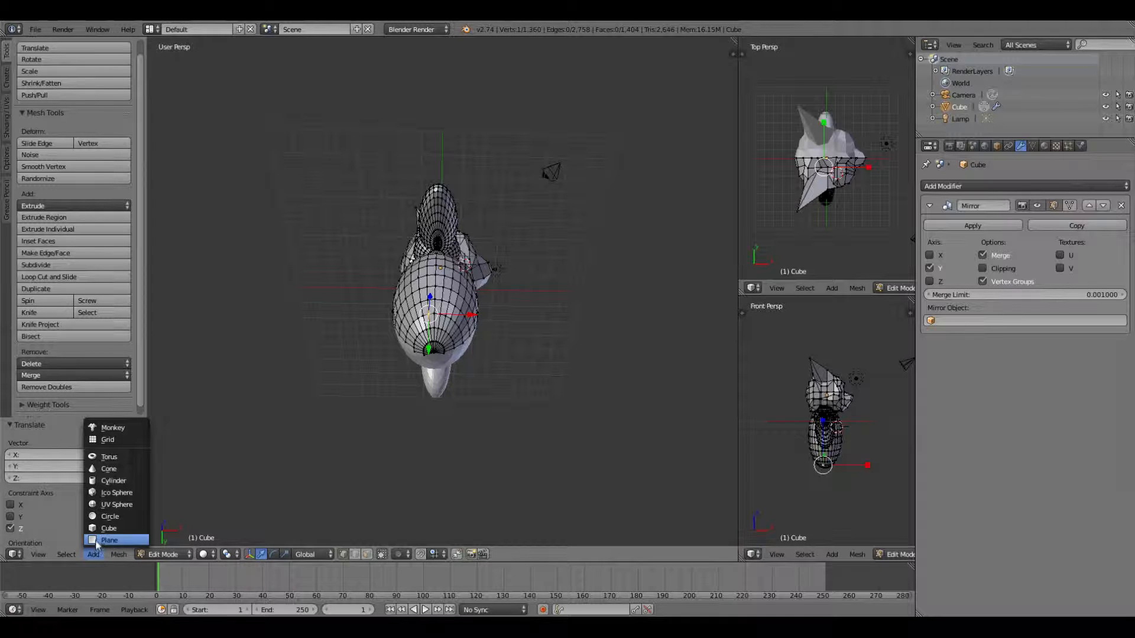
pyautogui.click(110, 504)
# Move the new sphere about -3.966 along the Z axis to the level of the body's lower end
pyautogui.moveTo(459, 438); pyautogui.dragTo(375, 472, button='middle')
pyautogui.moveTo(425, 246); pyautogui.dragTo(425, 252)
pyautogui.moveTo(425, 251); pyautogui.dragTo(660, 427, button='middle')
pyautogui.moveTo(436, 260); pyautogui.dragTo(436, 347)
# Shift the leg sphere along X to centre it on the body, and along Y by about 0.386 and 0.238
pyautogui.moveTo(558, 374); pyautogui.dragTo(639, 355, button='middle')
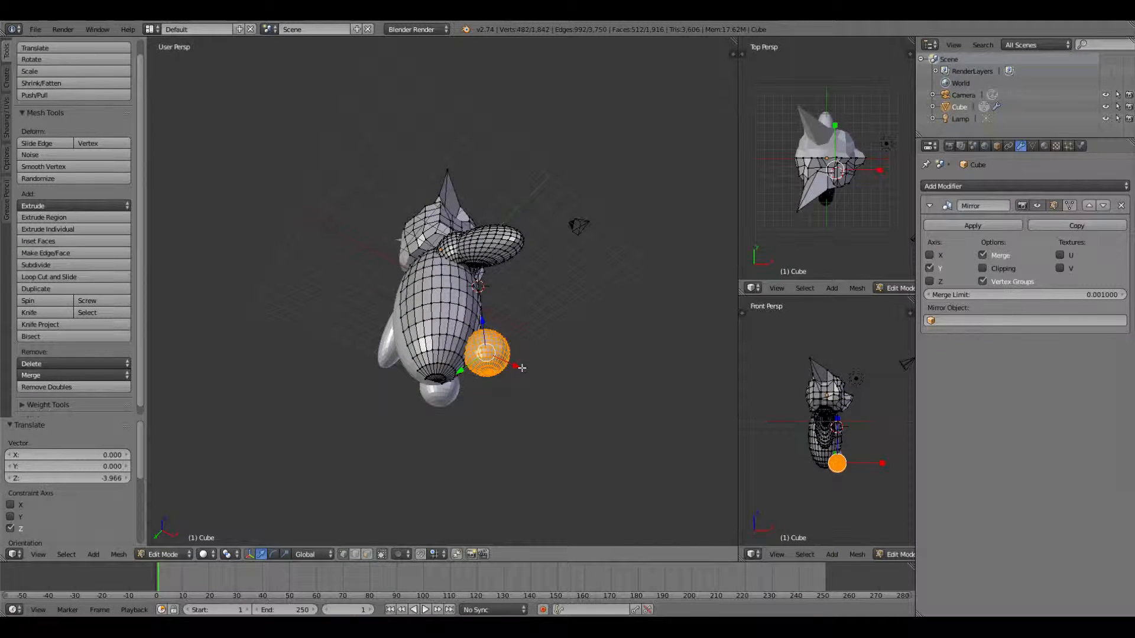
pyautogui.moveTo(516, 367); pyautogui.dragTo(491, 361)
pyautogui.moveTo(502, 369); pyautogui.dragTo(547, 385, button='middle')
pyautogui.moveTo(436, 369); pyautogui.dragTo(522, 385)
pyautogui.moveTo(538, 388); pyautogui.dragTo(418, 382, button='middle')
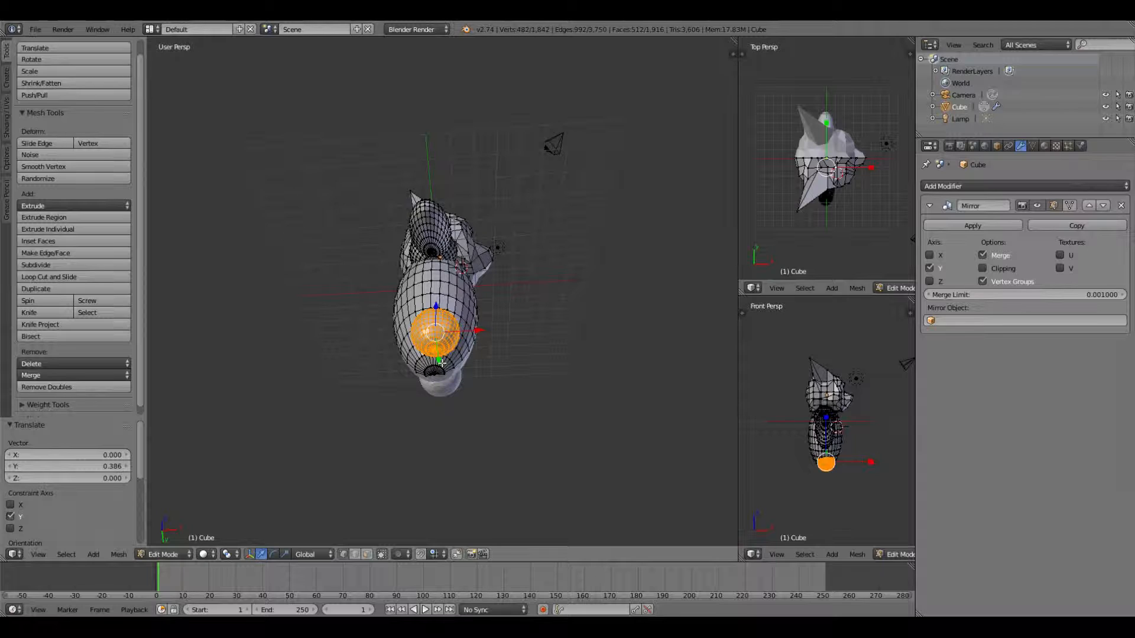
pyautogui.moveTo(439, 363)
pyautogui.mouseDown()
pyautogui.moveTo(437, 378)
pyautogui.moveTo(434, 368)
pyautogui.mouseUp()
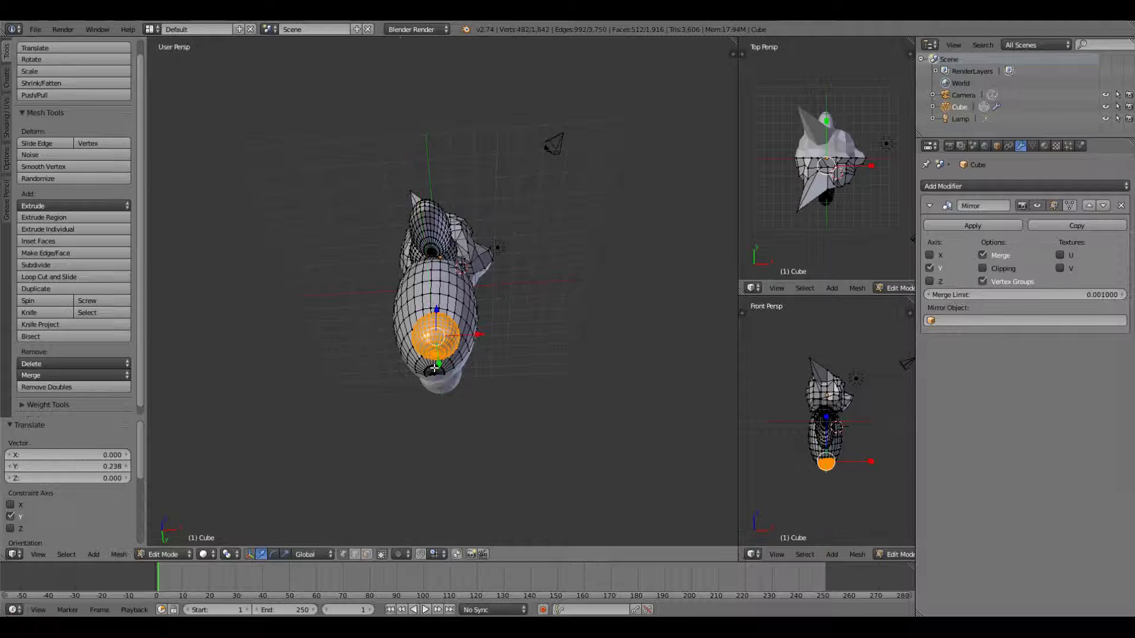
# Stretch the leg sphere along the Z axis by a factor of about 3.232
pyautogui.moveTo(495, 377); pyautogui.dragTo(428, 370, button='middle')
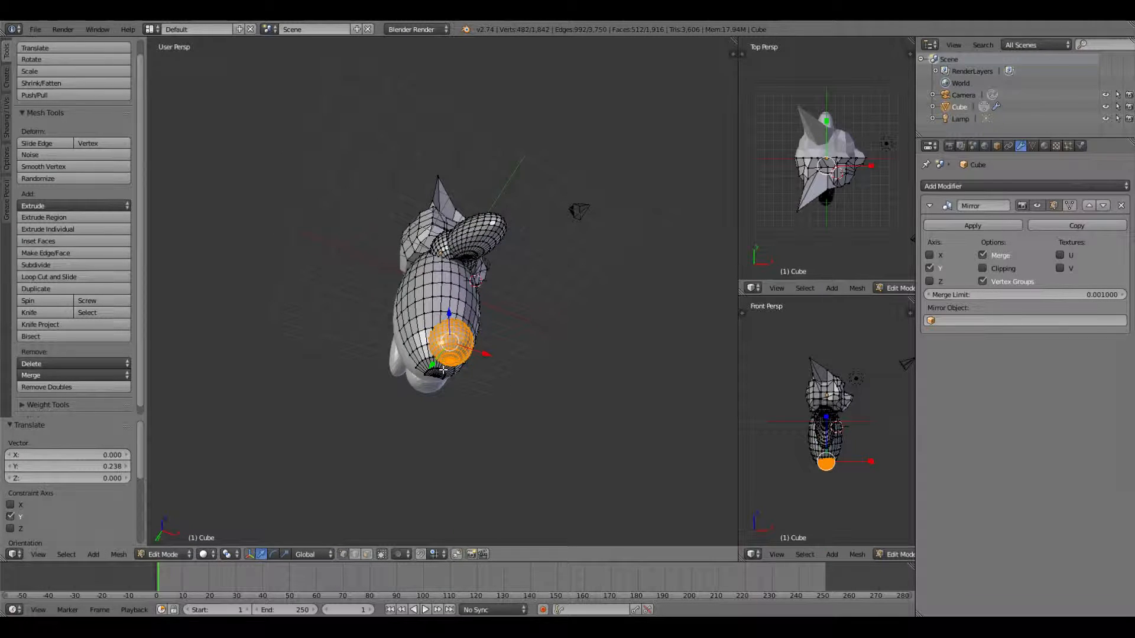
pyautogui.click(285, 554)
pyautogui.moveTo(449, 312); pyautogui.dragTo(450, 261)
pyautogui.moveTo(489, 312); pyautogui.dragTo(343, 426, button='middle')
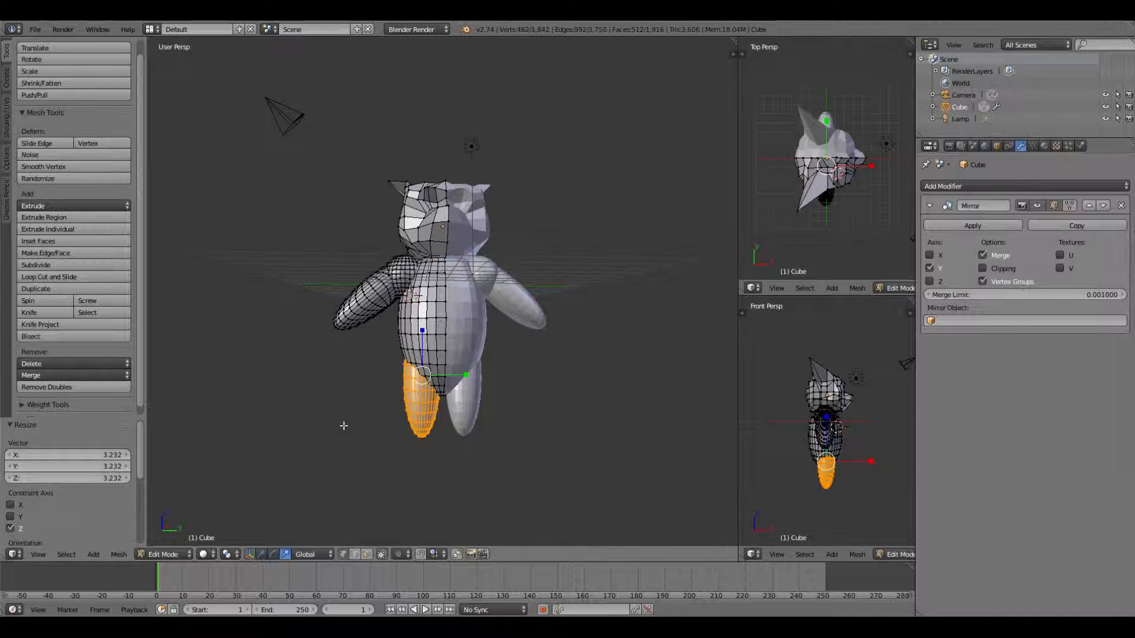
pyautogui.moveTo(343, 426); pyautogui.dragTo(333, 452, button='middle')
pyautogui.moveTo(345, 388); pyautogui.dragTo(499, 399, button='middle')
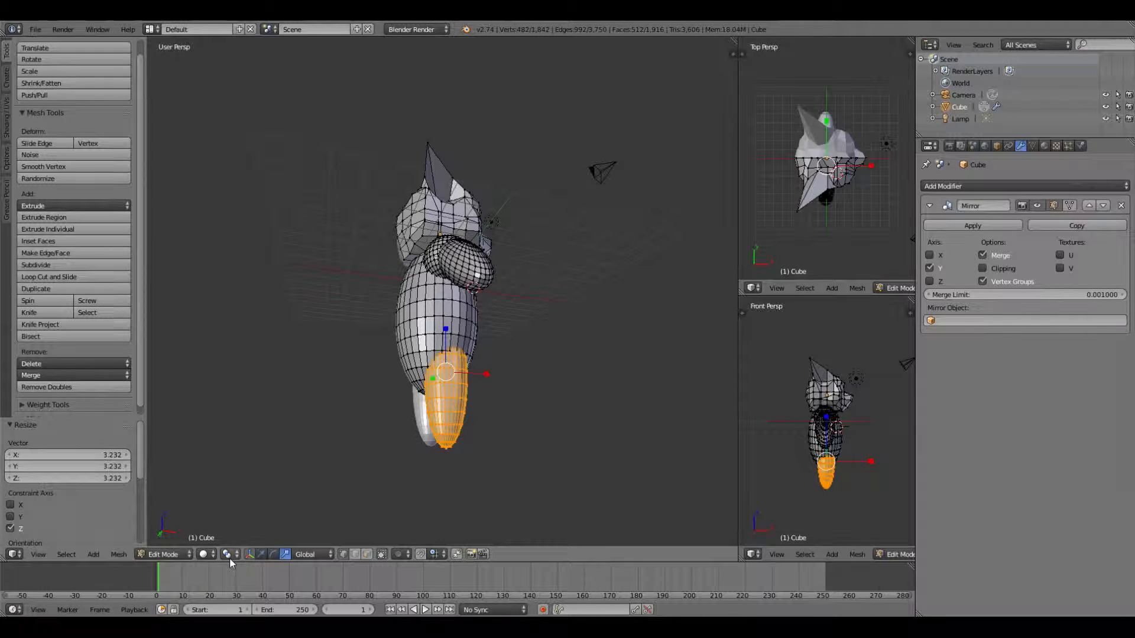
# Lower the leg along the Z axis by about 0.191 and another 0.110
pyautogui.click(262, 554)
pyautogui.moveTo(448, 335); pyautogui.dragTo(447, 355)
pyautogui.moveTo(327, 427); pyautogui.dragTo(402, 408, button='middle')
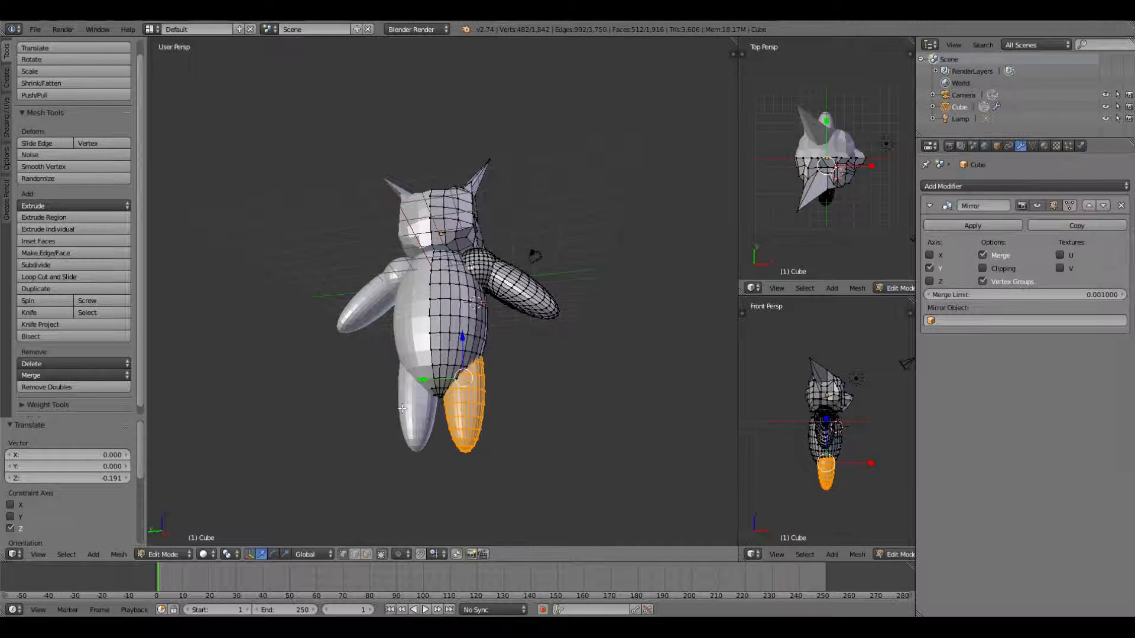
pyautogui.moveTo(462, 337); pyautogui.dragTo(463, 346)
pyautogui.moveTo(578, 382); pyautogui.dragTo(326, 399, button='middle')
pyautogui.moveTo(268, 288); pyautogui.dragTo(473, 312, button='middle')
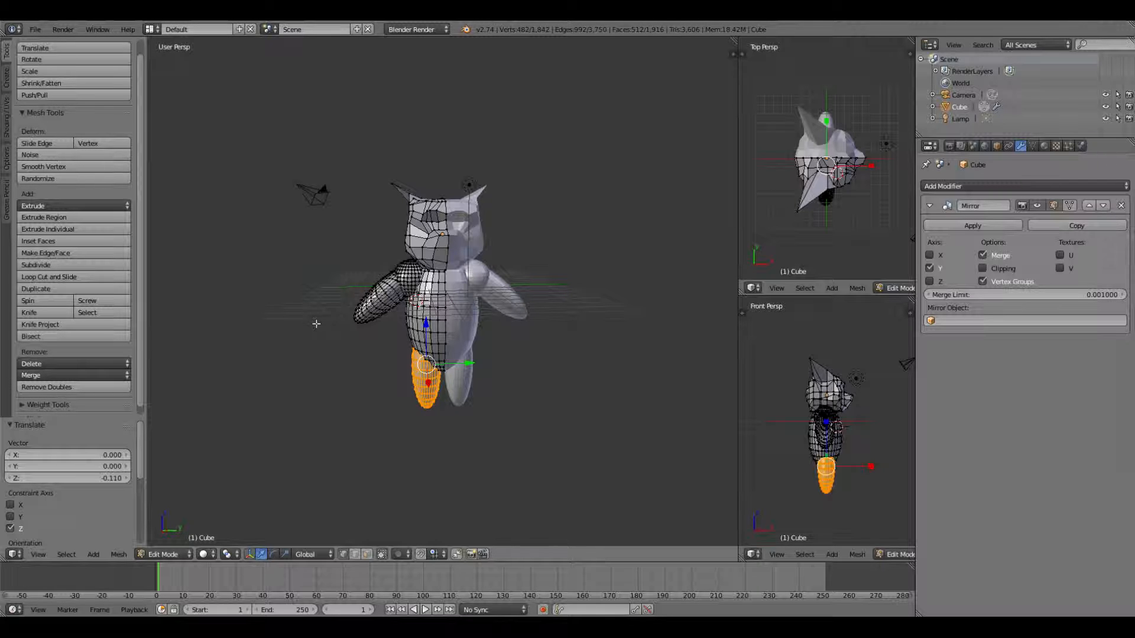
# Rotate the leg about -14.7° around the X axis so its lower end angles outward
pyautogui.moveTo(337, 307); pyautogui.dragTo(329, 284, button='middle')
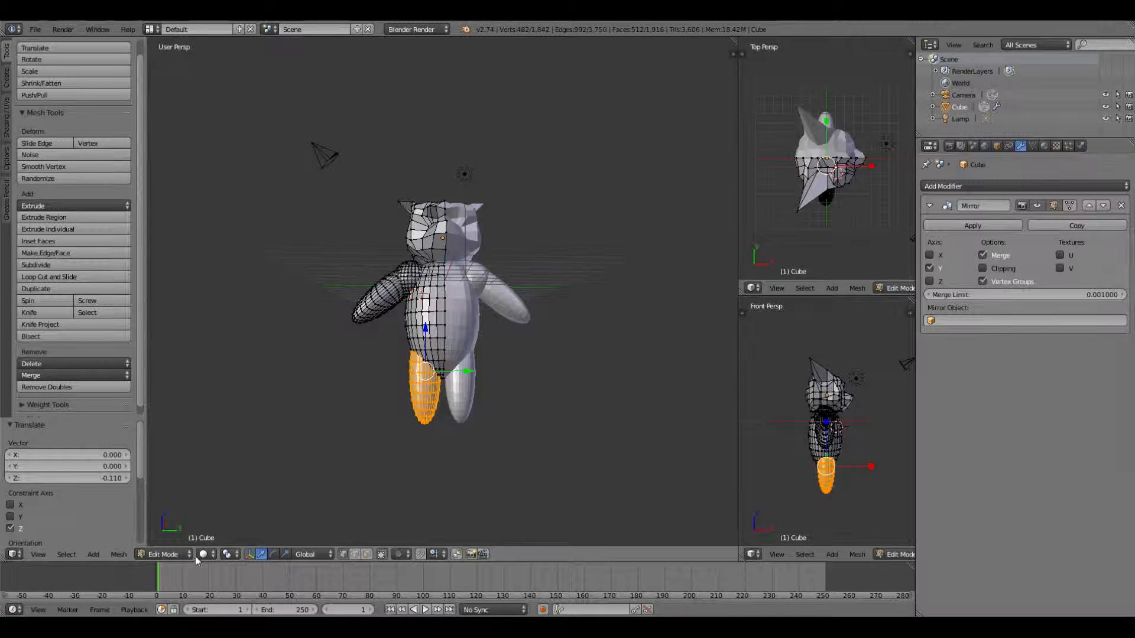
pyautogui.click(272, 554)
pyautogui.moveTo(401, 412); pyautogui.dragTo(387, 408)
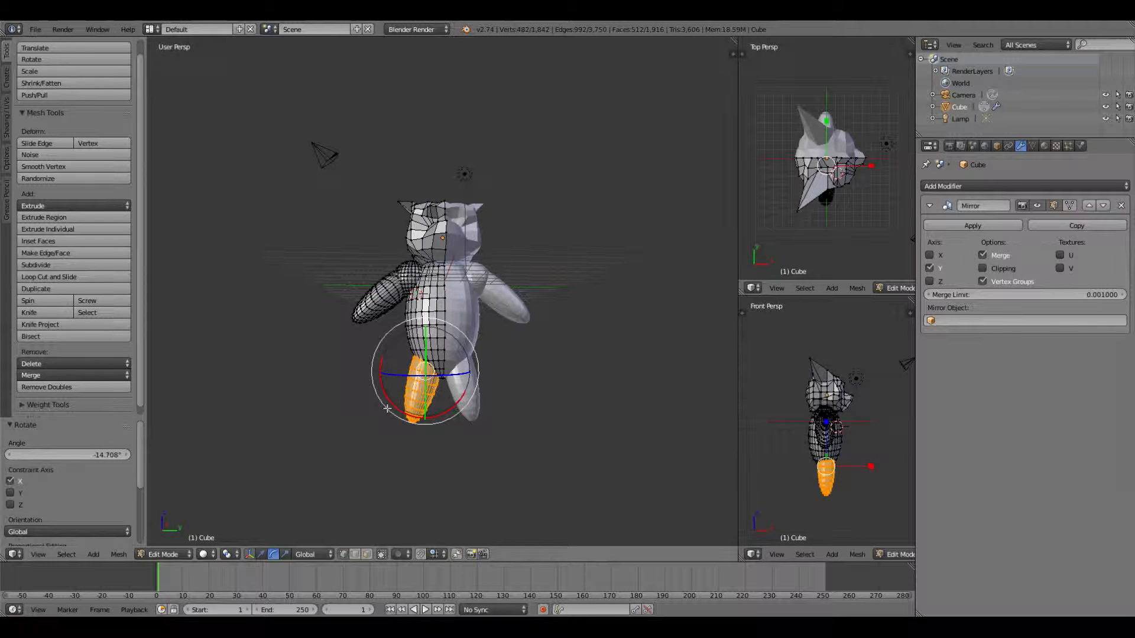
# Move the leg outward about -0.229 along Y and down about -0.036 along Z
pyautogui.click(260, 554)
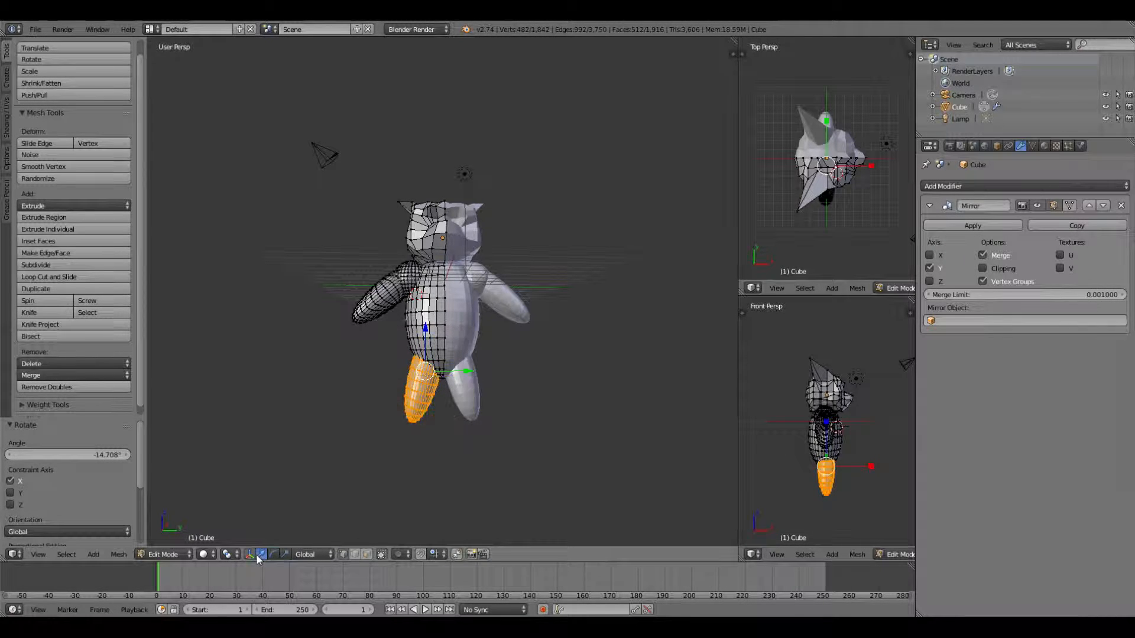
pyautogui.moveTo(467, 372); pyautogui.dragTo(464, 372)
pyautogui.moveTo(331, 431)
pyautogui.mouseDown(button='middle')
pyautogui.moveTo(591, 425)
pyautogui.moveTo(402, 439)
pyautogui.moveTo(332, 418)
pyautogui.mouseUp(button='middle')
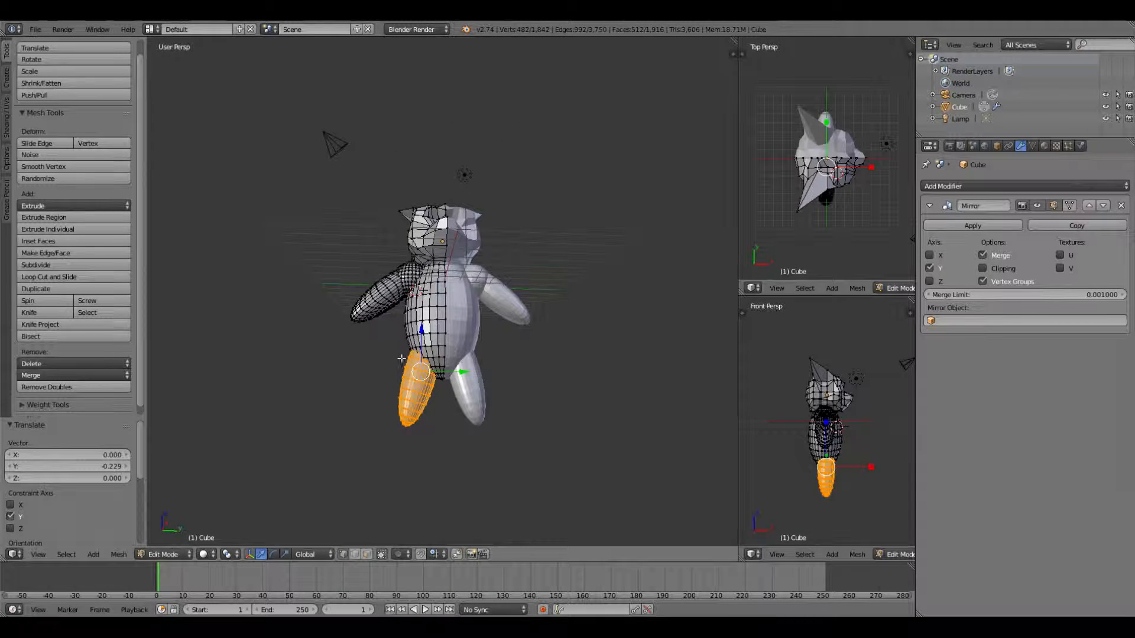
pyautogui.moveTo(421, 327); pyautogui.dragTo(421, 329)
# Select the pole vertex at the very bottom of the egg-shaped body, seen from underneath
pyautogui.moveTo(422, 422); pyautogui.dragTo(441, 320, button='middle')
pyautogui.rightClick(439, 293)
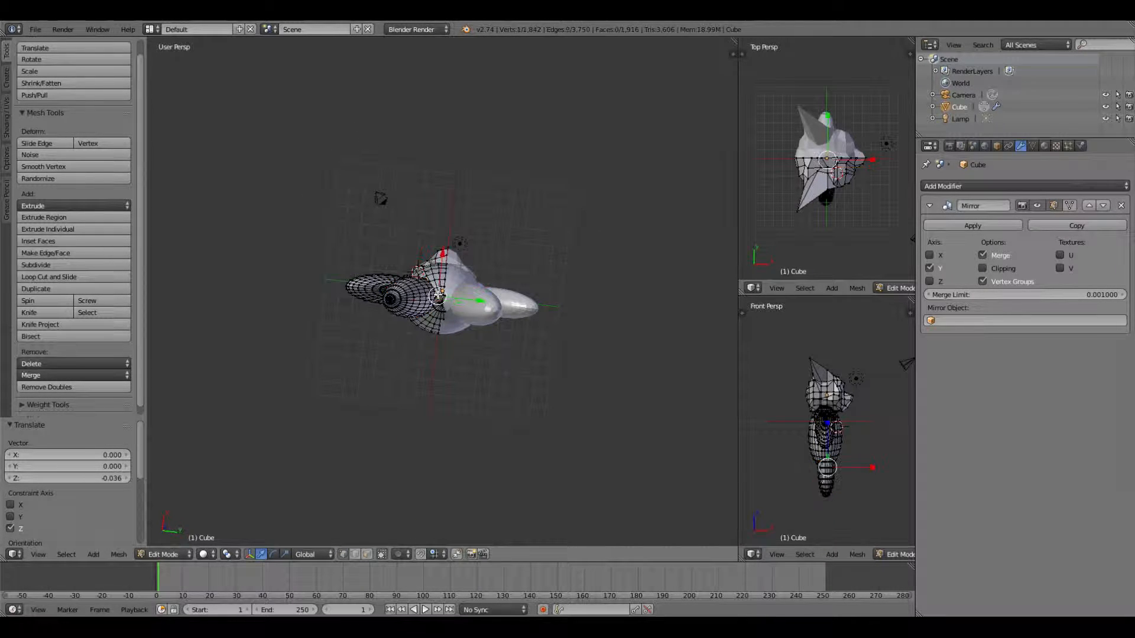
pyautogui.rightClick(443, 300)
pyautogui.rightClick(442, 302)
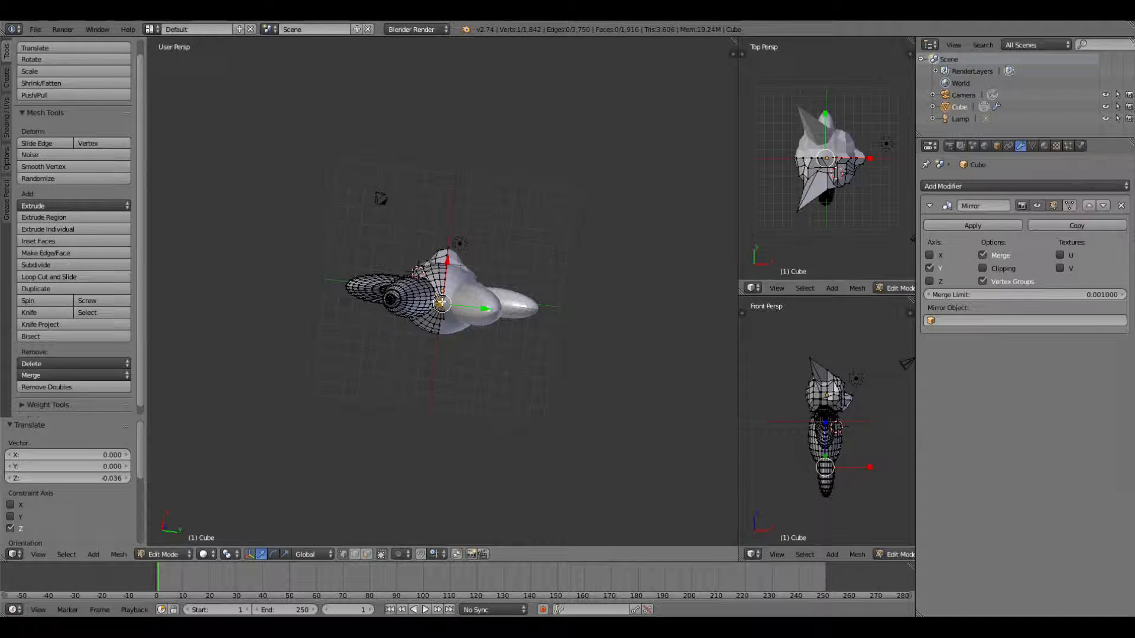
pyautogui.moveTo(435, 354)
pyautogui.mouseDown(button='middle')
pyautogui.moveTo(418, 385)
pyautogui.moveTo(418, 339)
pyautogui.moveTo(430, 346)
pyautogui.mouseUp(button='middle')
pyautogui.scroll(6, 418, 339)
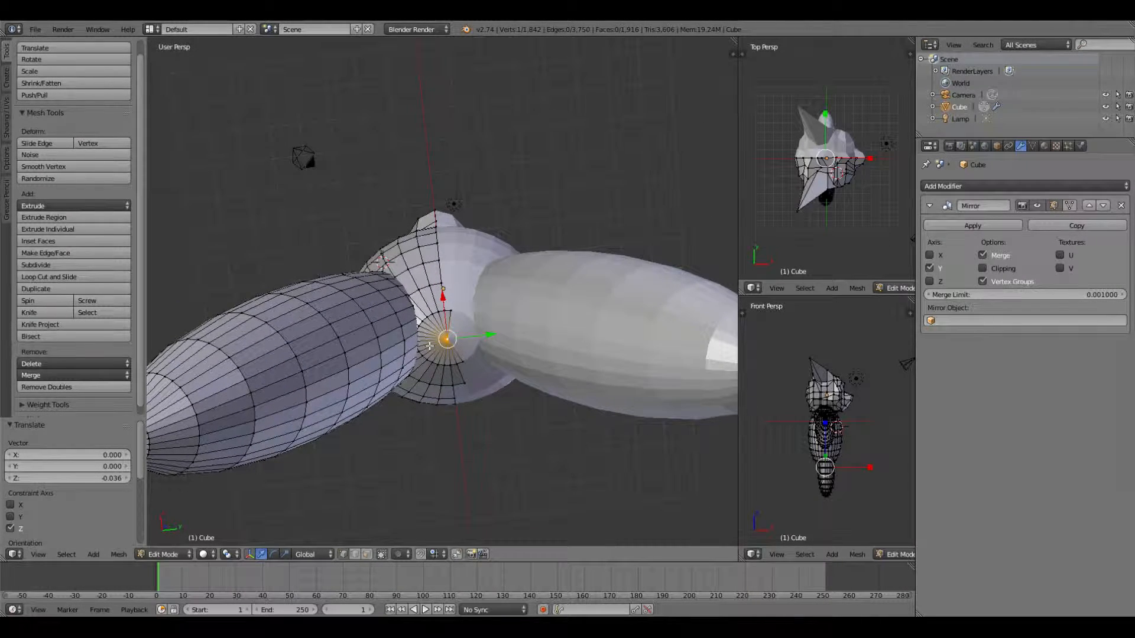
# Add the back vertices of the innermost ring around the bottom pole to the selection, up to where the leg hides them
pyautogui.keyDown('shift'); pyautogui.rightClick(461, 364); pyautogui.keyUp('shift')
pyautogui.keyDown('shift'); pyautogui.rightClick(453, 364); pyautogui.keyUp('shift')
pyautogui.keyDown('shift'); pyautogui.rightClick(447, 363); pyautogui.keyUp('shift')
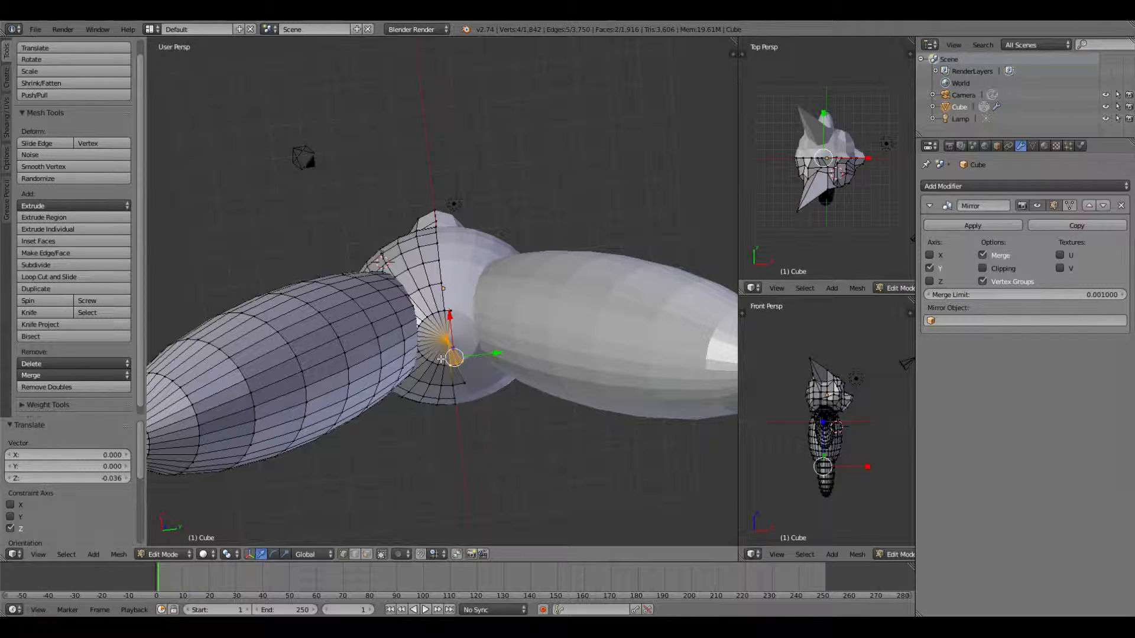
pyautogui.keyDown('shift'); pyautogui.rightClick(441, 362); pyautogui.keyUp('shift')
pyautogui.keyDown('shift'); pyautogui.rightClick(438, 362); pyautogui.keyUp('shift')
pyautogui.keyDown('shift'); pyautogui.rightClick(433, 359); pyautogui.keyUp('shift')
pyautogui.keyDown('shift'); pyautogui.rightClick(429, 357); pyautogui.keyUp('shift')
pyautogui.keyDown('shift'); pyautogui.rightClick(424, 354); pyautogui.keyUp('shift')
pyautogui.keyDown('shift'); pyautogui.rightClick(421, 353); pyautogui.keyUp('shift')
pyautogui.keyDown('shift'); pyautogui.rightClick(416, 351); pyautogui.keyUp('shift')
pyautogui.keyDown('shift'); pyautogui.rightClick(419, 351); pyautogui.keyUp('shift')
pyautogui.keyDown('shift'); pyautogui.rightClick(420, 349); pyautogui.keyUp('shift')
pyautogui.keyDown('shift'); pyautogui.rightClick(420, 346); pyautogui.keyUp('shift')
pyautogui.keyDown('shift'); pyautogui.rightClick(419, 346); pyautogui.keyUp('shift')
pyautogui.keyDown('shift'); pyautogui.rightClick(419, 349); pyautogui.keyUp('shift')
pyautogui.keyDown('shift'); pyautogui.rightClick(418, 347); pyautogui.keyUp('shift')
pyautogui.keyDown('shift'); pyautogui.rightClick(418, 347); pyautogui.keyUp('shift')
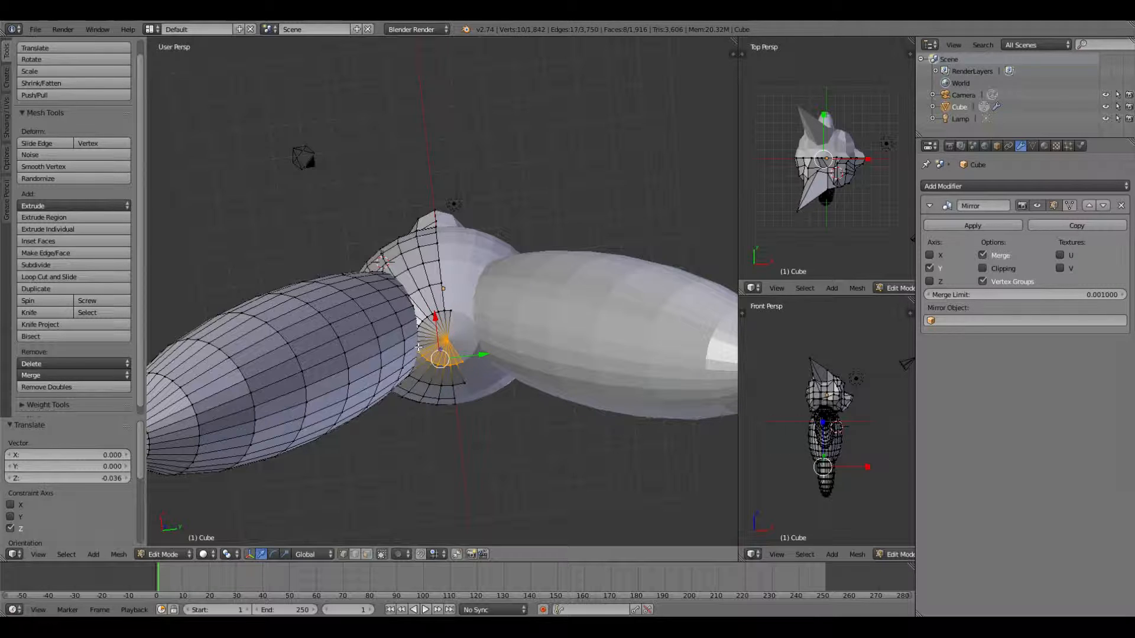
# Set the viewport shading to Wireframe and extend the innermost ring selection around the outer side of the pole
pyautogui.click(205, 555)
pyautogui.click(215, 527)
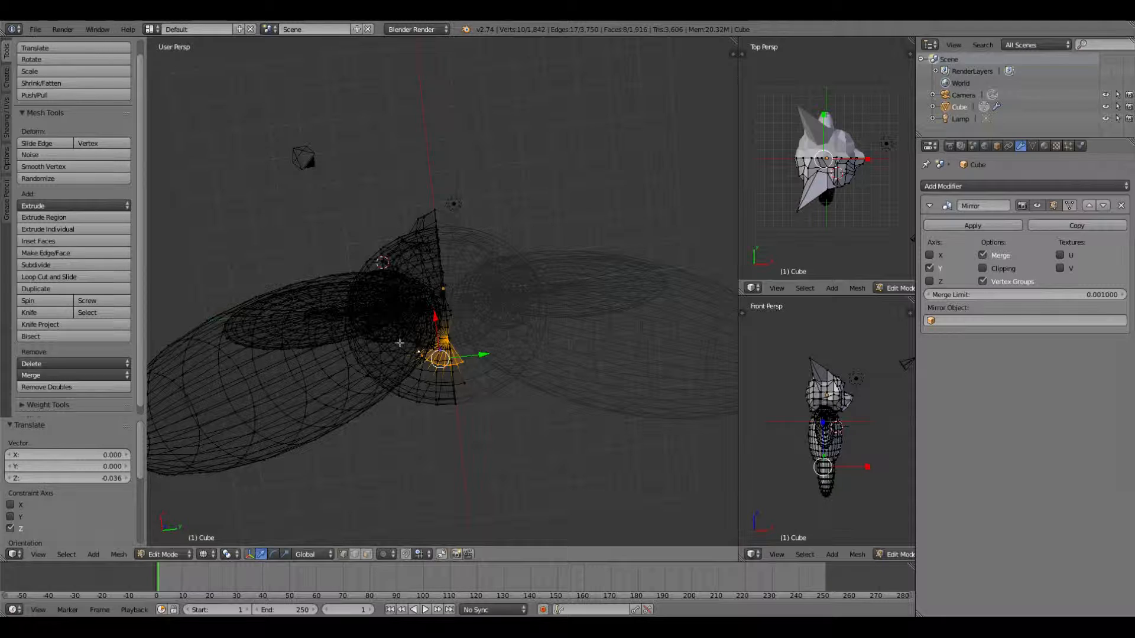
pyautogui.scroll(2, 408, 379)
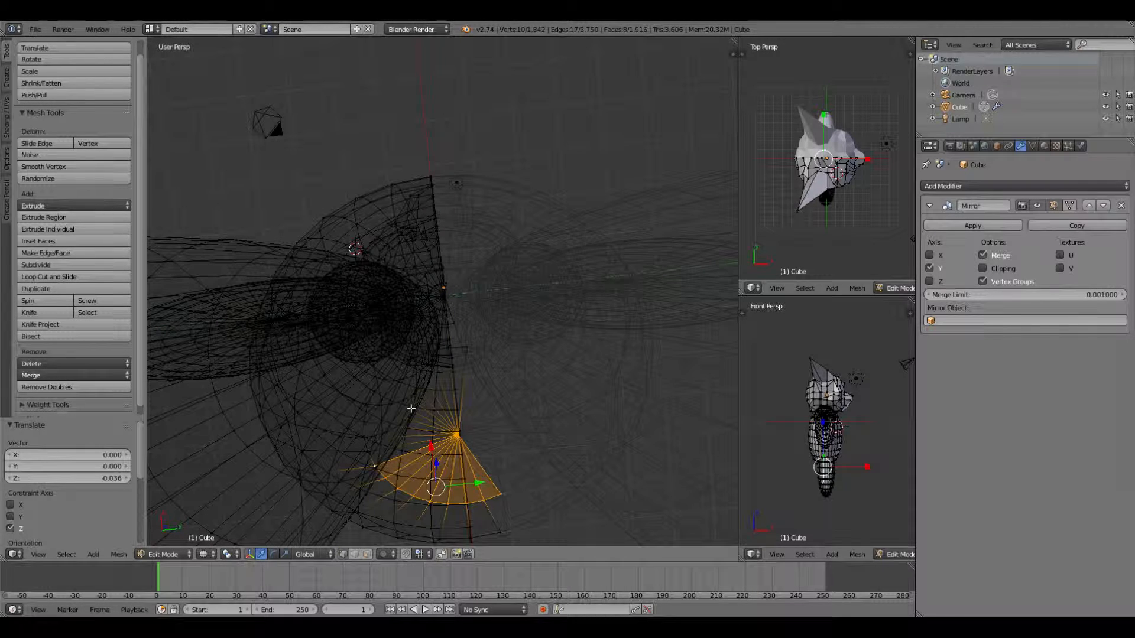
pyautogui.keyDown('shift'); pyautogui.rightClick(367, 451); pyautogui.keyUp('shift')
pyautogui.keyDown('shift'); pyautogui.rightClick(365, 438); pyautogui.keyUp('shift')
pyautogui.keyDown('shift'); pyautogui.rightClick(364, 421); pyautogui.keyUp('shift')
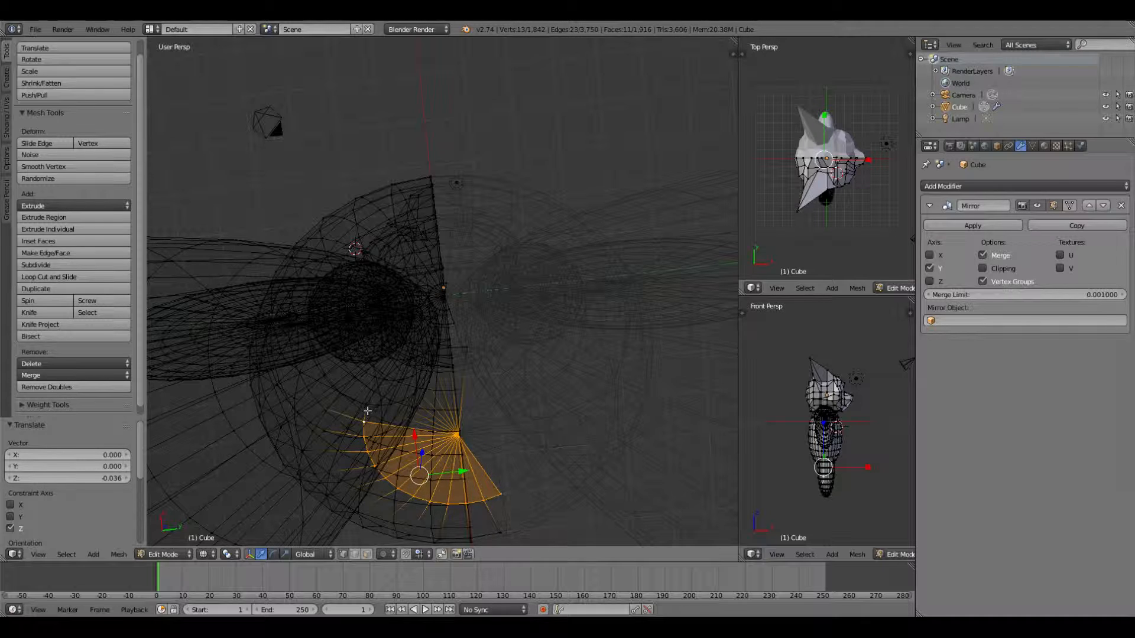
pyautogui.keyDown('shift'); pyautogui.rightClick(370, 407); pyautogui.keyUp('shift')
pyautogui.keyDown('shift'); pyautogui.rightClick(376, 393); pyautogui.keyUp('shift')
pyautogui.keyDown('shift'); pyautogui.rightClick(385, 380); pyautogui.keyUp('shift')
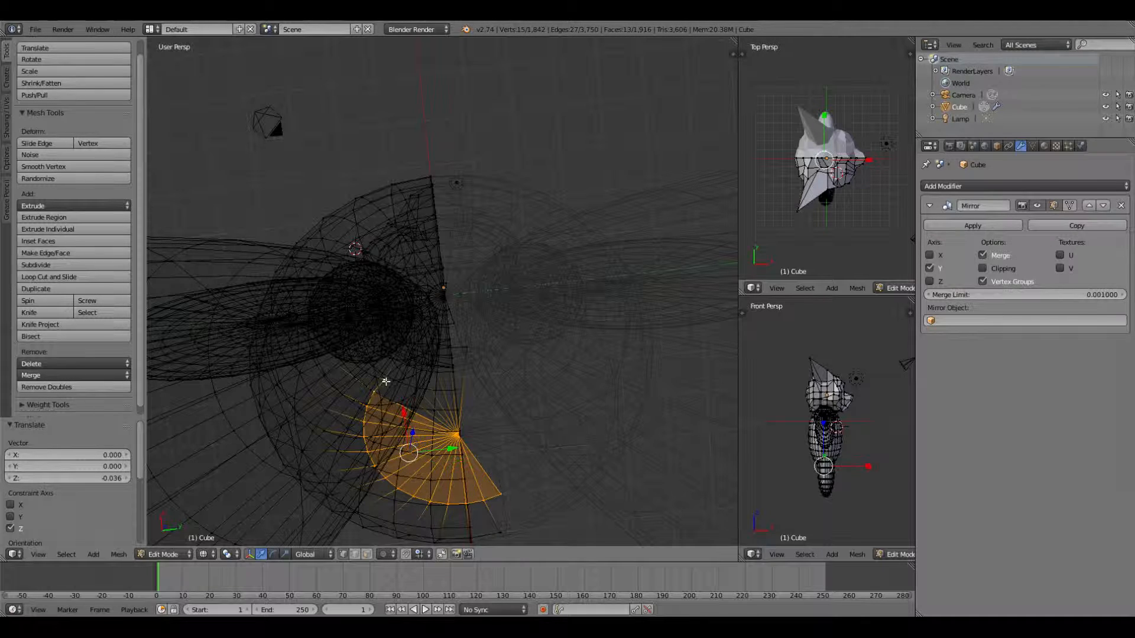
pyautogui.keyDown('shift'); pyautogui.rightClick(384, 381); pyautogui.keyUp('shift')
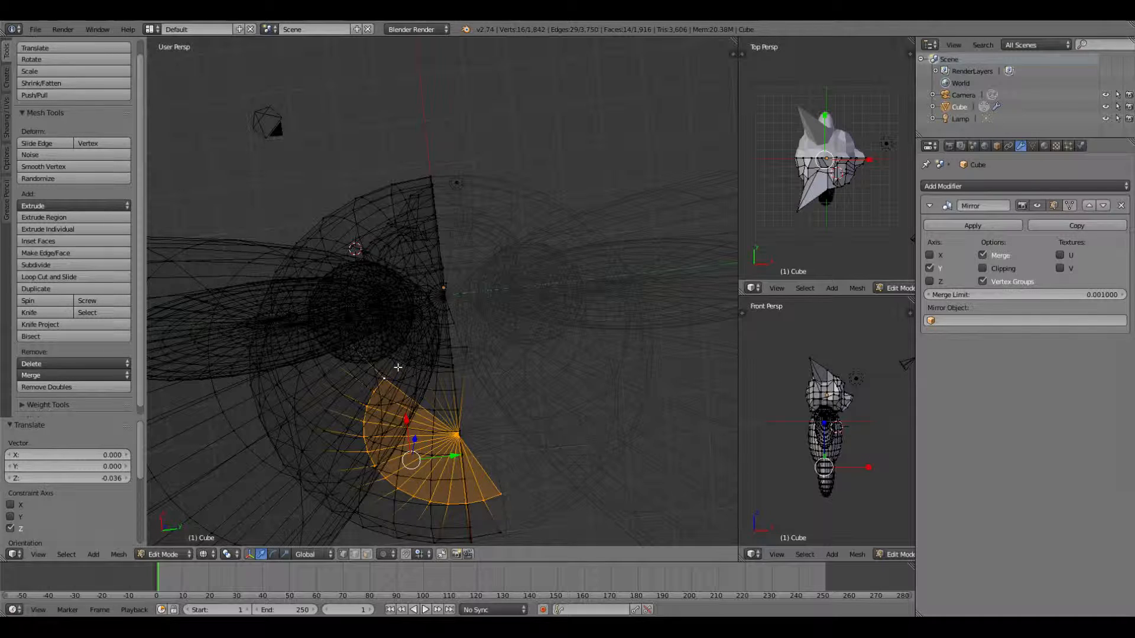
pyautogui.keyDown('shift'); pyautogui.rightClick(398, 368); pyautogui.keyUp('shift')
pyautogui.keyDown('shift'); pyautogui.rightClick(413, 361); pyautogui.keyUp('shift')
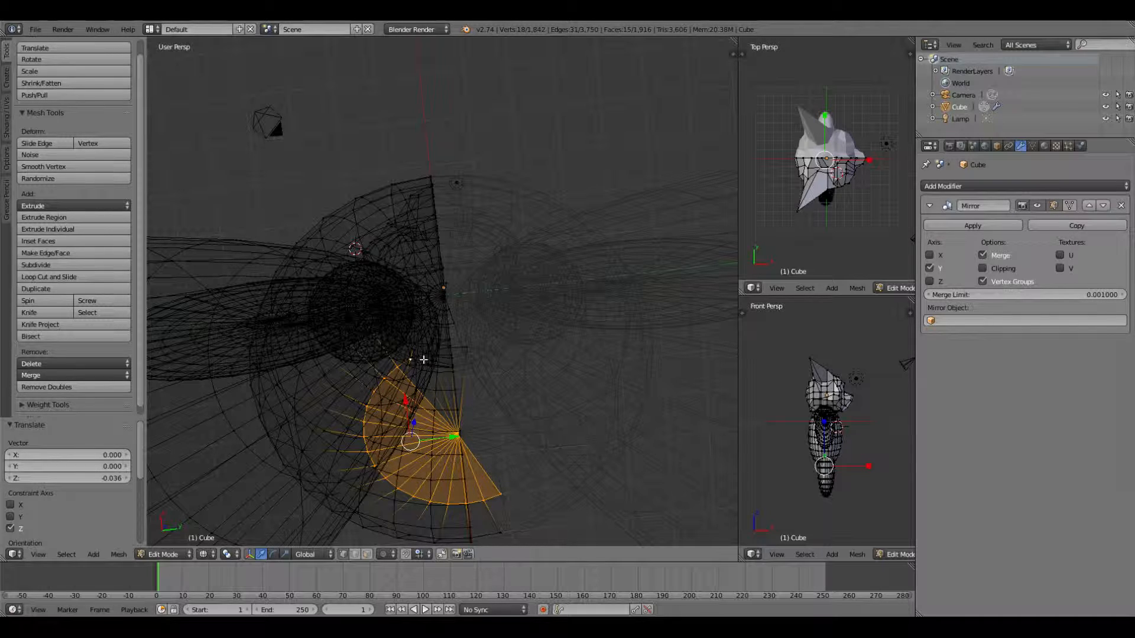
pyautogui.keyDown('shift'); pyautogui.rightClick(409, 359); pyautogui.keyUp('shift')
pyautogui.keyDown('shift'); pyautogui.rightClick(414, 359); pyautogui.keyUp('shift')
pyautogui.keyDown('shift'); pyautogui.rightClick(409, 358); pyautogui.keyUp('shift')
pyautogui.keyDown('shift'); pyautogui.rightClick(409, 359); pyautogui.keyUp('shift')
pyautogui.keyDown('shift'); pyautogui.rightClick(411, 359); pyautogui.keyUp('shift')
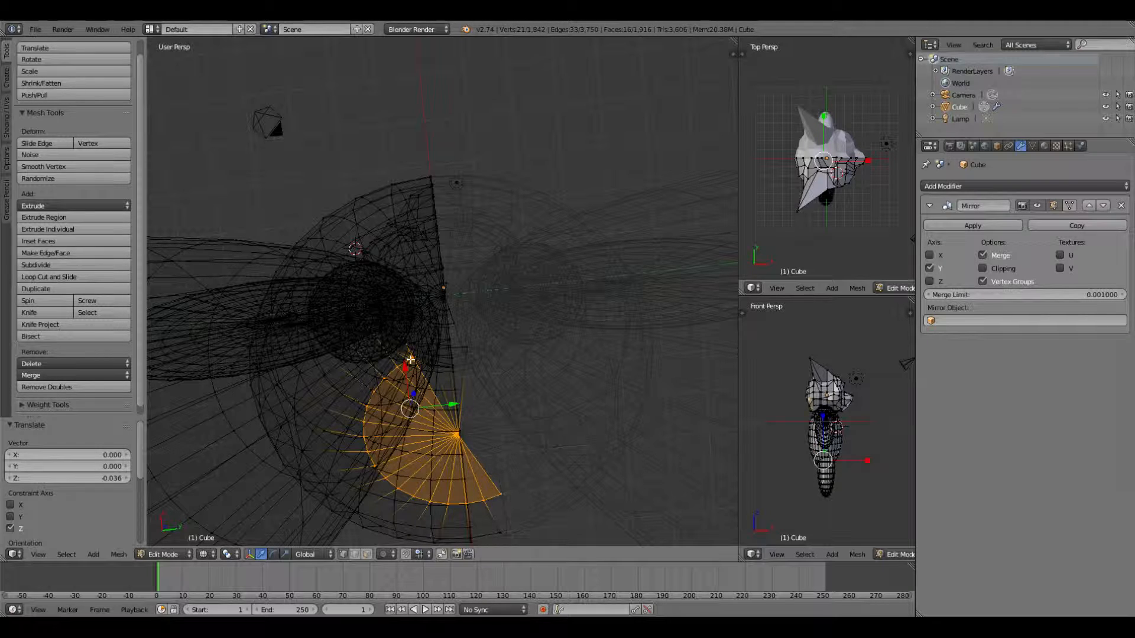
pyautogui.hotkey('ctrl', 'z')
pyautogui.hotkey('ctrl', 'z')
pyautogui.hotkey('ctrl', 'z')
pyautogui.hotkey('ctrl', 'z')
pyautogui.hotkey('ctrl', 'z')
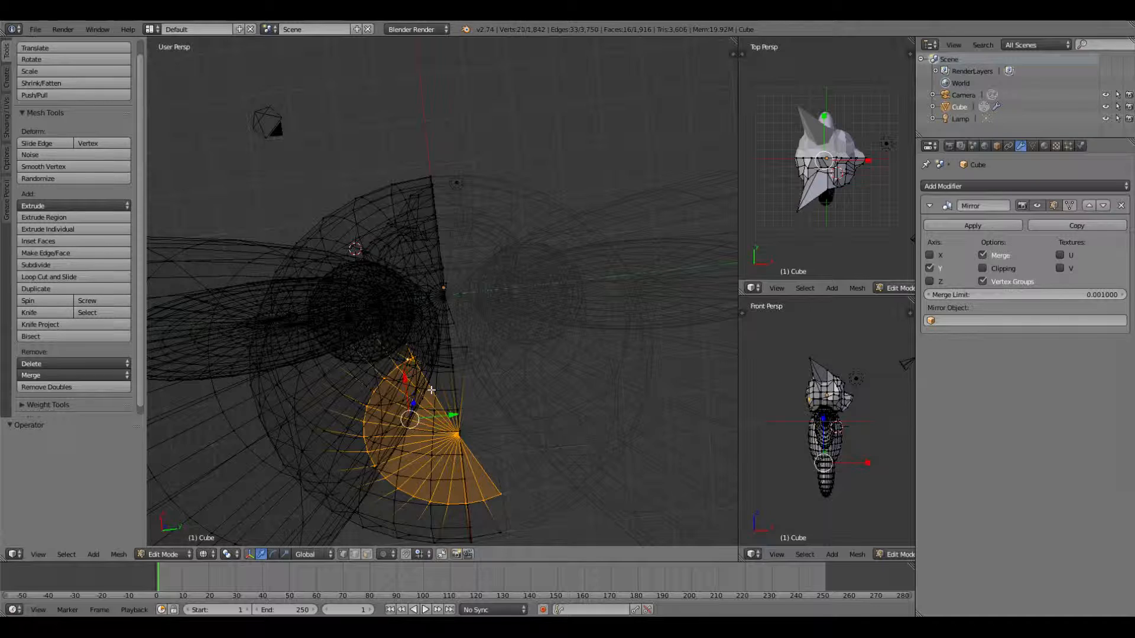
pyautogui.hotkey('ctrl', 'z')
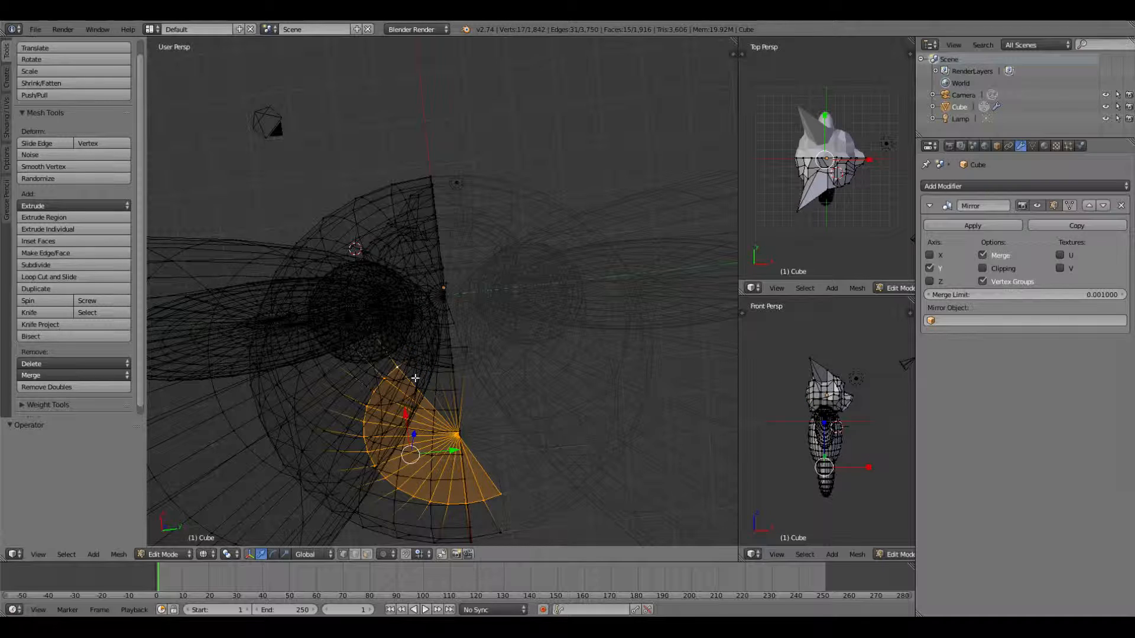
# Add the remaining front vertices of the innermost ring to the selection, through to the mirror line
pyautogui.keyDown('shift'); pyautogui.rightClick(412, 358); pyautogui.keyUp('shift')
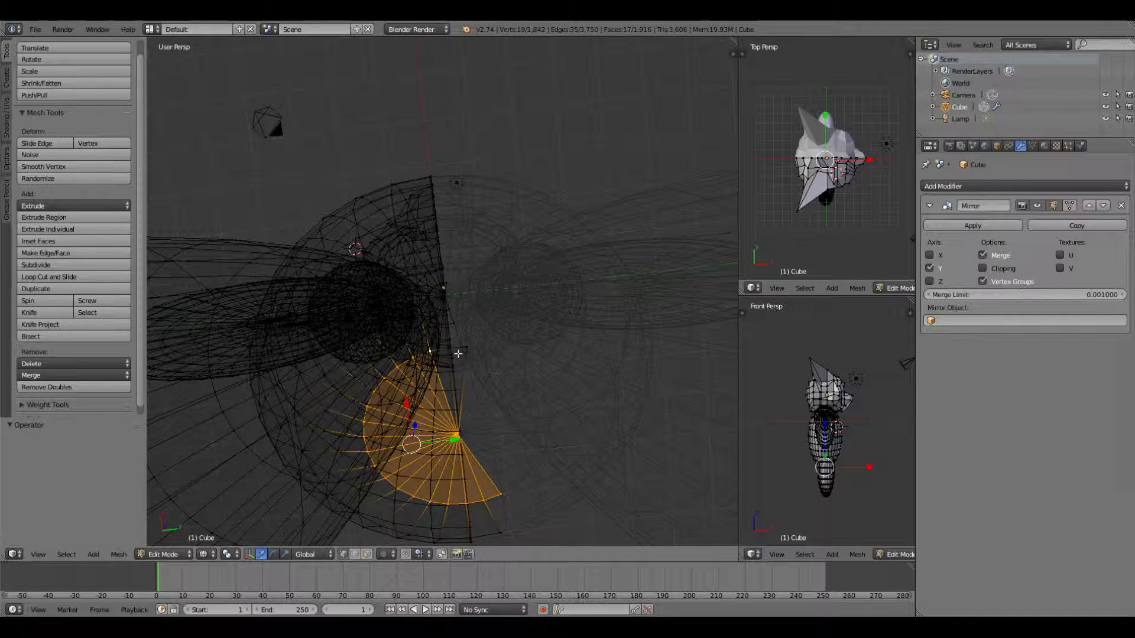
pyautogui.keyDown('shift'); pyautogui.rightClick(447, 349); pyautogui.keyUp('shift')
pyautogui.keyDown('shift'); pyautogui.rightClick(448, 349); pyautogui.keyUp('shift')
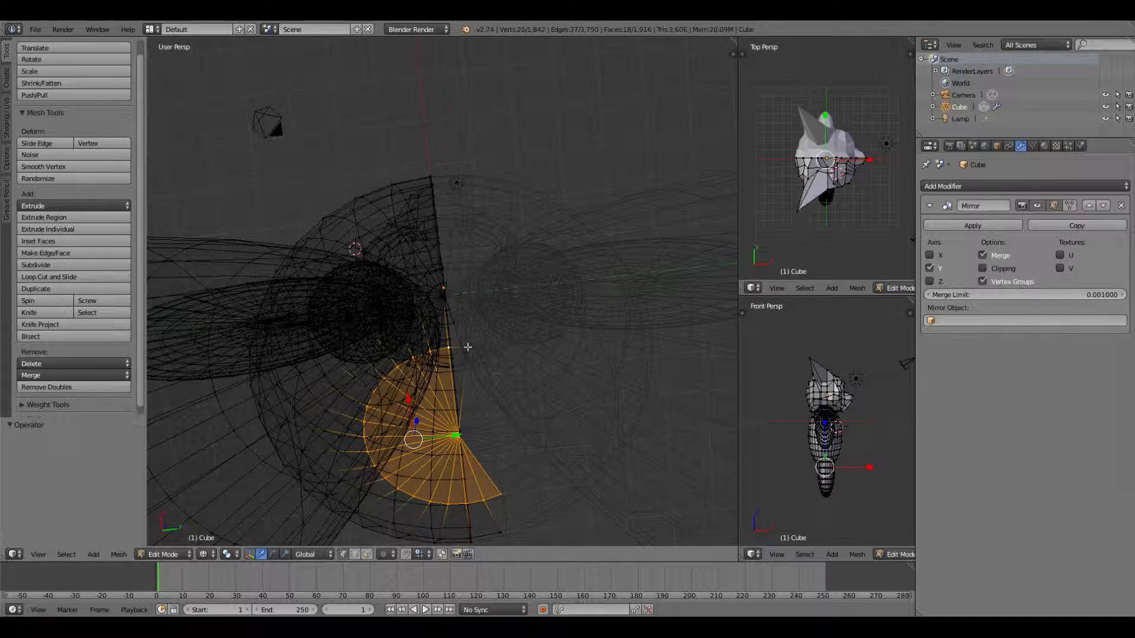
pyautogui.keyDown('shift'); pyautogui.rightClick(467, 347); pyautogui.keyUp('shift')
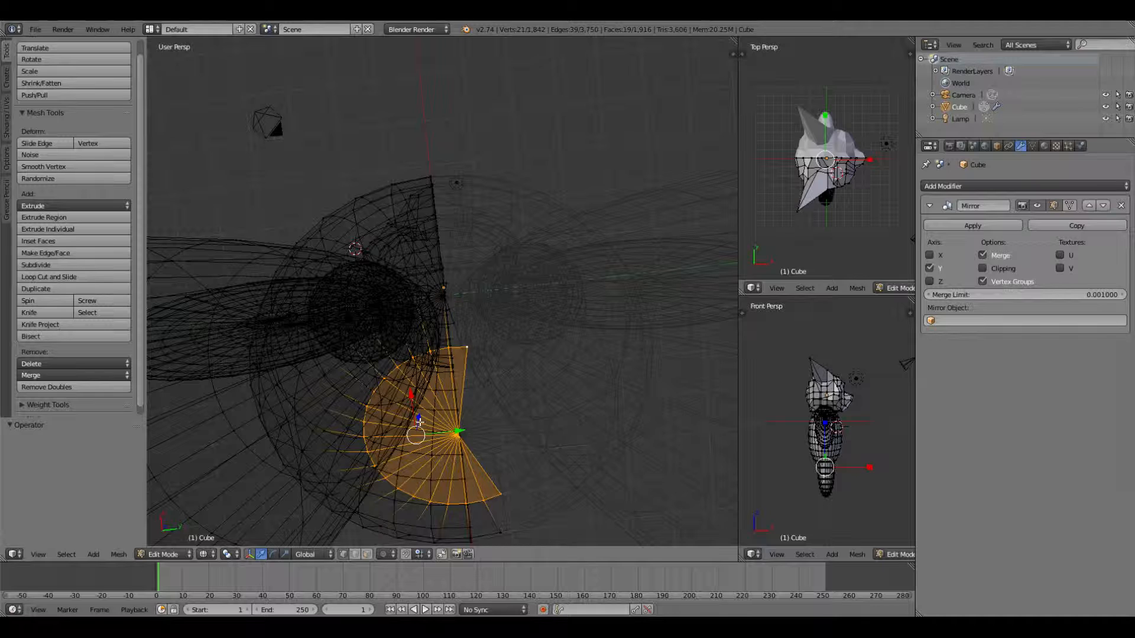
# Move the selected pole and innermost ring along the Z axis by about -0.012 and another 0.264
pyautogui.moveTo(418, 419); pyautogui.dragTo(420, 409)
pyautogui.moveTo(494, 456); pyautogui.dragTo(492, 86, button='middle')
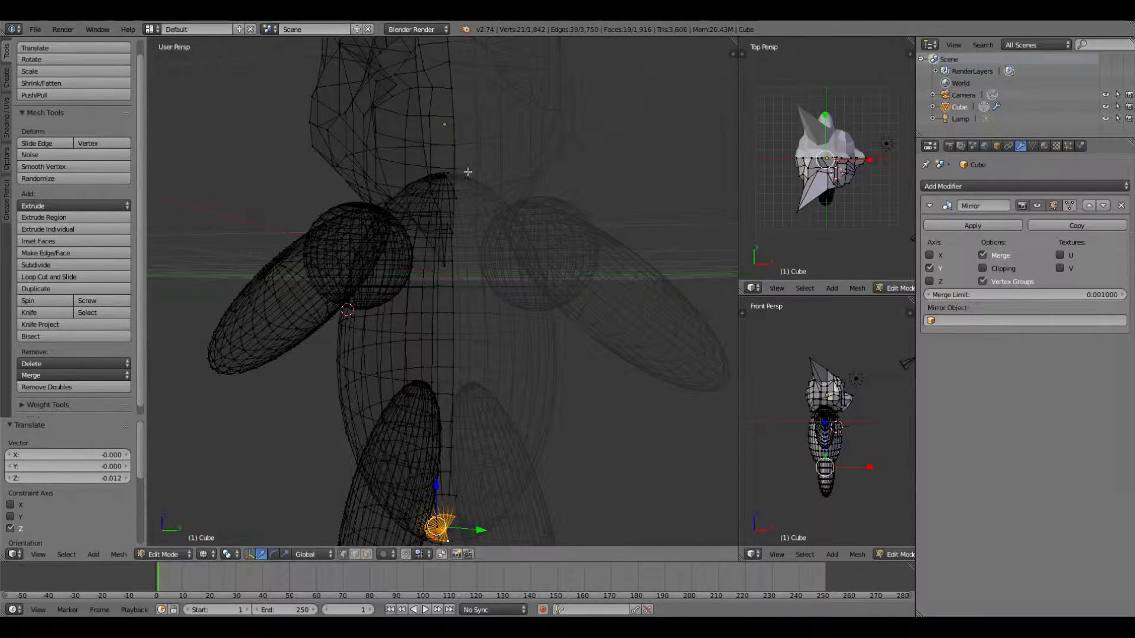
pyautogui.scroll(-4, 426, 295)
pyautogui.moveTo(394, 415); pyautogui.dragTo(408, 372, button='middle')
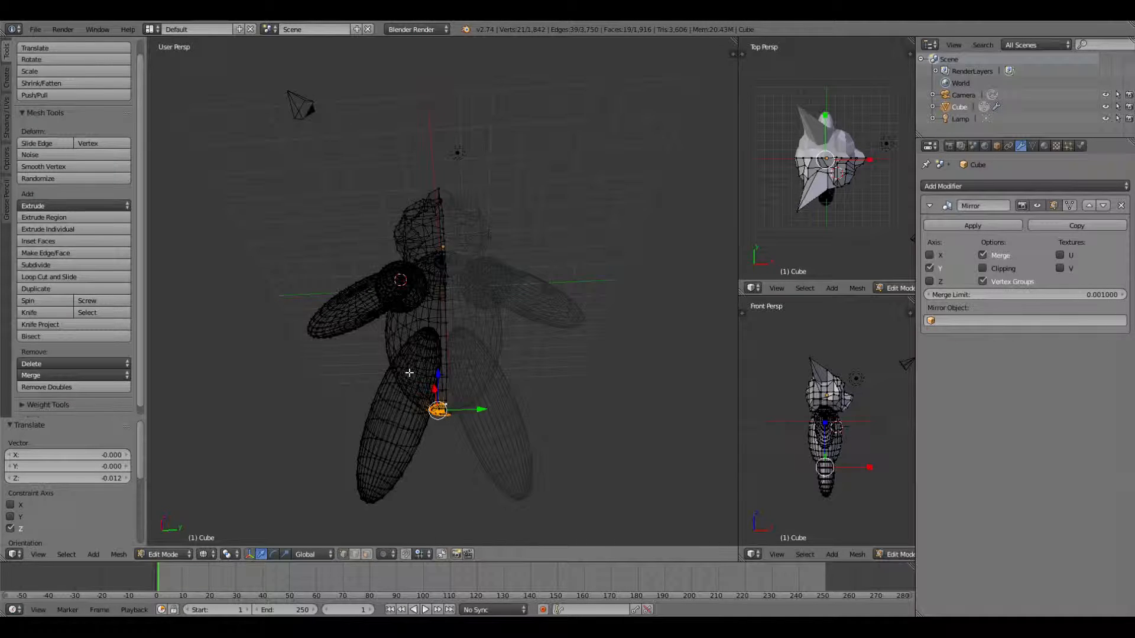
pyautogui.press('g')
pyautogui.press('z')
pyautogui.click(440, 371)
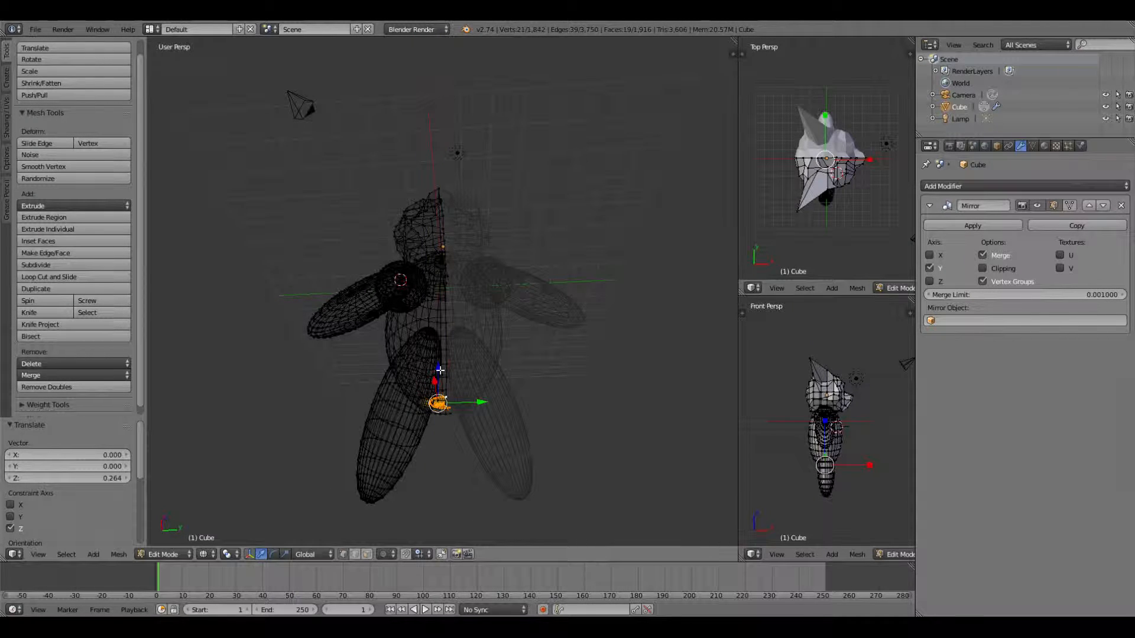
# Make a new selection of the second ring above the bottom pole, from the front centre line around the outer side
pyautogui.moveTo(458, 360)
pyautogui.mouseDown(button='middle')
pyautogui.moveTo(488, 365)
pyautogui.moveTo(450, 374)
pyautogui.moveTo(456, 355)
pyautogui.moveTo(452, 364)
pyautogui.mouseUp(button='middle')
pyautogui.rightClick(443, 379)
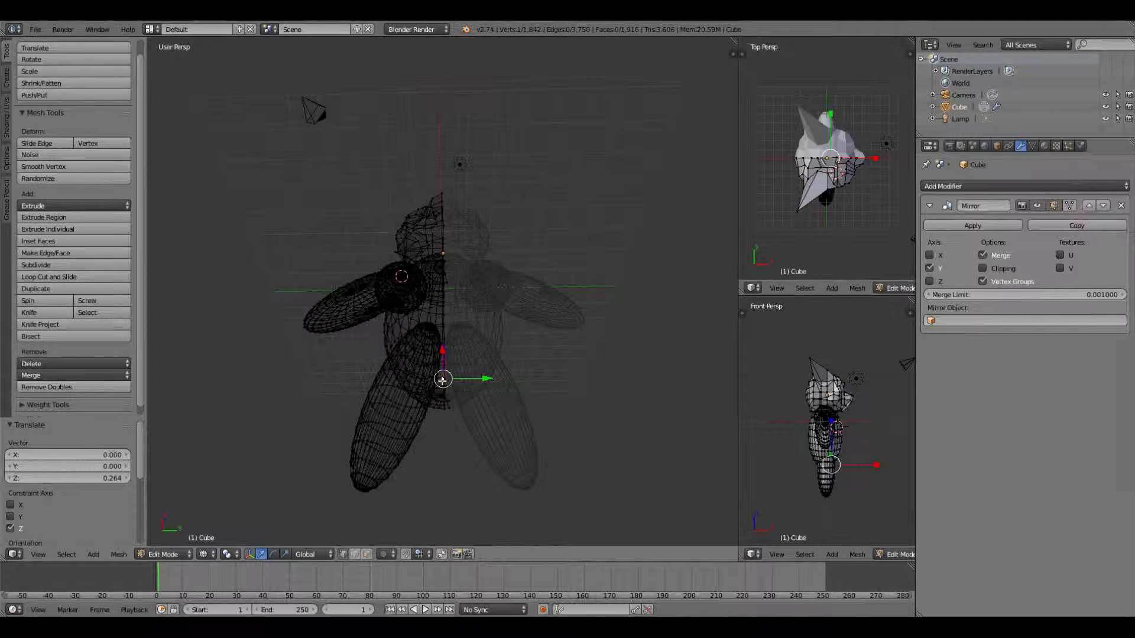
pyautogui.scroll(2, 449, 356)
pyautogui.moveTo(447, 354); pyautogui.dragTo(453, 335, button='middle')
pyautogui.scroll(2, 449, 335)
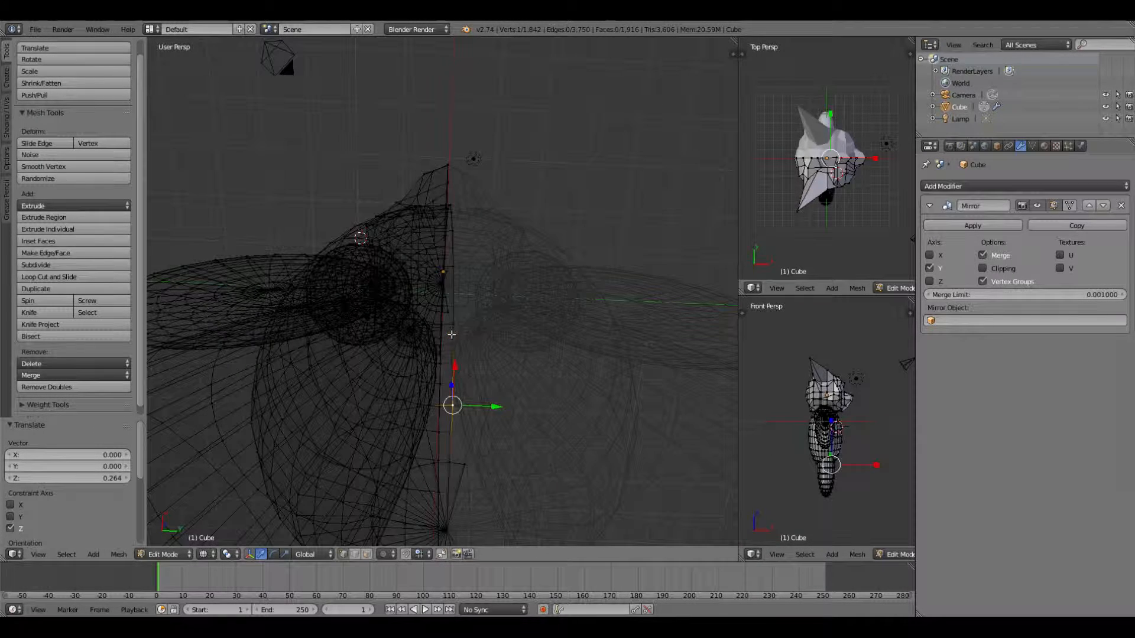
pyautogui.keyDown('shift'); pyautogui.rightClick(420, 408); pyautogui.keyUp('shift')
pyautogui.keyDown('shift'); pyautogui.rightClick(391, 414); pyautogui.keyUp('shift')
pyautogui.keyDown('shift'); pyautogui.rightClick(365, 424); pyautogui.keyUp('shift')
pyautogui.keyDown('shift'); pyautogui.rightClick(339, 436); pyautogui.keyUp('shift')
pyautogui.keyDown('shift'); pyautogui.rightClick(319, 454); pyautogui.keyUp('shift')
pyautogui.keyDown('shift'); pyautogui.rightClick(305, 475); pyautogui.keyUp('shift')
pyautogui.keyDown('shift'); pyautogui.rightClick(300, 494); pyautogui.keyUp('shift')
pyautogui.keyDown('shift'); pyautogui.rightClick(296, 517); pyautogui.keyUp('shift')
pyautogui.keyDown('shift'); pyautogui.rightClick(300, 535); pyautogui.keyUp('shift')
pyautogui.moveTo(293, 514); pyautogui.dragTo(285, 483, button='middle')
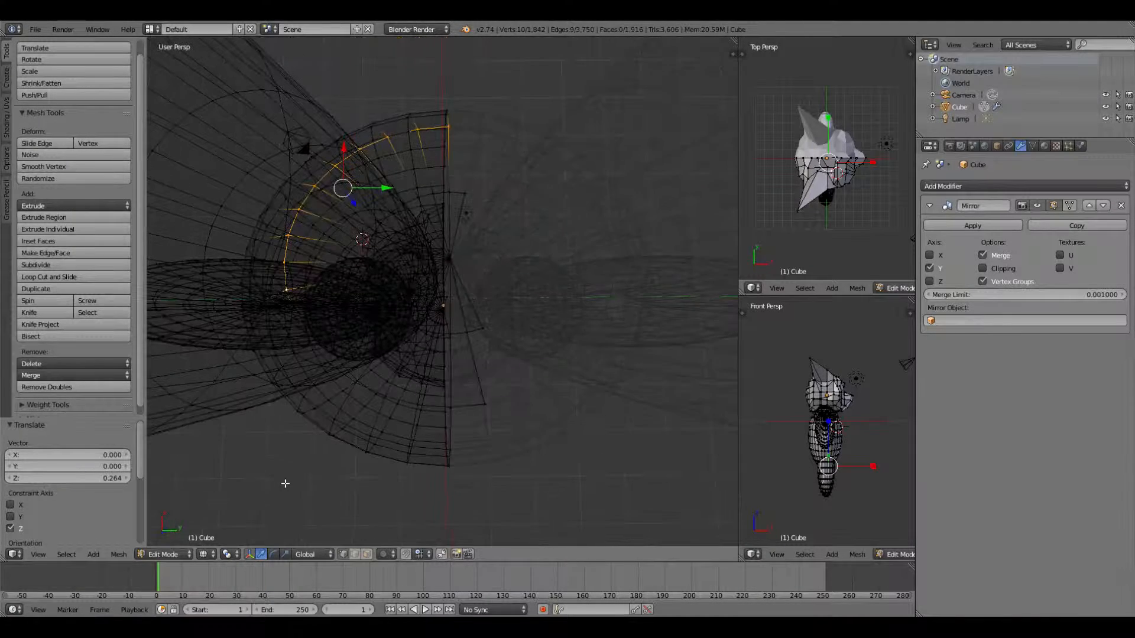
# Extend the second ring selection around the back of the body to its last vertex past the mirror line
pyautogui.keyDown('shift'); pyautogui.rightClick(295, 316); pyautogui.keyUp('shift')
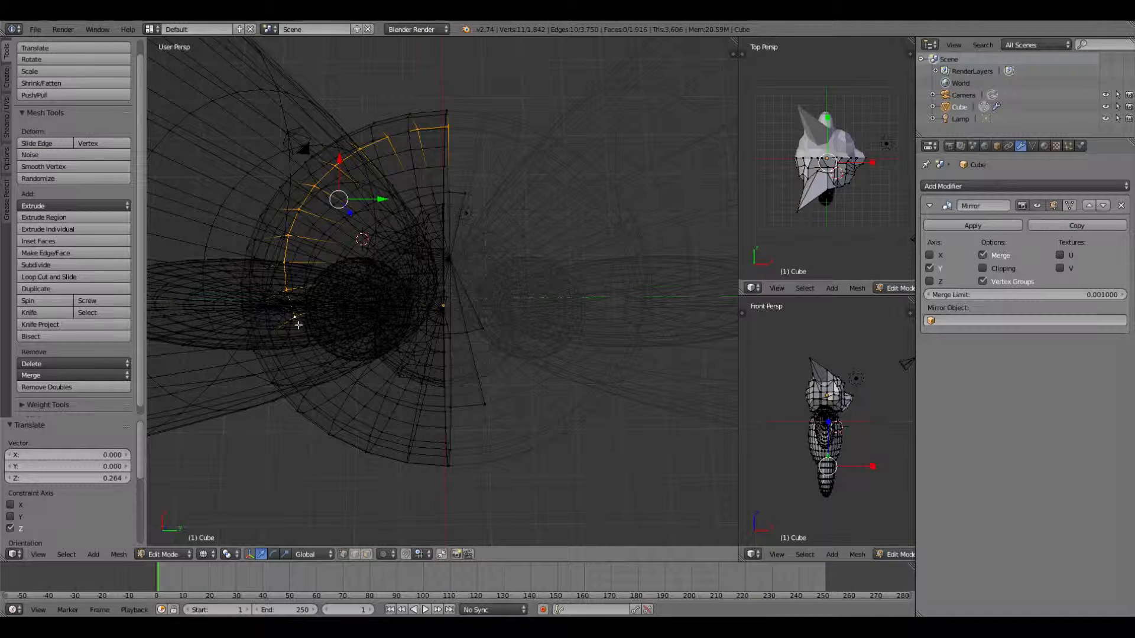
pyautogui.keyDown('shift'); pyautogui.rightClick(309, 341); pyautogui.keyUp('shift')
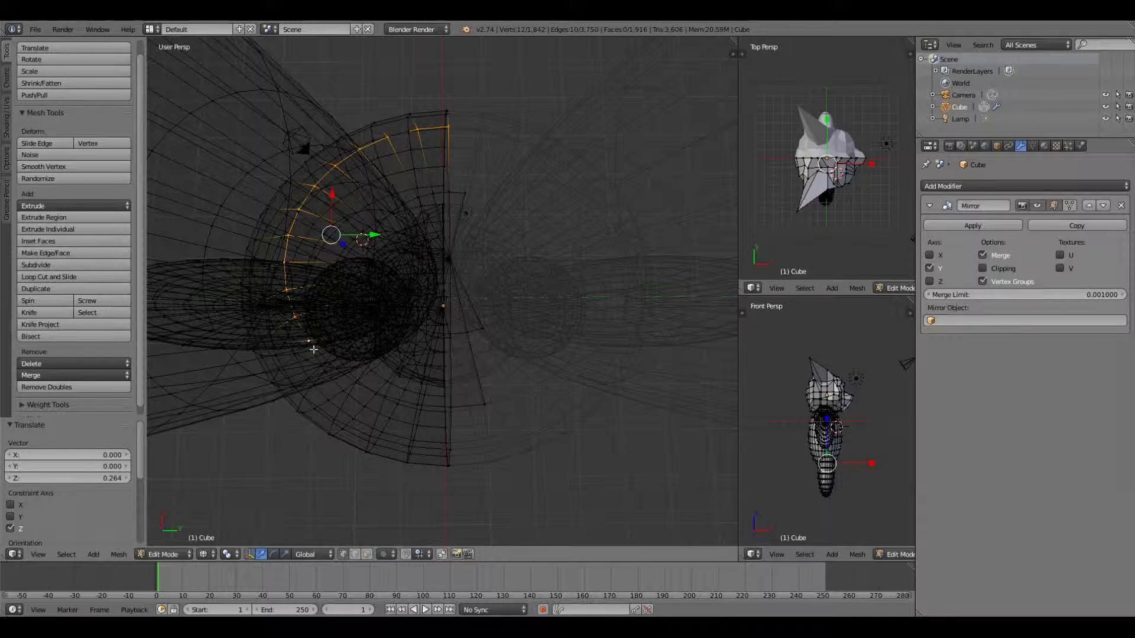
pyautogui.keyDown('shift'); pyautogui.rightClick(312, 352); pyautogui.keyUp('shift')
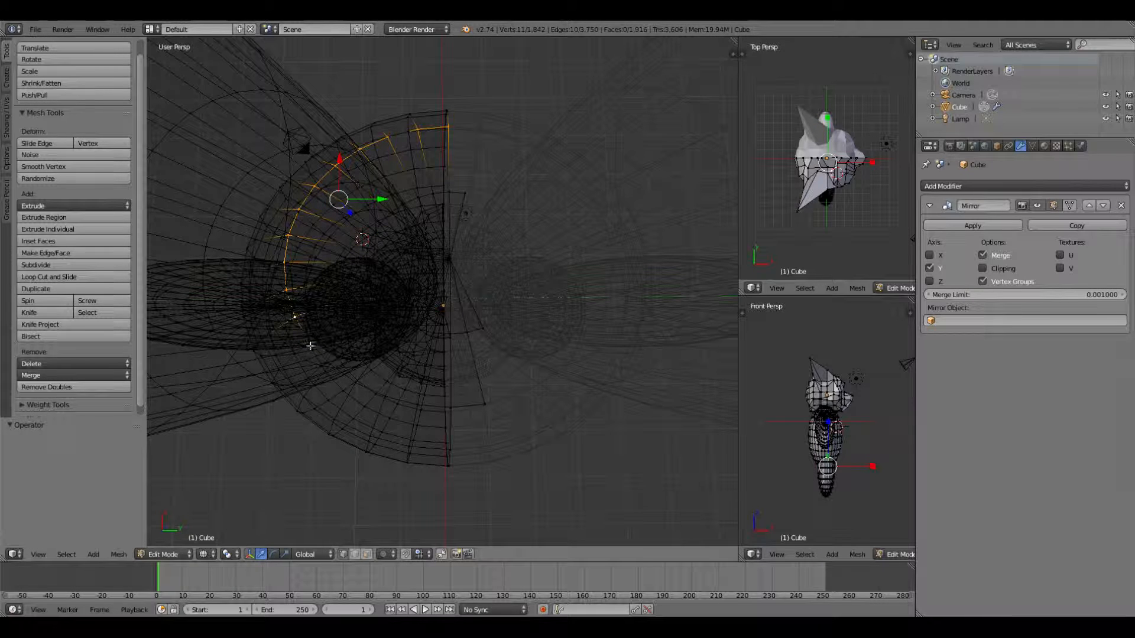
pyautogui.keyDown('shift'); pyautogui.rightClick(313, 343); pyautogui.keyUp('shift')
pyautogui.keyDown('shift'); pyautogui.rightClick(331, 363); pyautogui.keyUp('shift')
pyautogui.keyDown('shift'); pyautogui.rightClick(353, 382); pyautogui.keyUp('shift')
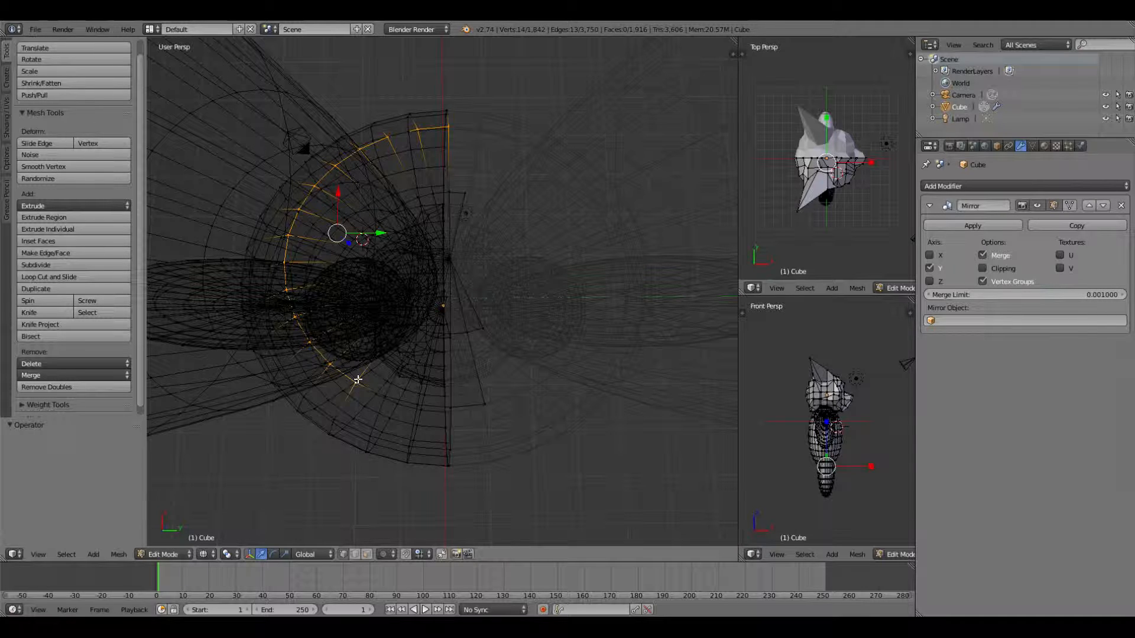
pyautogui.keyDown('shift'); pyautogui.rightClick(384, 395); pyautogui.keyUp('shift')
pyautogui.keyDown('shift'); pyautogui.rightClick(416, 403); pyautogui.keyUp('shift')
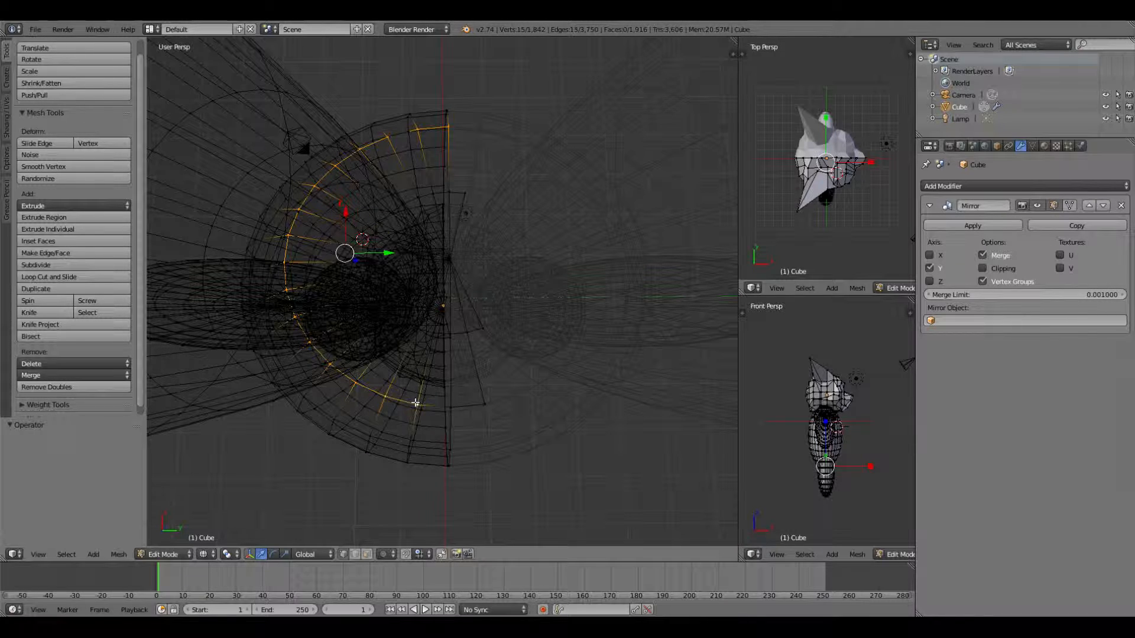
pyautogui.keyDown('shift'); pyautogui.rightClick(449, 407); pyautogui.keyUp('shift')
pyautogui.keyDown('ctrl'); pyautogui.click(484, 405); pyautogui.keyUp('ctrl')
# Raise the selected second ring along the Z axis by about 0.116
pyautogui.moveTo(382, 277); pyautogui.dragTo(391, 413, button='middle')
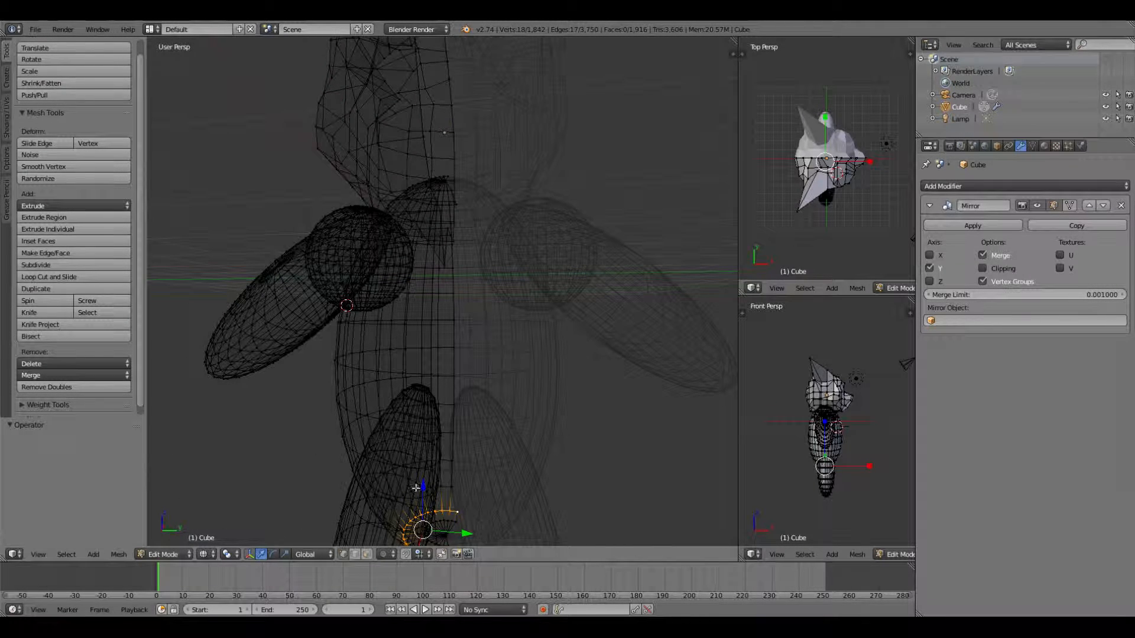
pyautogui.press('g')
pyautogui.press('z')
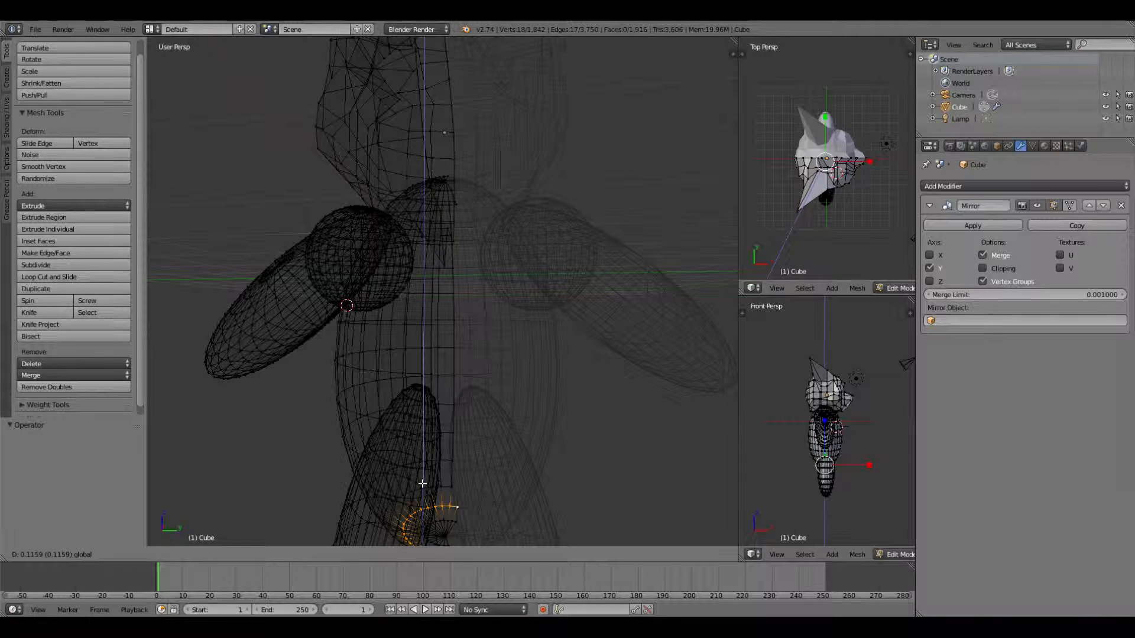
pyautogui.click(423, 484)
# Switch the main viewport from wireframe to solid shading and change to Object Mode to inspect the whole character
pyautogui.moveTo(300, 463); pyautogui.dragTo(299, 359, button='middle')
pyautogui.scroll(-3, 264, 408)
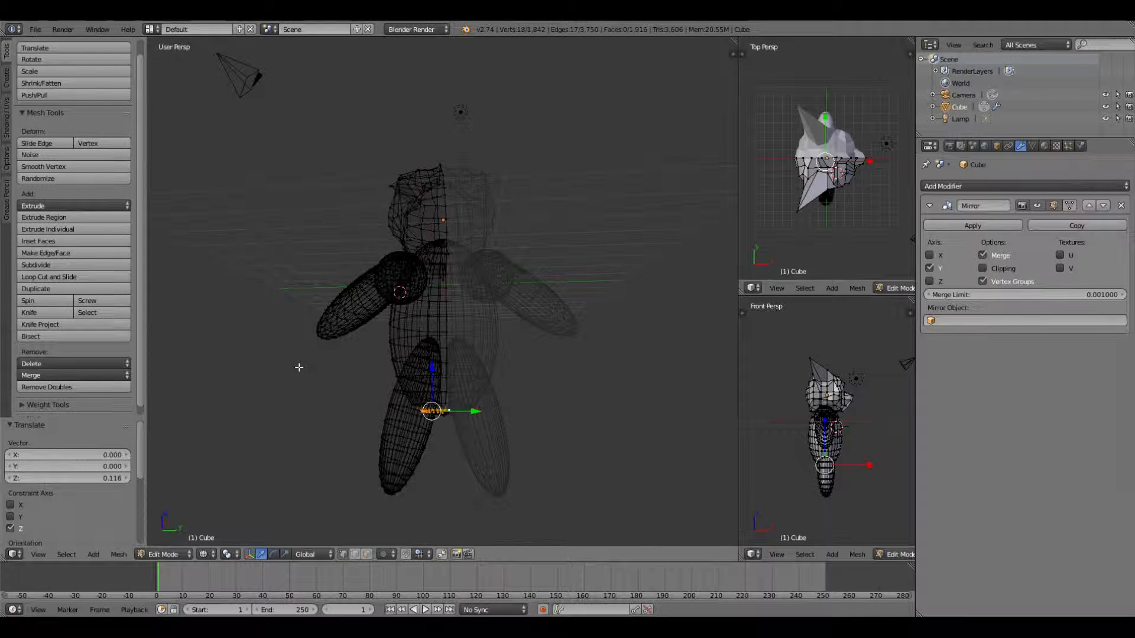
pyautogui.moveTo(310, 392); pyautogui.dragTo(329, 375, button='middle')
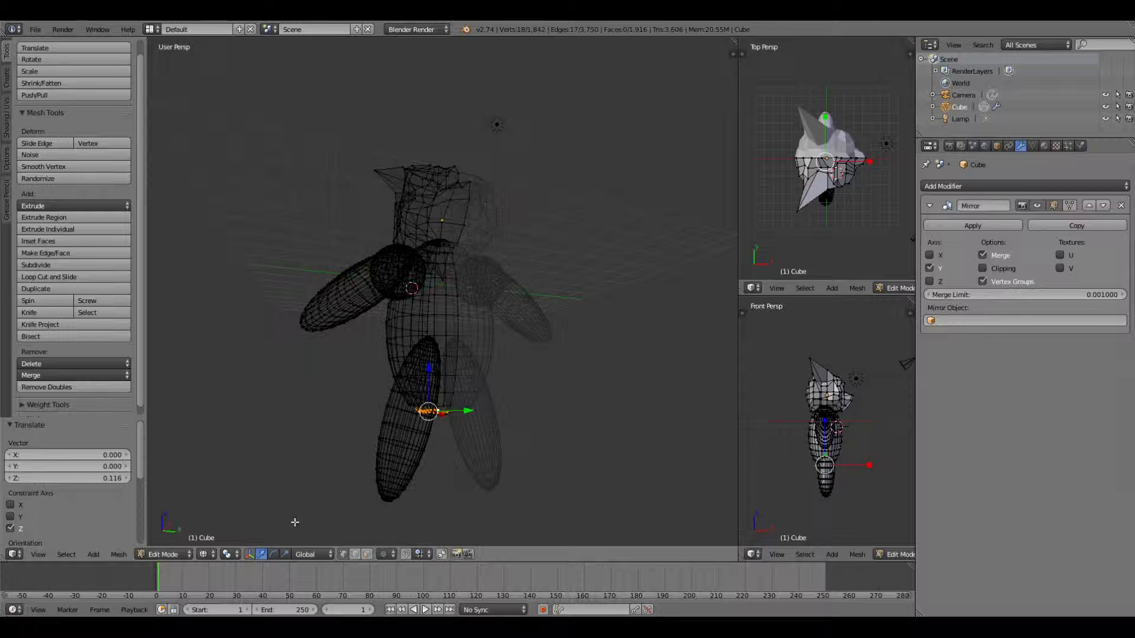
pyautogui.click(235, 554)
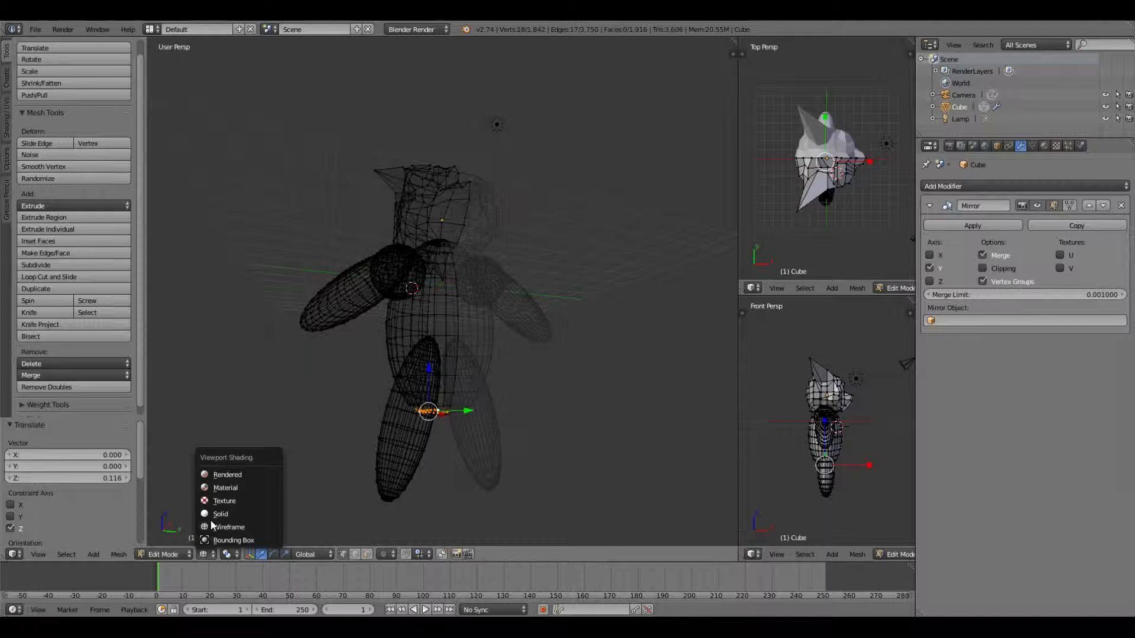
pyautogui.click(214, 514)
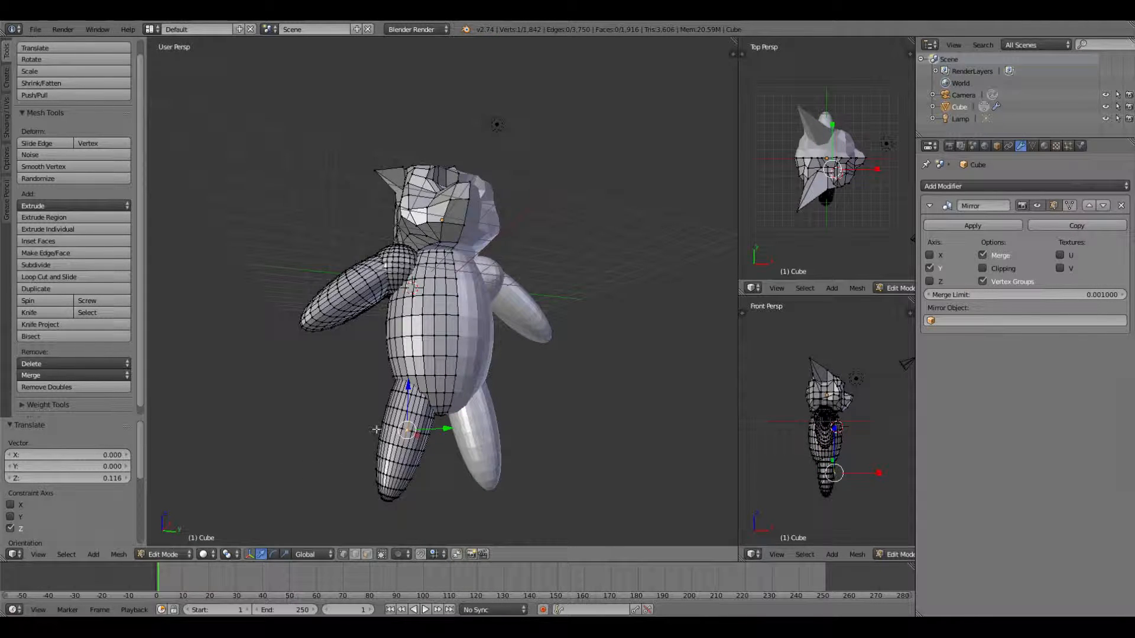
pyautogui.click(181, 554)
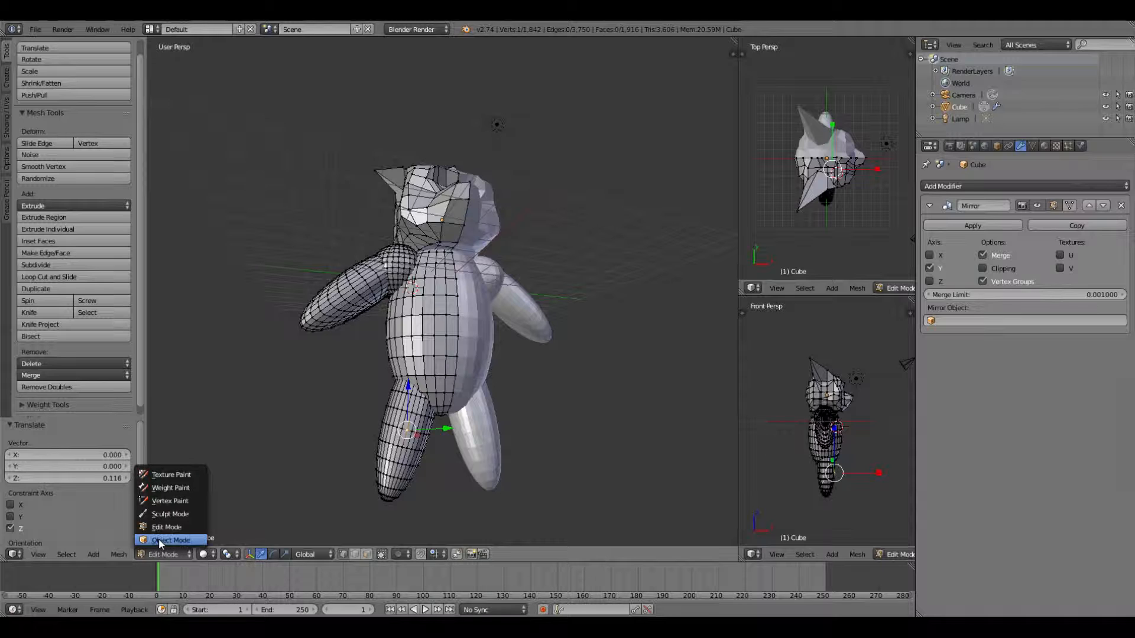
pyautogui.click(158, 538)
pyautogui.moveTo(400, 446); pyautogui.dragTo(294, 303, button='middle')
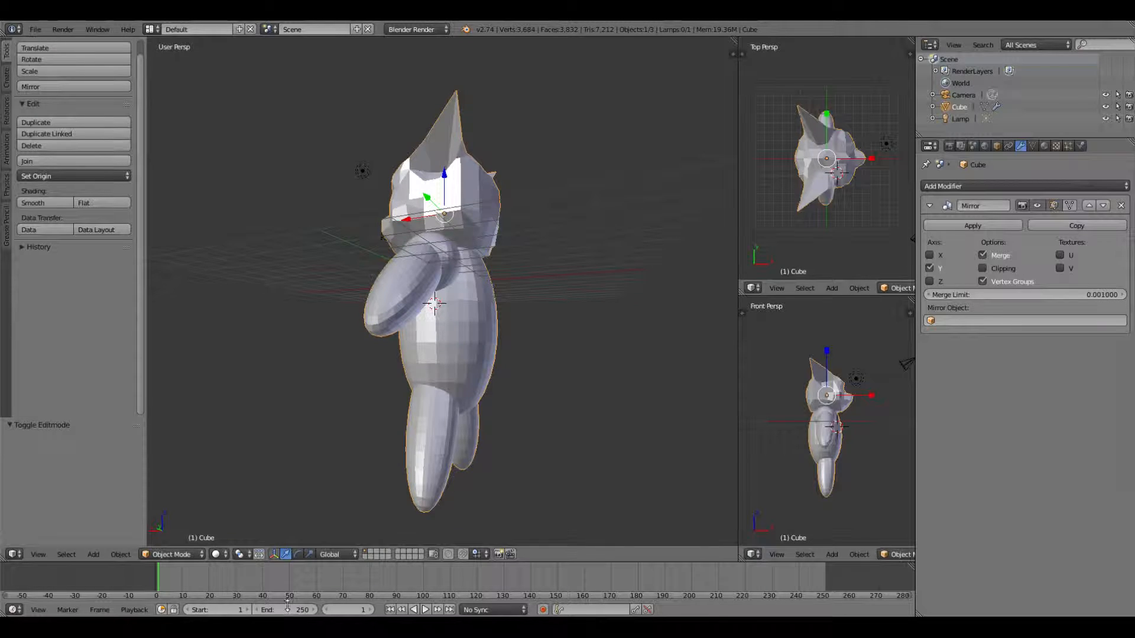
# Return to Edit Mode and move the centre vertex at the lower back of the head 0.733 along the X axis
pyautogui.click(178, 555)
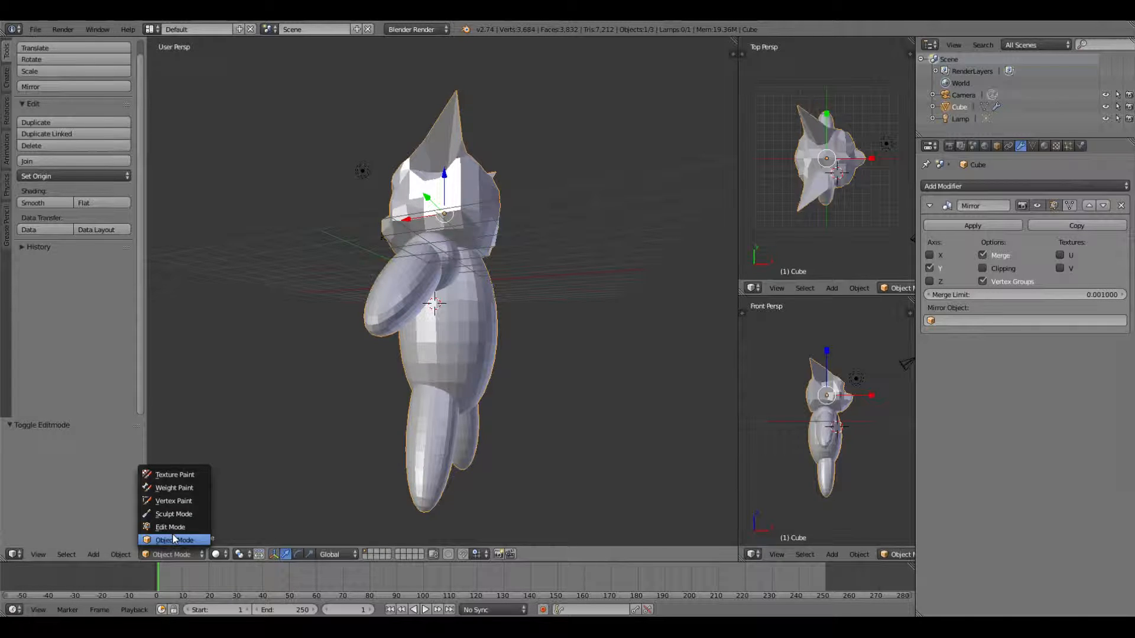
pyautogui.click(171, 526)
pyautogui.moveTo(557, 263); pyautogui.dragTo(523, 292, button='middle')
pyautogui.scroll(4, 662, 295)
pyautogui.moveTo(662, 295); pyautogui.dragTo(620, 229, button='middle')
pyautogui.rightClick(470, 169)
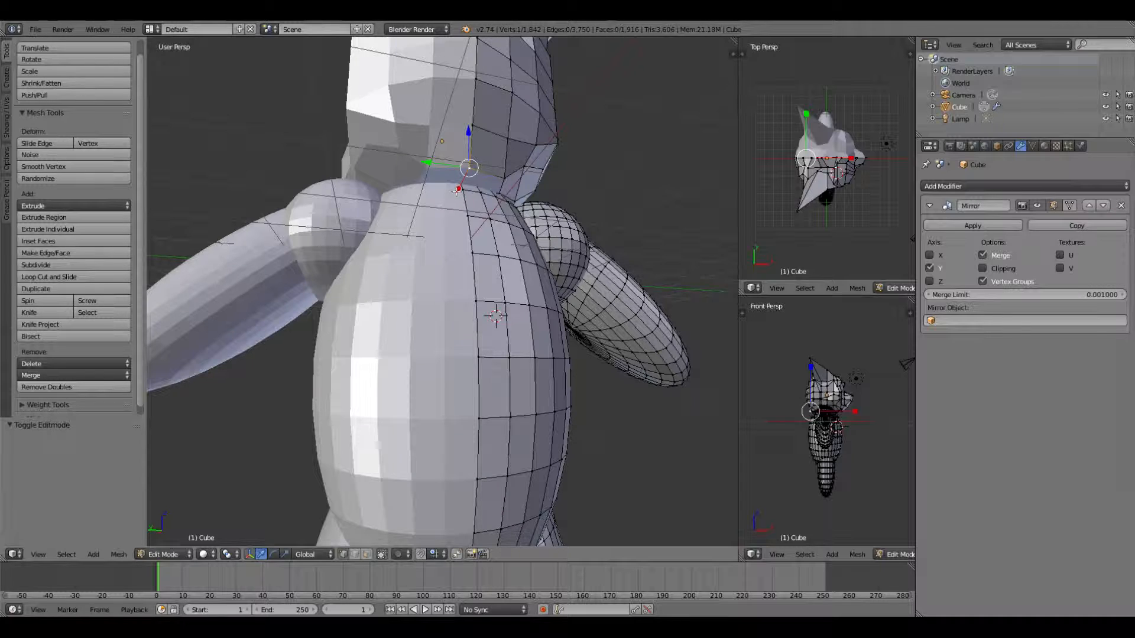
pyautogui.moveTo(459, 191); pyautogui.dragTo(424, 183)
pyautogui.rightClick(428, 170)
pyautogui.rightClick(428, 166)
pyautogui.rightClick(429, 168)
pyautogui.moveTo(428, 177); pyautogui.dragTo(525, 192, button='middle')
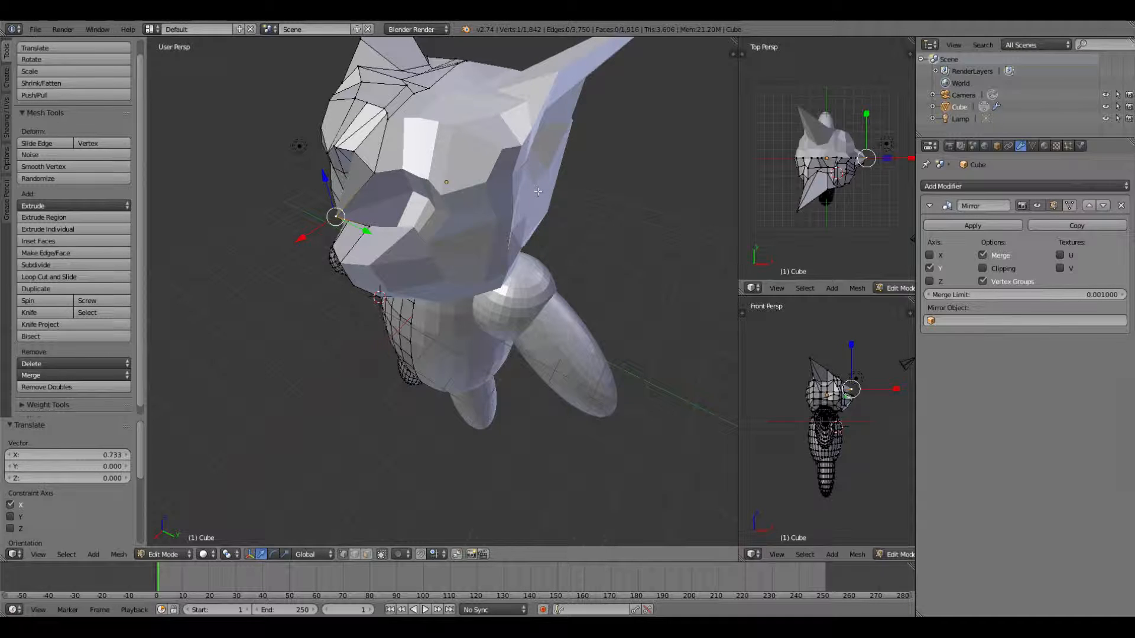
pyautogui.hotkey('ctrl', 'z')
pyautogui.hotkey('ctrl', 'shift', 'z')
pyautogui.hotkey('ctrl', 'z')
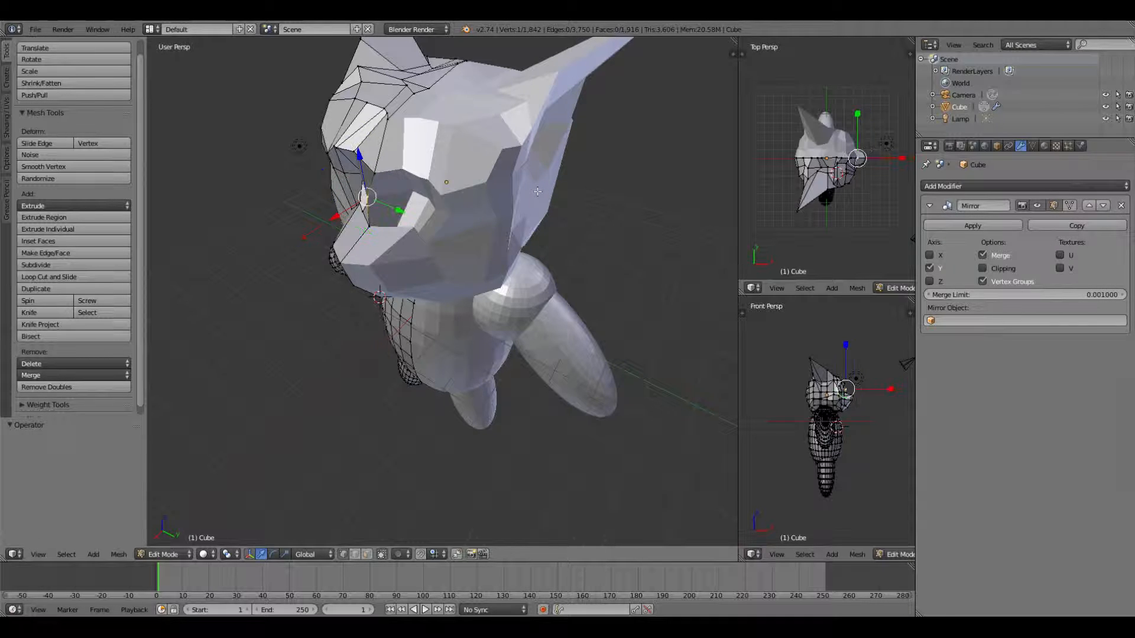
pyautogui.moveTo(544, 192); pyautogui.dragTo(345, 107, button='middle')
pyautogui.hotkey('ctrl', 'z')
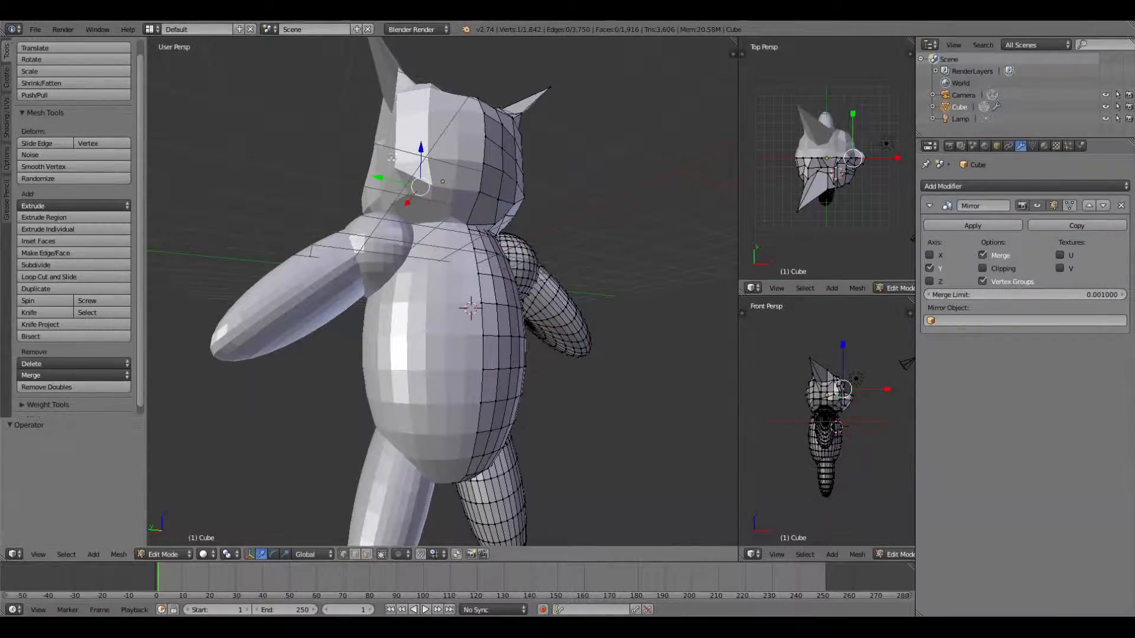
# Move the lower back rim vertex of the head, just beside the centre line, 0.484 along the X axis
pyautogui.rightClick(490, 224)
pyautogui.moveTo(588, 223); pyautogui.dragTo(727, 109, button='middle')
pyautogui.scroll(5, 474, 271)
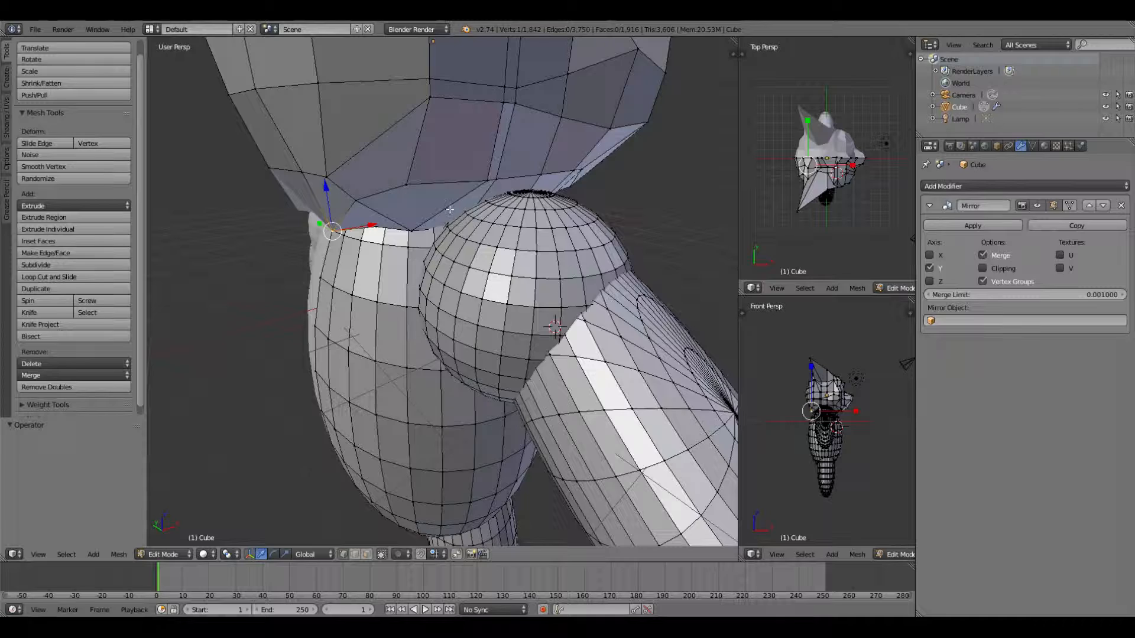
pyautogui.moveTo(486, 184); pyautogui.dragTo(494, 167, button='middle')
pyautogui.moveTo(391, 148); pyautogui.dragTo(449, 176)
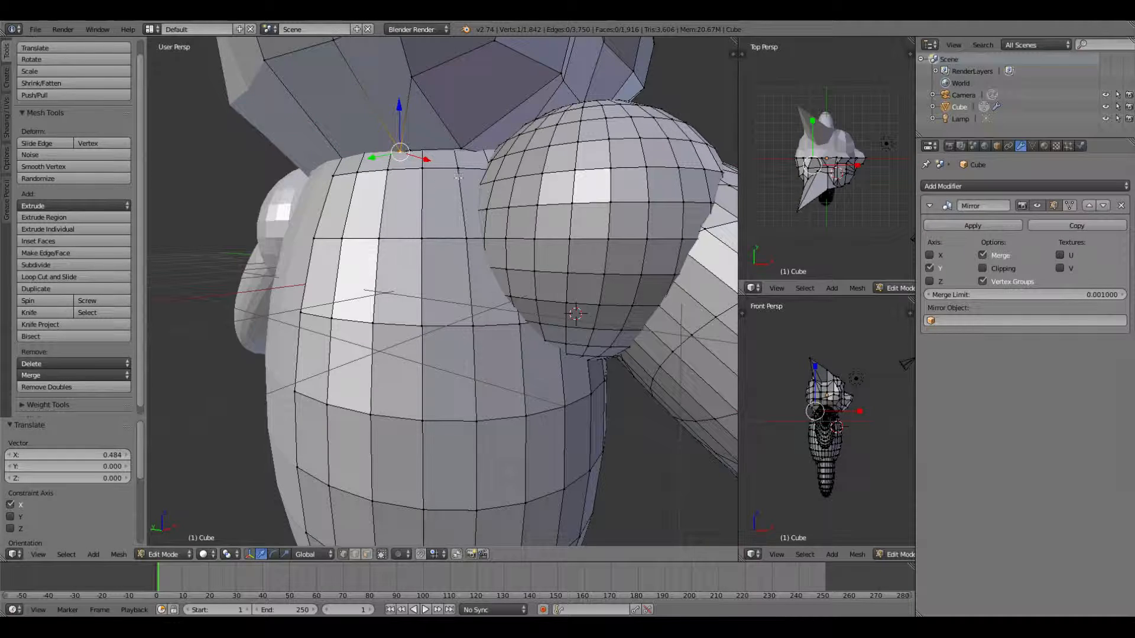
# Move the next rim vertex toward the shoulder 0.196 along the X axis, and the previous rim vertex another 0.081
pyautogui.rightClick(460, 147)
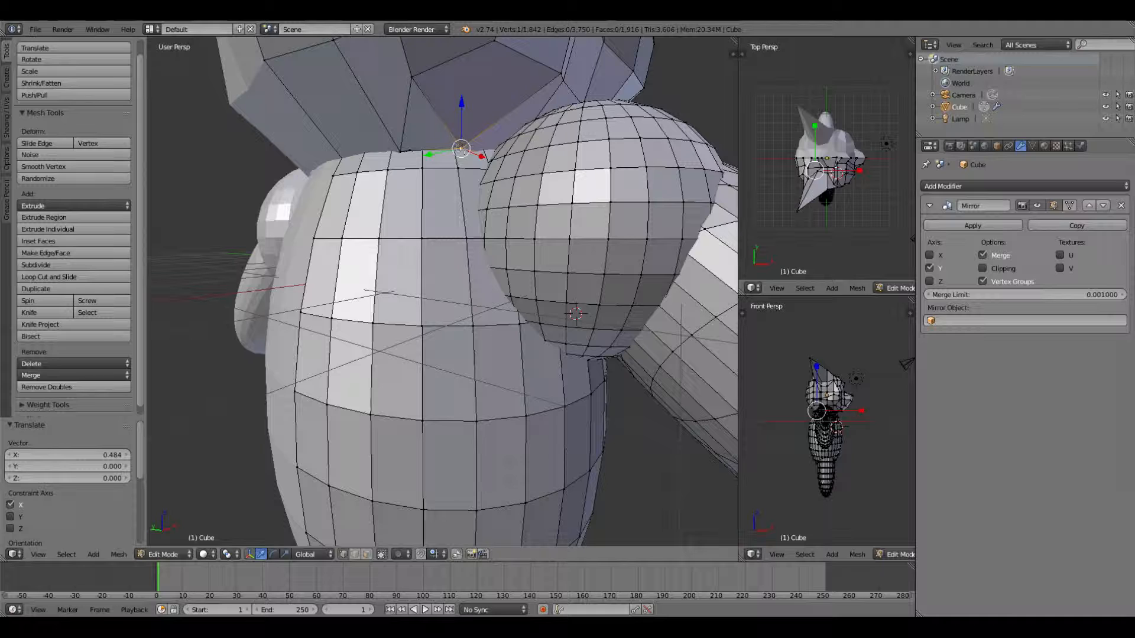
pyautogui.moveTo(482, 157); pyautogui.dragTo(491, 166)
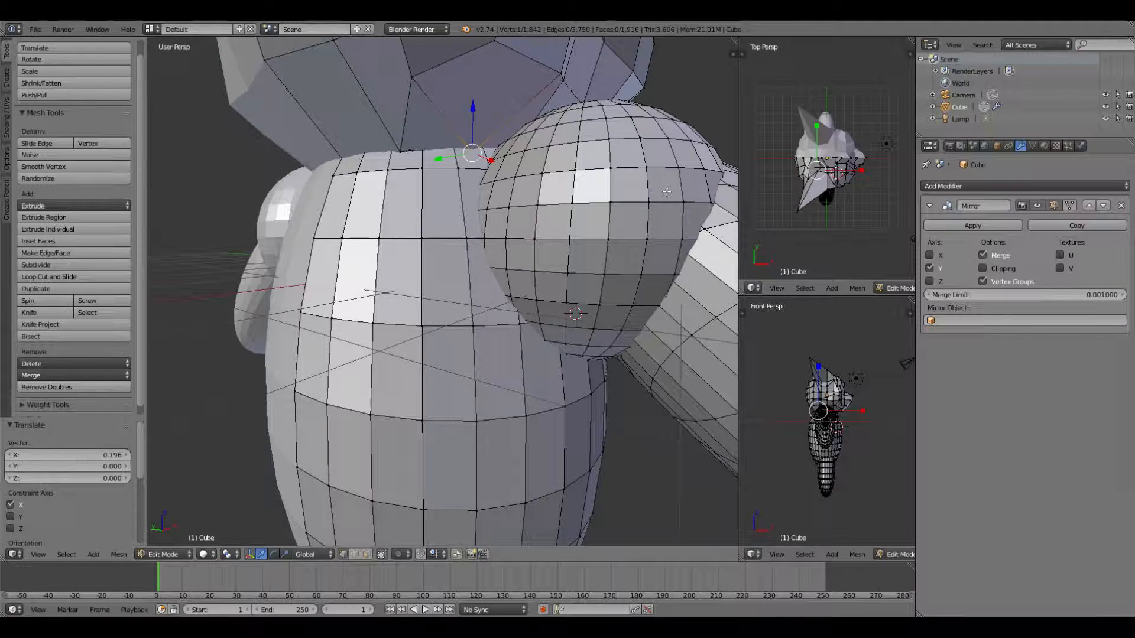
pyautogui.rightClick(399, 151)
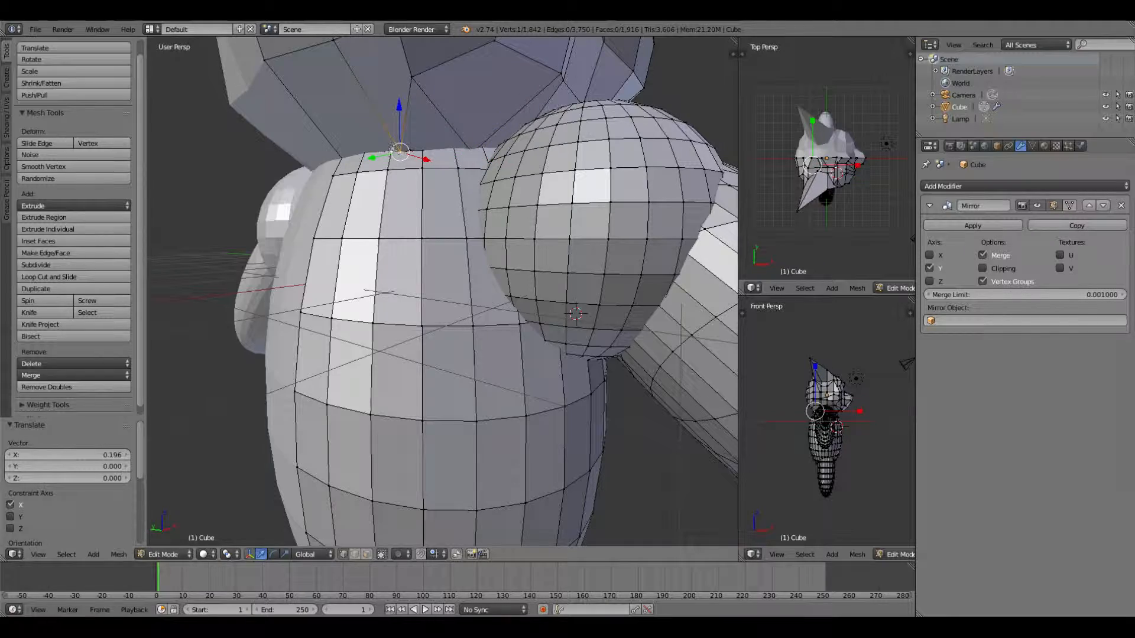
pyautogui.moveTo(412, 165); pyautogui.dragTo(430, 163)
# Shift the head's underside vertex beside the shoulder 0.093 along the Y axis and -0.172 along the X axis
pyautogui.moveTo(429, 163); pyautogui.dragTo(470, 137, button='middle')
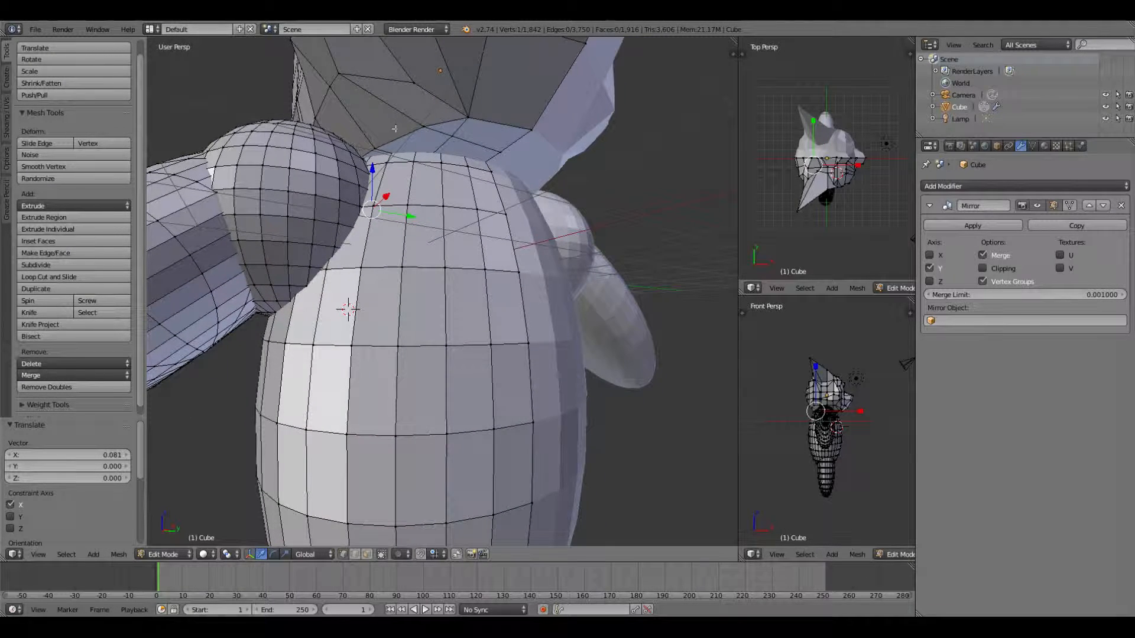
pyautogui.rightClick(377, 147)
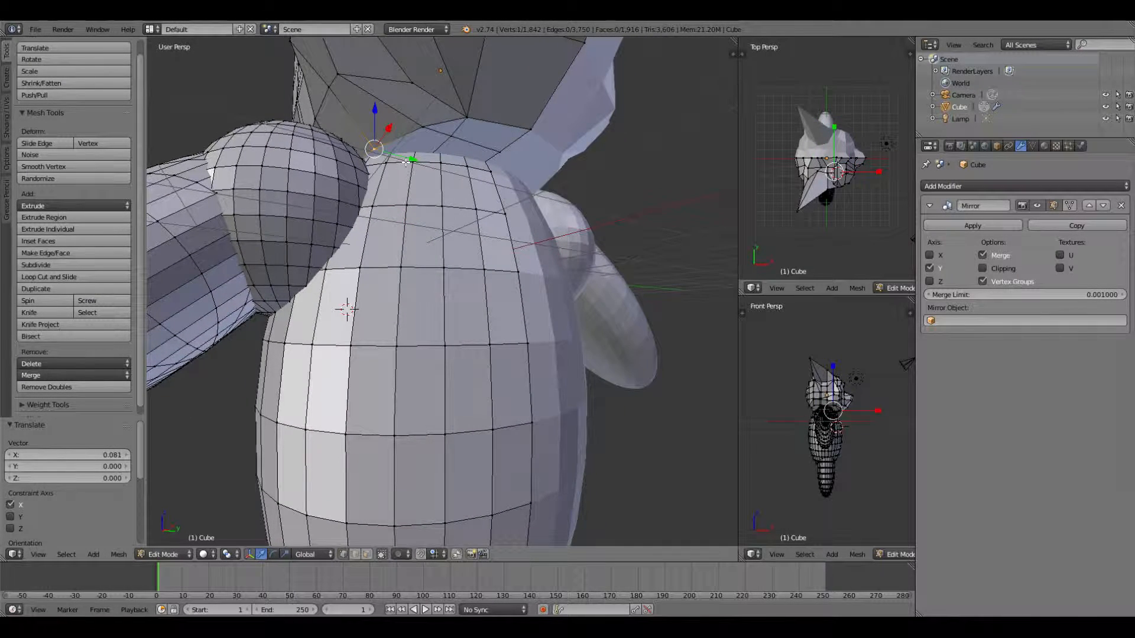
pyautogui.moveTo(412, 161); pyautogui.dragTo(419, 162)
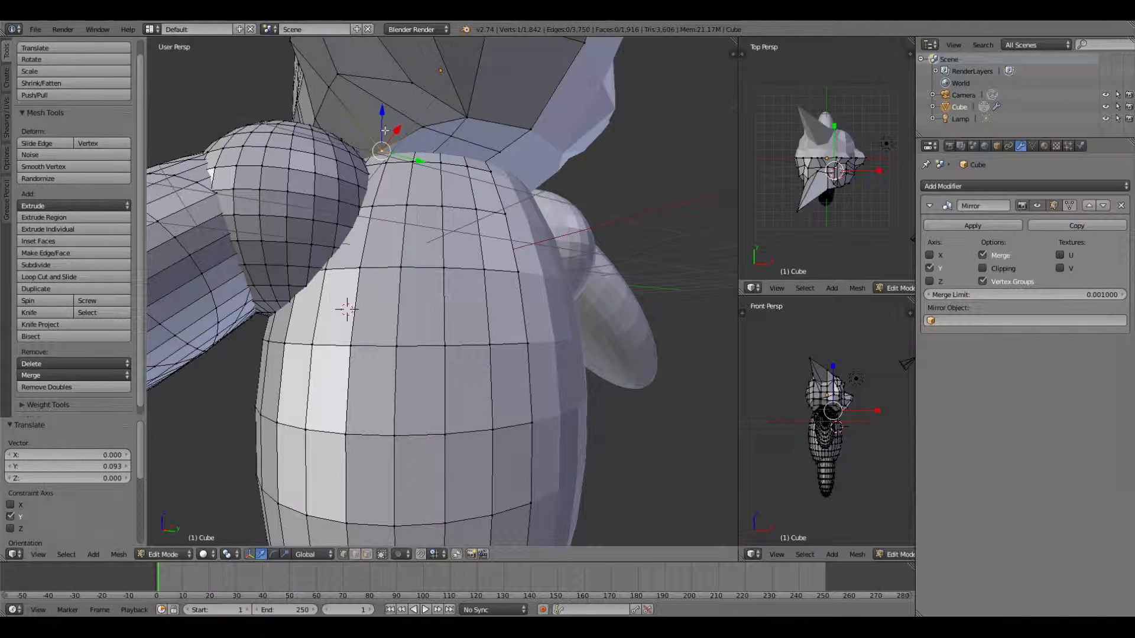
pyautogui.press('g')
pyautogui.press('y')
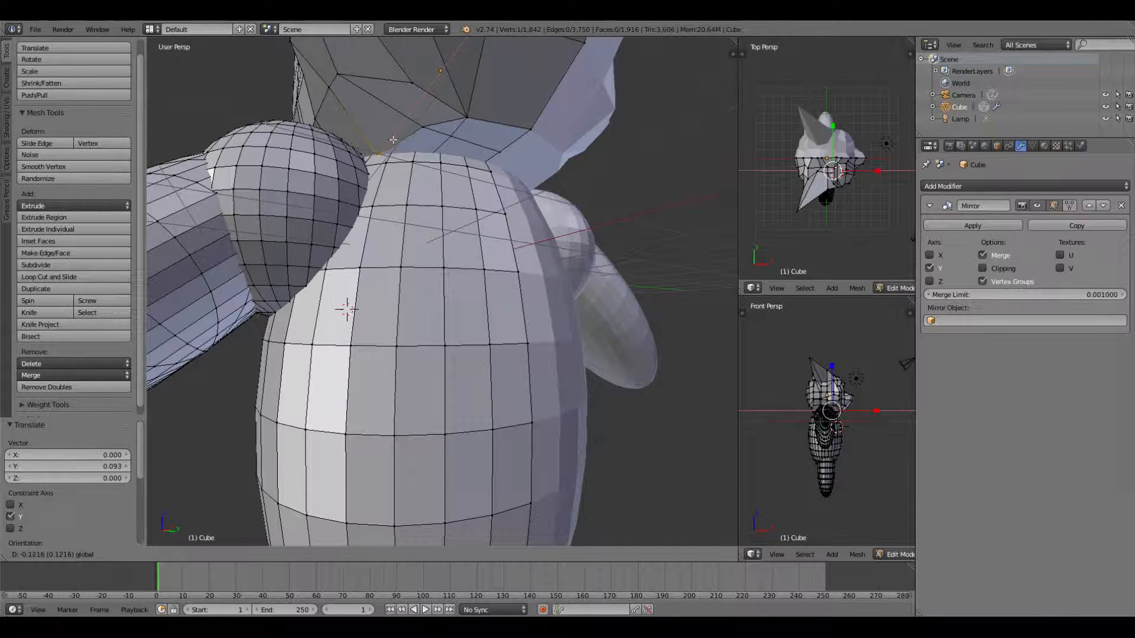
pyautogui.click(393, 140)
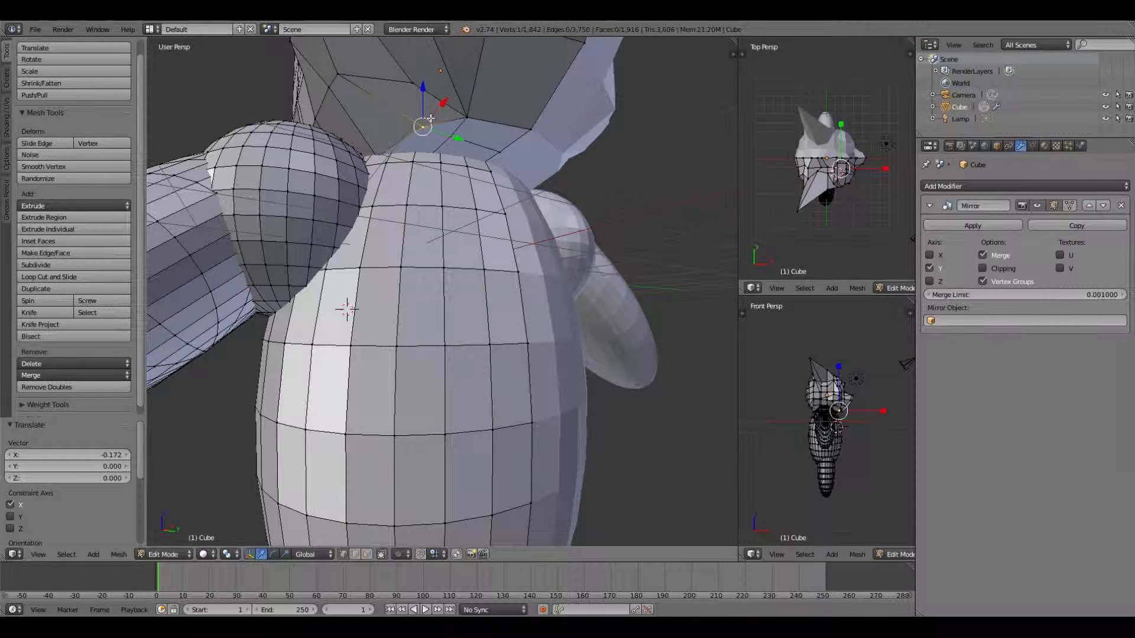
# Move the next underside vertex of the head -0.669 along X, then lower its inner neighbour toward the body and shift it back along X
pyautogui.moveTo(438, 104); pyautogui.dragTo(418, 133)
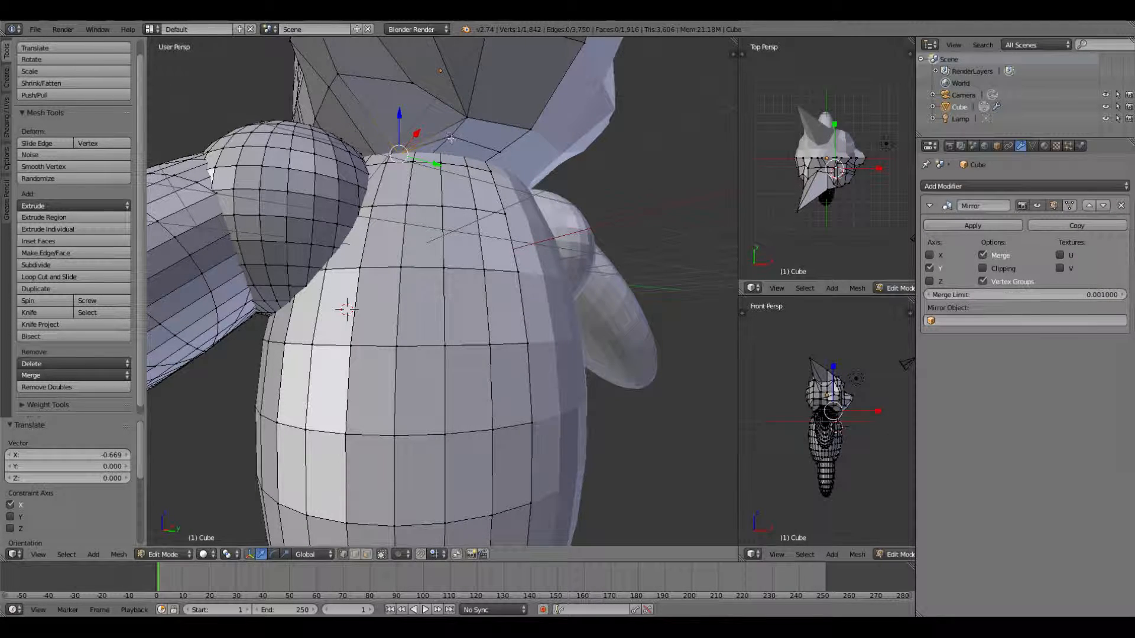
pyautogui.rightClick(441, 146)
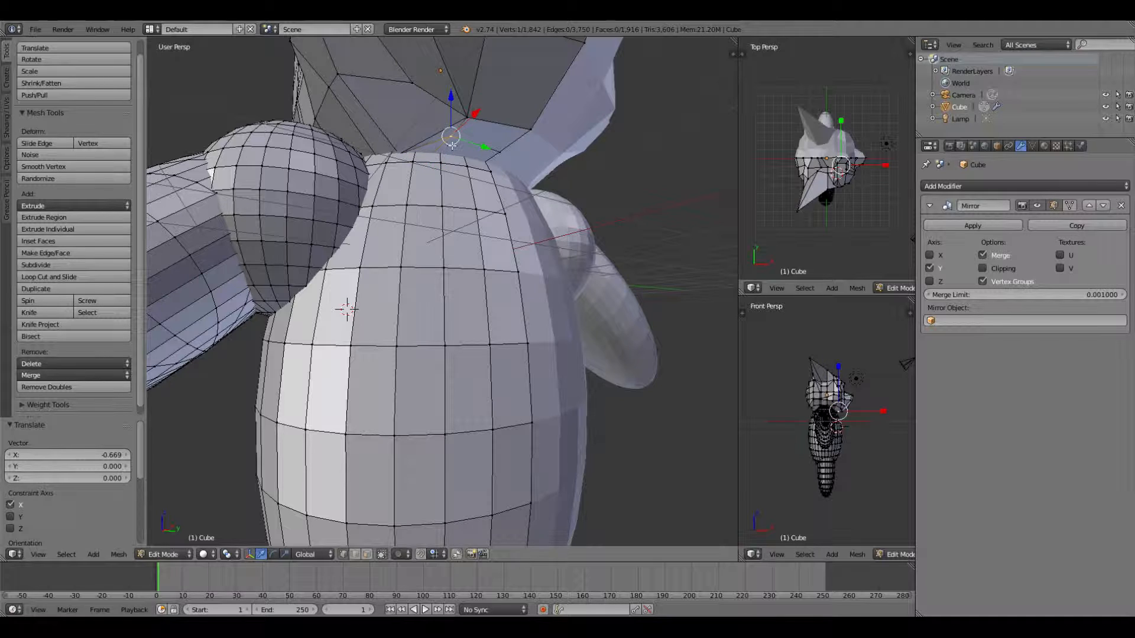
pyautogui.moveTo(453, 108); pyautogui.dragTo(465, 157)
pyautogui.rightClick(494, 156)
pyautogui.rightClick(450, 158)
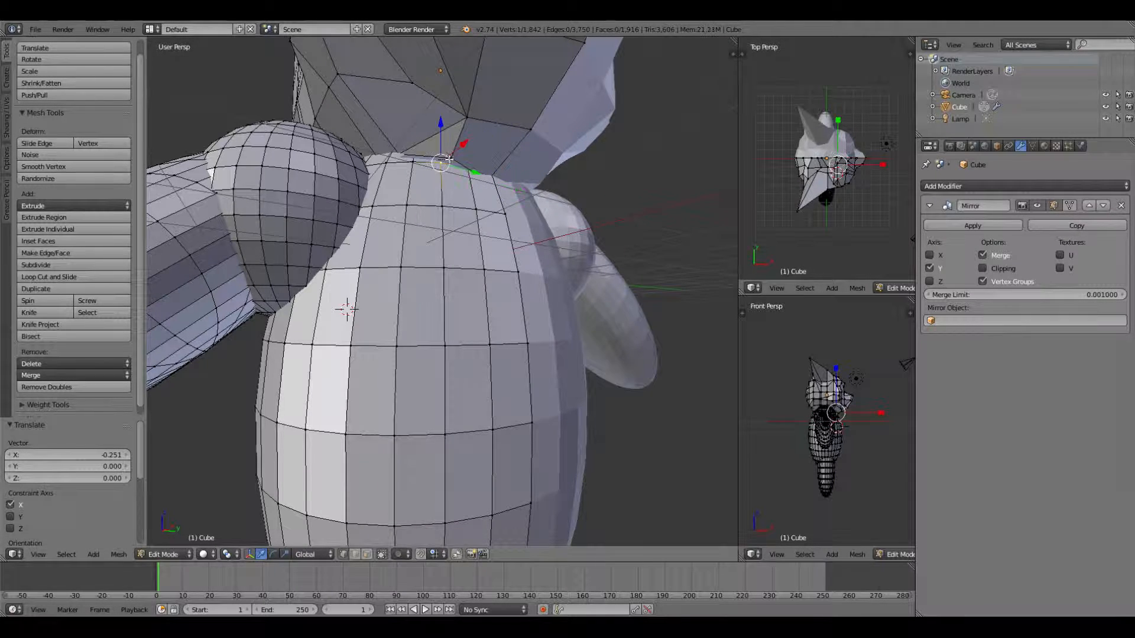
pyautogui.press('g')
pyautogui.press('x')
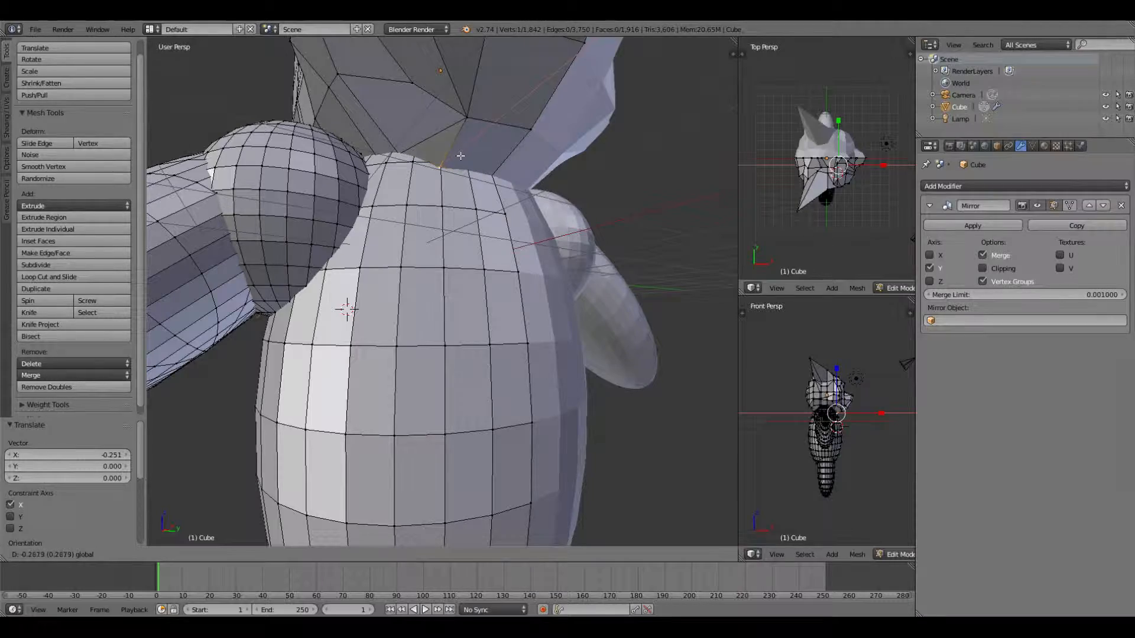
pyautogui.click(459, 157)
# Pull the head's underside vertex near the chin inward and raise it 0.198 along the Z axis
pyautogui.moveTo(479, 151); pyautogui.dragTo(626, 144, button='middle')
pyautogui.rightClick(498, 203)
pyautogui.moveTo(542, 201); pyautogui.dragTo(513, 201)
pyautogui.moveTo(482, 160); pyautogui.dragTo(487, 149)
pyautogui.moveTo(685, 164); pyautogui.dragTo(657, 188, button='middle')
# Move the lower jaw vertex above the shoulder 0.064 along the Y axis
pyautogui.rightClick(408, 188)
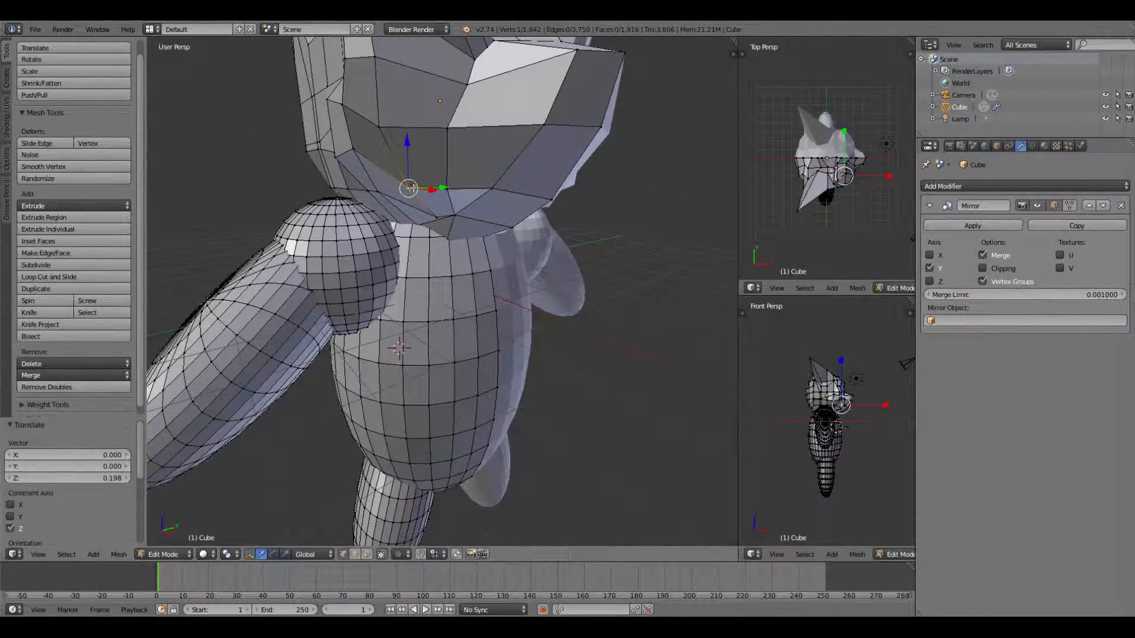
pyautogui.press('g')
pyautogui.press('y')
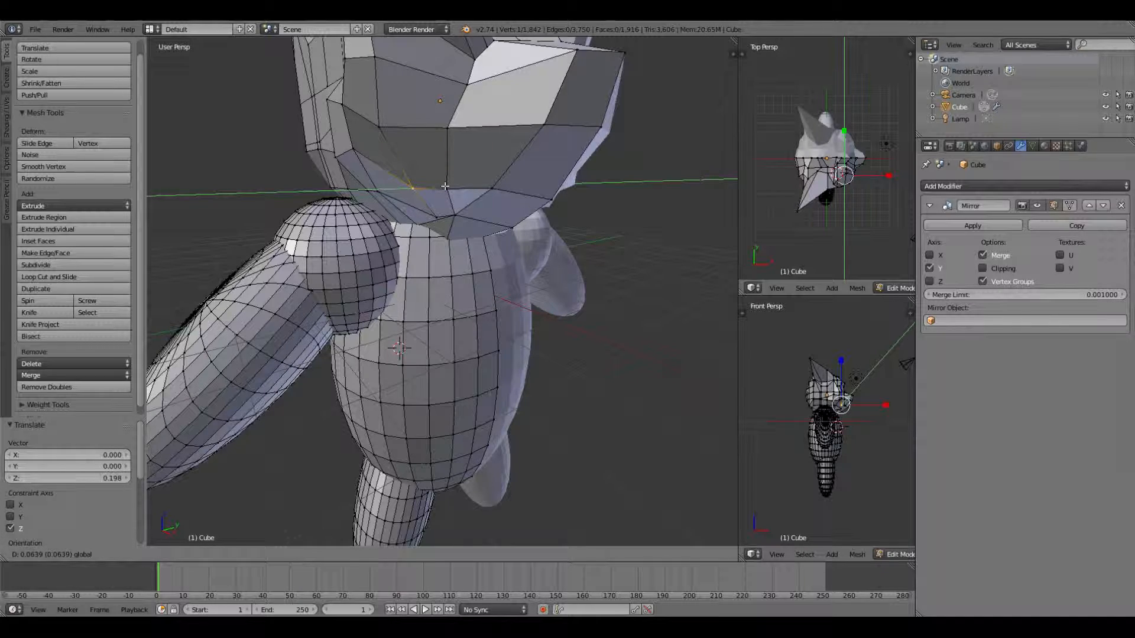
pyautogui.click(444, 186)
# Move the centre vertex of the nose bridge 0.131 and the vertex beside it 0.254 forward along the X axis
pyautogui.moveTo(476, 148); pyautogui.dragTo(509, 123, button='middle')
pyautogui.rightClick(534, 108)
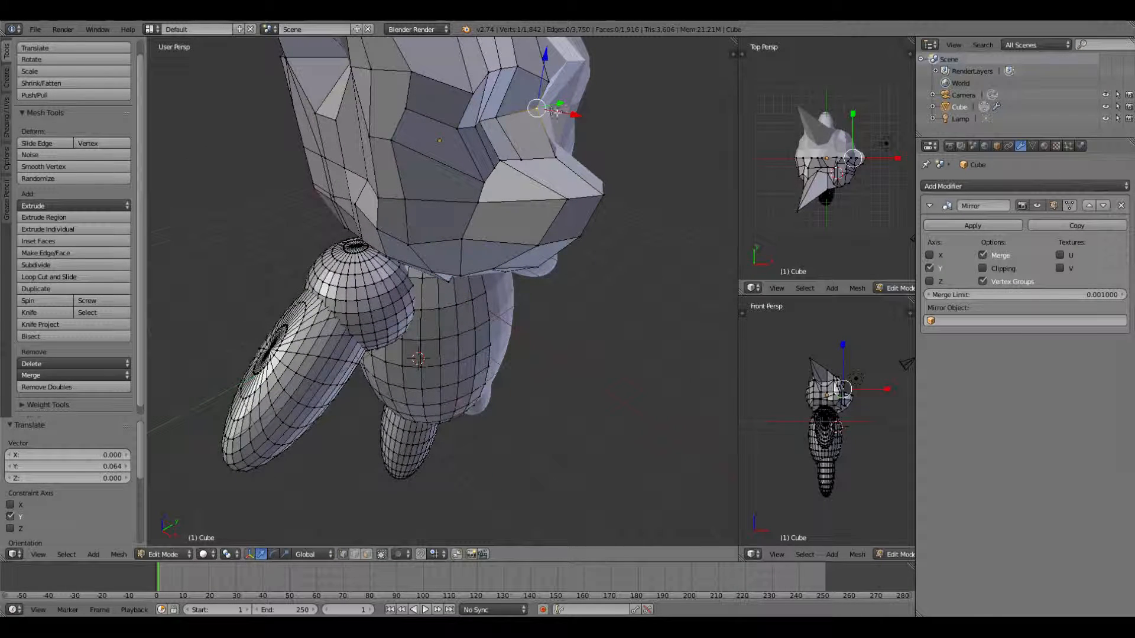
pyautogui.press('g')
pyautogui.press('x')
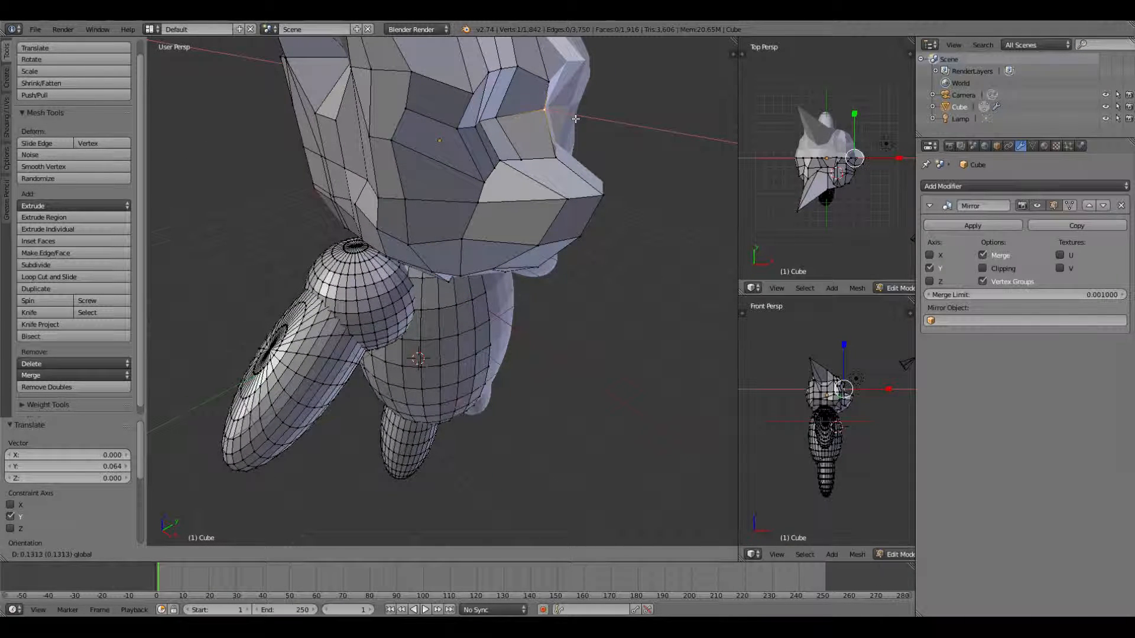
pyautogui.click(575, 119)
pyautogui.rightClick(501, 119)
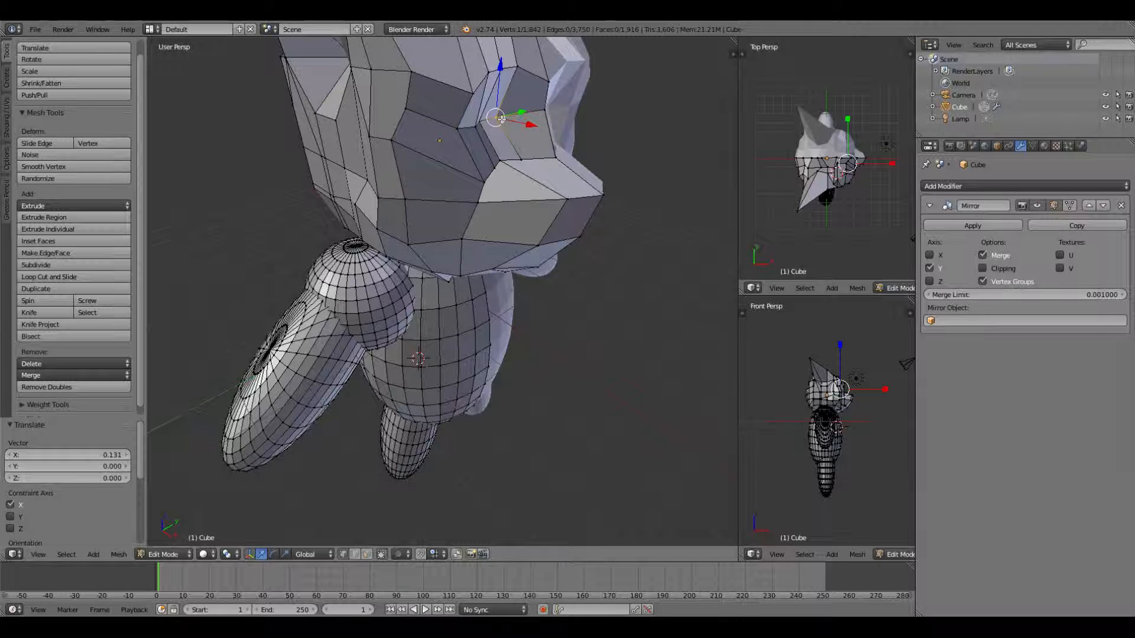
pyautogui.press('g')
pyautogui.press('x')
pyautogui.click(484, 122)
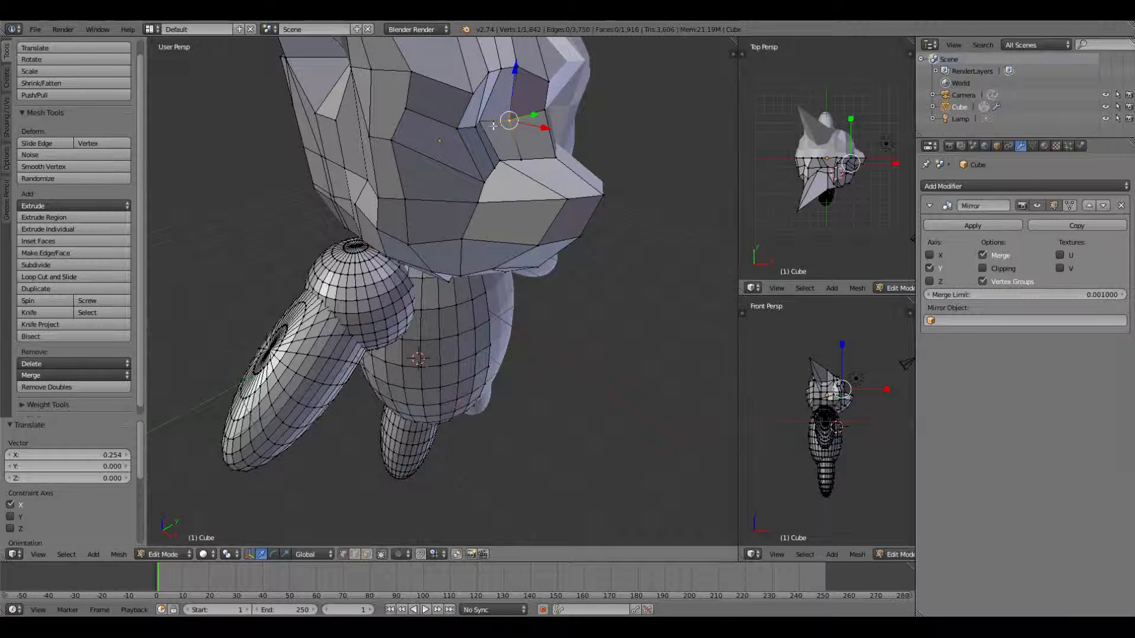
# Move the following vertices outward along the eye line forward on the X axis by about 0.144, 0.094 and 0.096
pyautogui.press('g')
pyautogui.press('x')
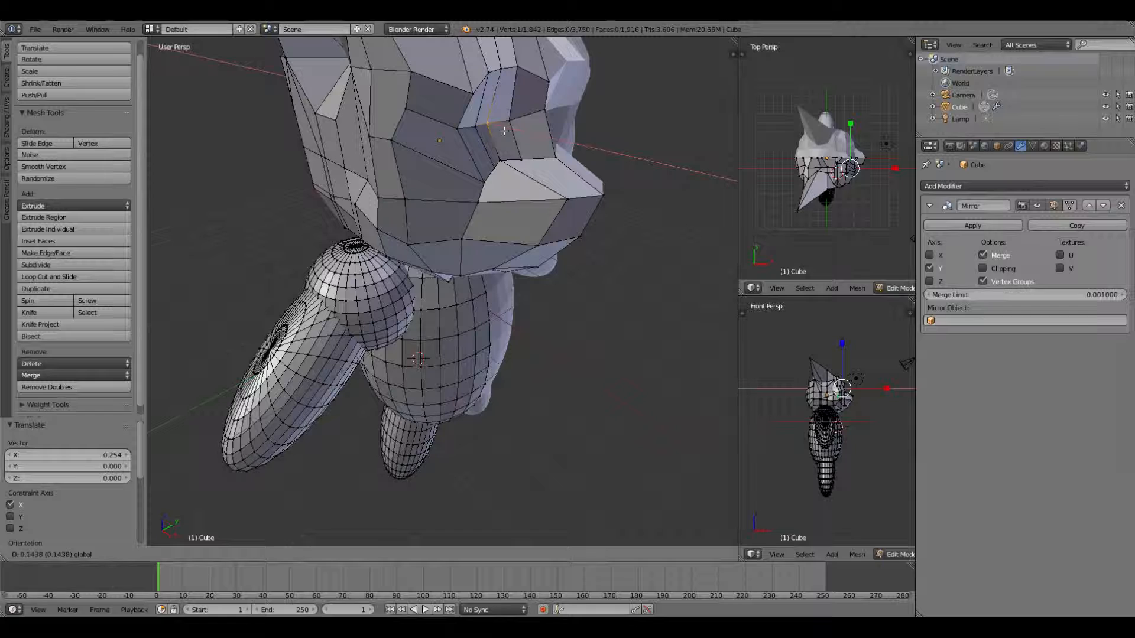
pyautogui.click(479, 127)
pyautogui.press('g')
pyautogui.press('x')
pyautogui.click(506, 137)
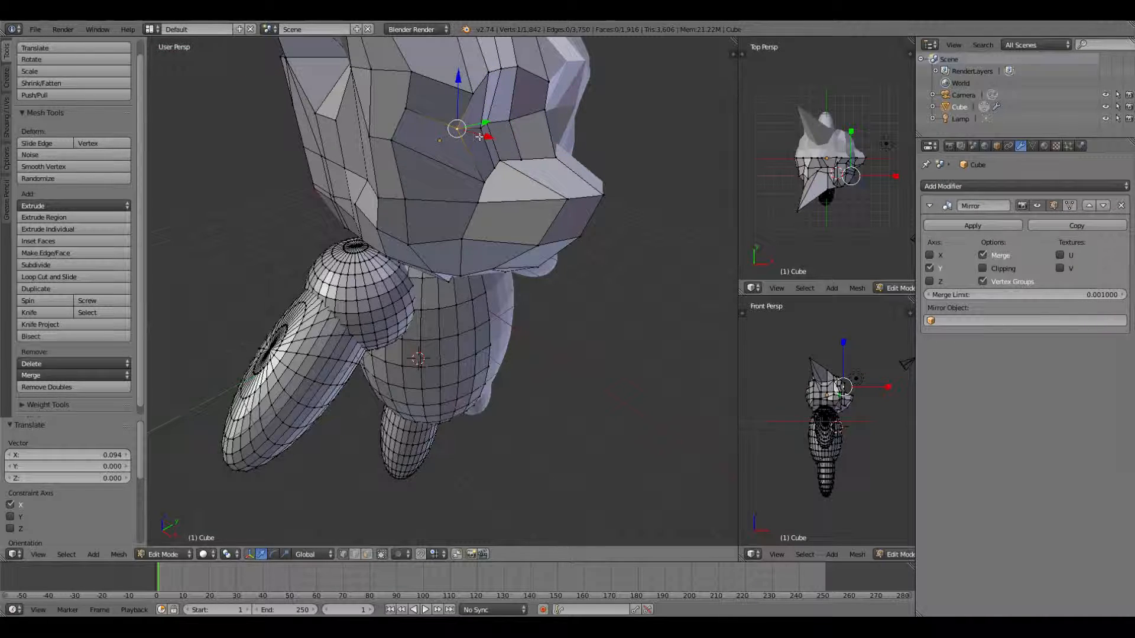
pyautogui.press('g')
pyautogui.press('x')
pyautogui.click(484, 141)
# Move the vertex at the outer upper corner of the eye socket 0.113 backward along the X axis
pyautogui.moveTo(678, 179); pyautogui.dragTo(631, 158, button='middle')
pyautogui.scroll(-2, 641, 159)
pyautogui.rightClick(412, 160)
pyautogui.moveTo(376, 149); pyautogui.dragTo(438, 161, button='middle')
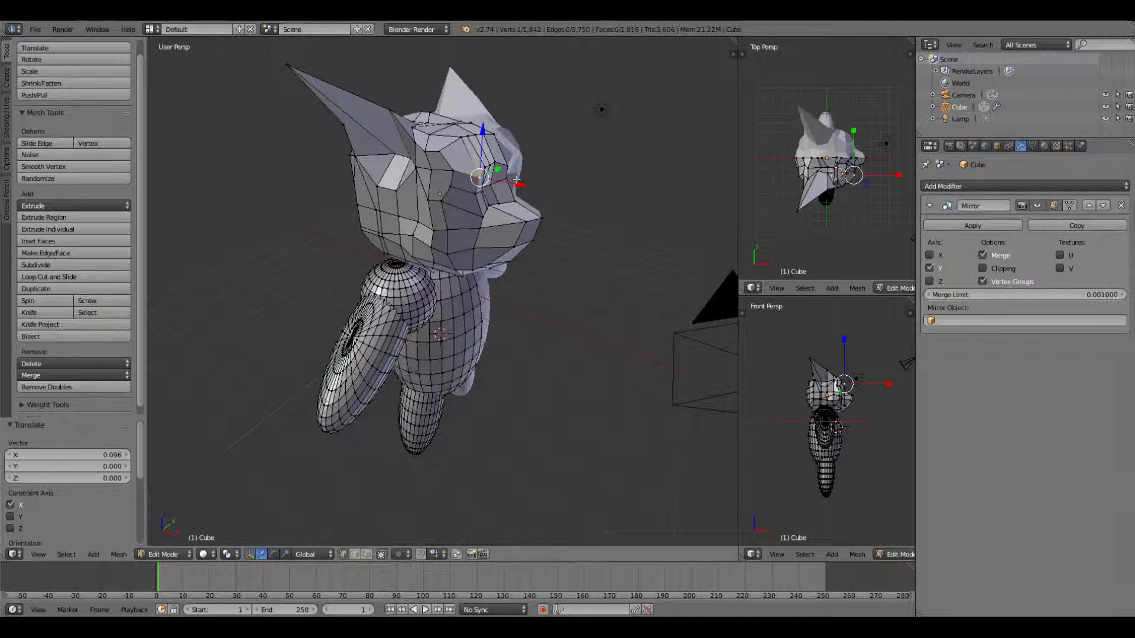
pyautogui.press('g')
pyautogui.press('x')
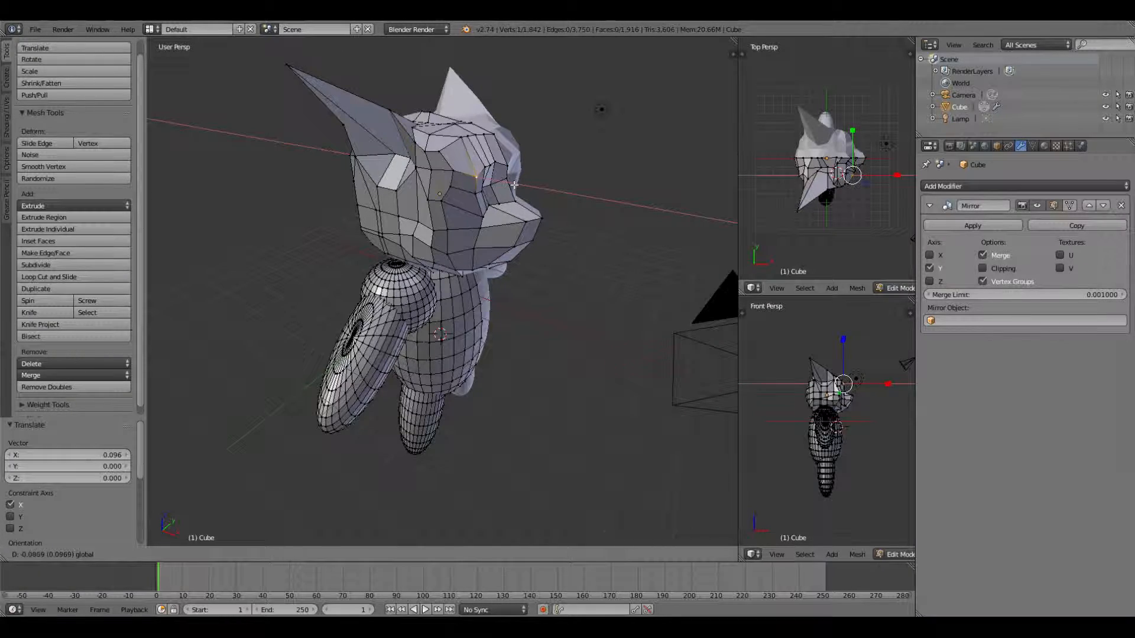
pyautogui.click(514, 185)
pyautogui.moveTo(525, 177); pyautogui.dragTo(505, 151, button='middle')
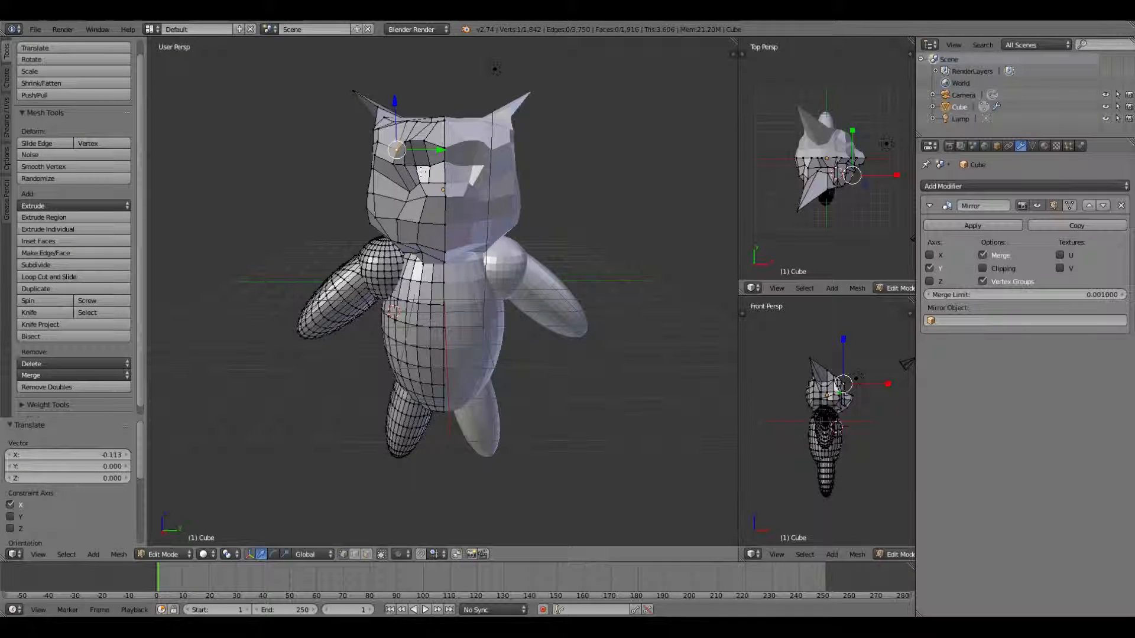
# Move two vertices beside the nose bridge forward 0.114 and 0.135 along X, and the neighbouring upper muzzle vertex 0.097 inward along Y
pyautogui.moveTo(430, 165); pyautogui.dragTo(466, 188, button='middle')
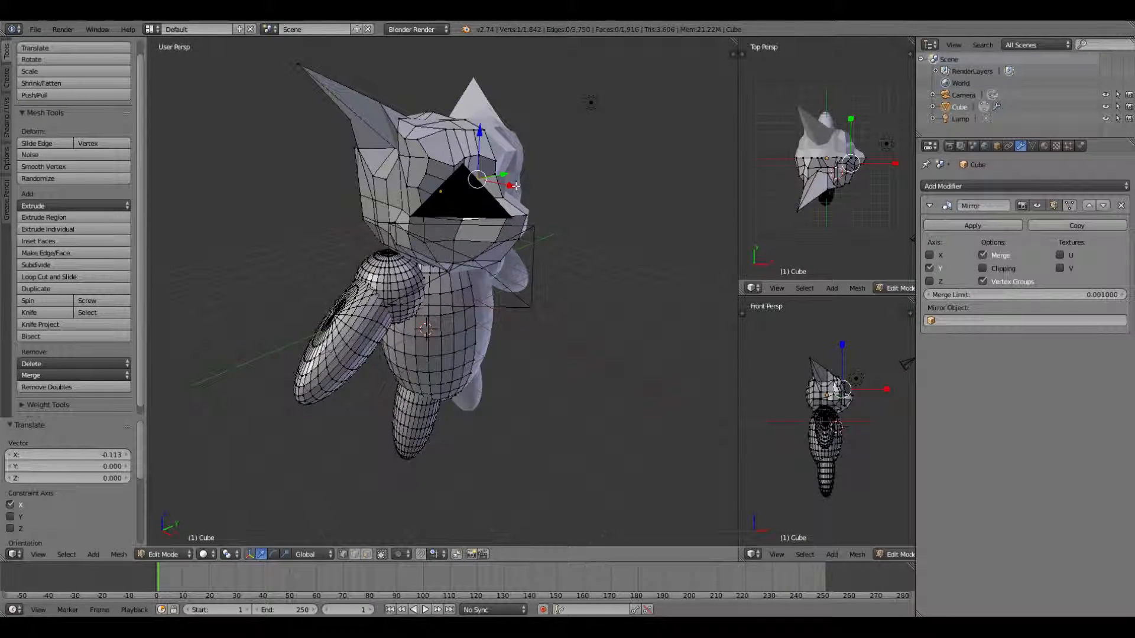
pyautogui.moveTo(512, 185); pyautogui.dragTo(516, 192)
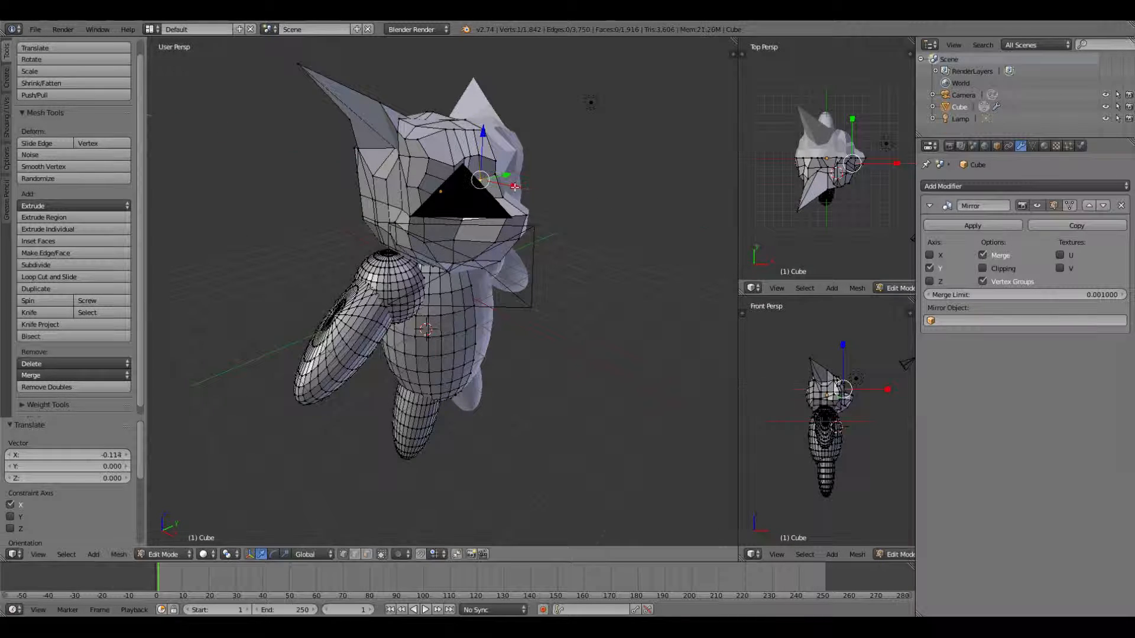
pyautogui.moveTo(526, 192); pyautogui.dragTo(502, 196, button='middle')
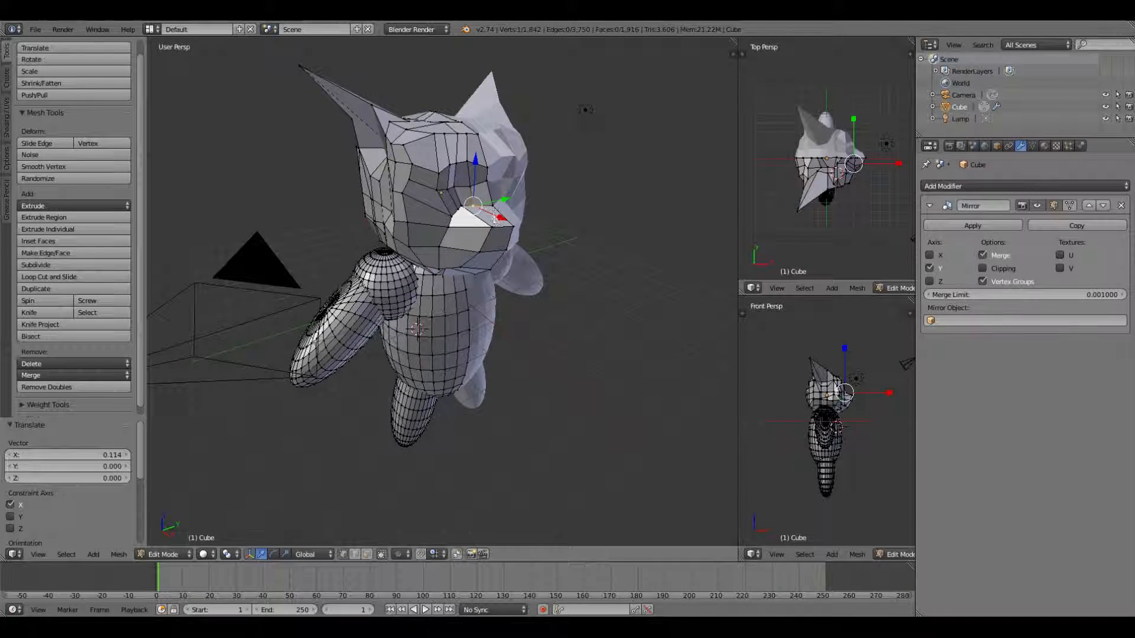
pyautogui.moveTo(501, 220); pyautogui.dragTo(470, 212)
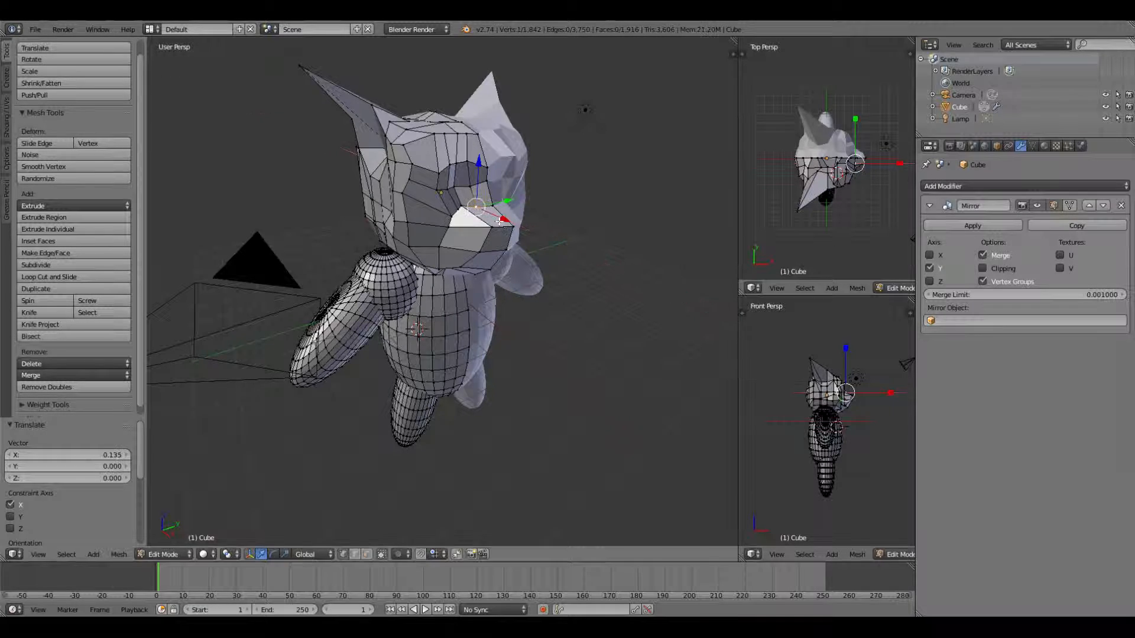
pyautogui.rightClick(462, 207)
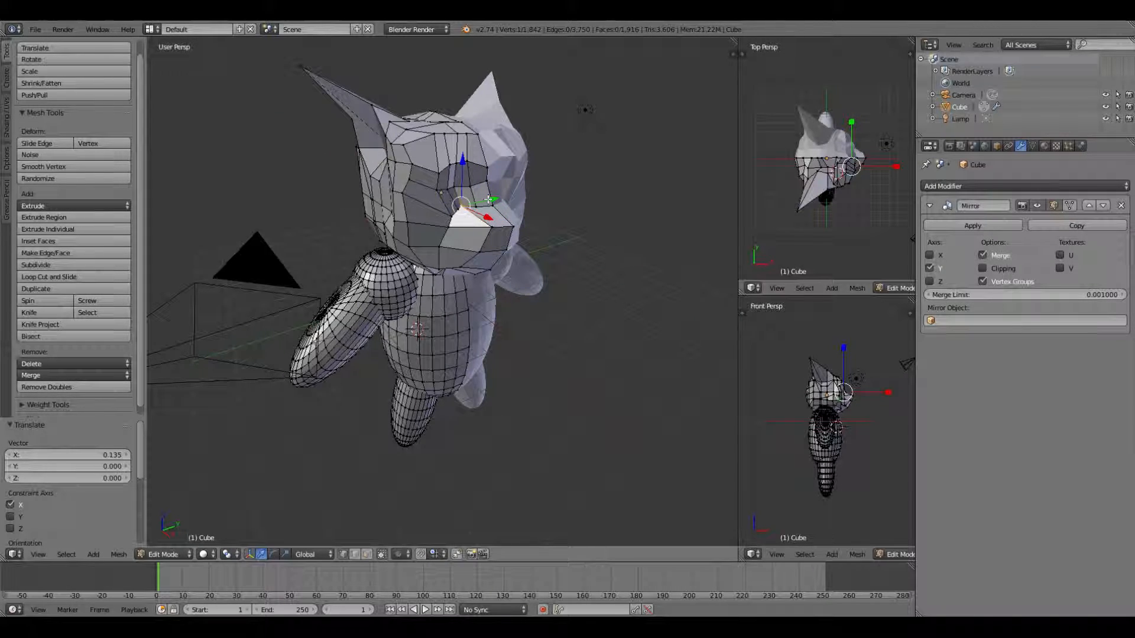
pyautogui.moveTo(496, 200); pyautogui.dragTo(499, 199)
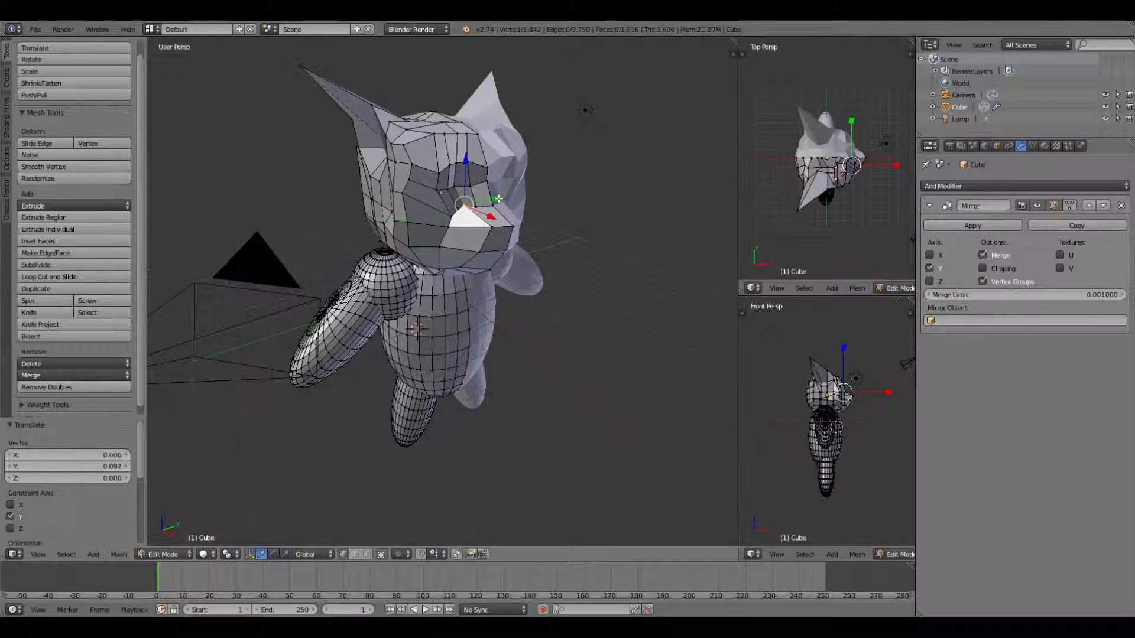
# Move the outer forehead vertex above the eye 0.386 inward along the Y axis
pyautogui.moveTo(605, 231); pyautogui.dragTo(240, 283, button='middle')
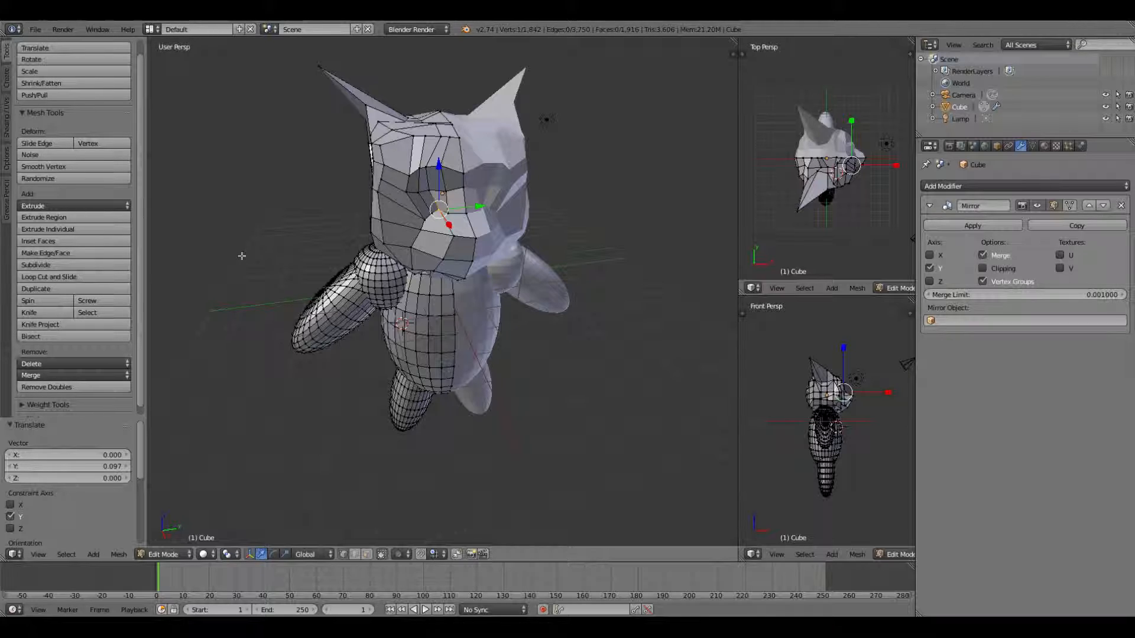
pyautogui.moveTo(242, 255); pyautogui.dragTo(172, 248, button='middle')
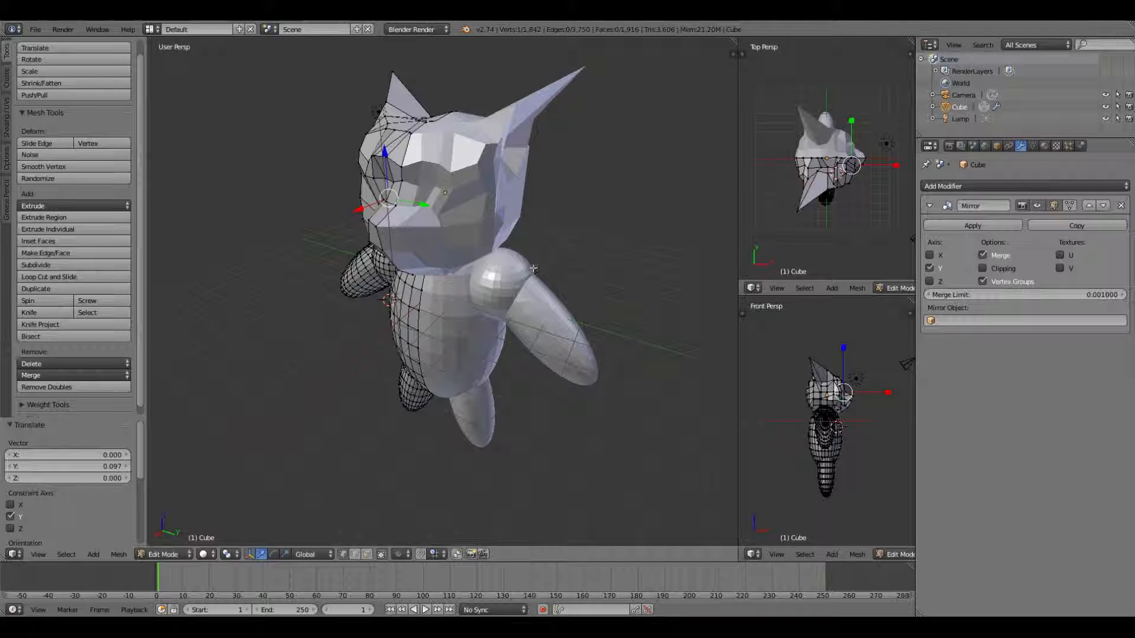
pyautogui.rightClick(366, 135)
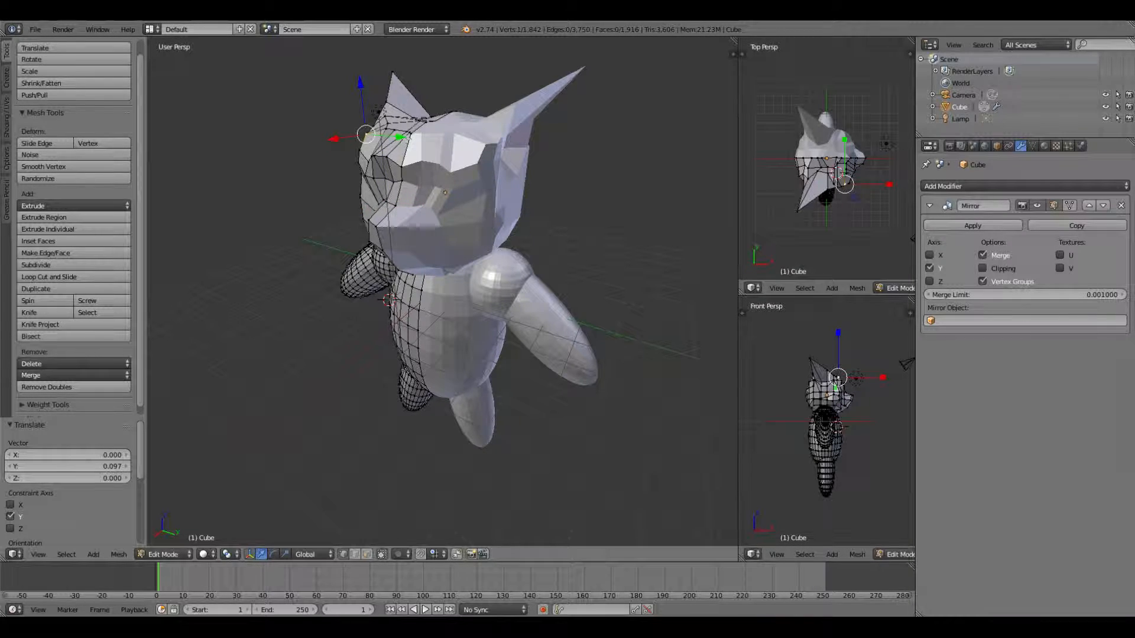
pyautogui.moveTo(400, 138); pyautogui.dragTo(412, 145)
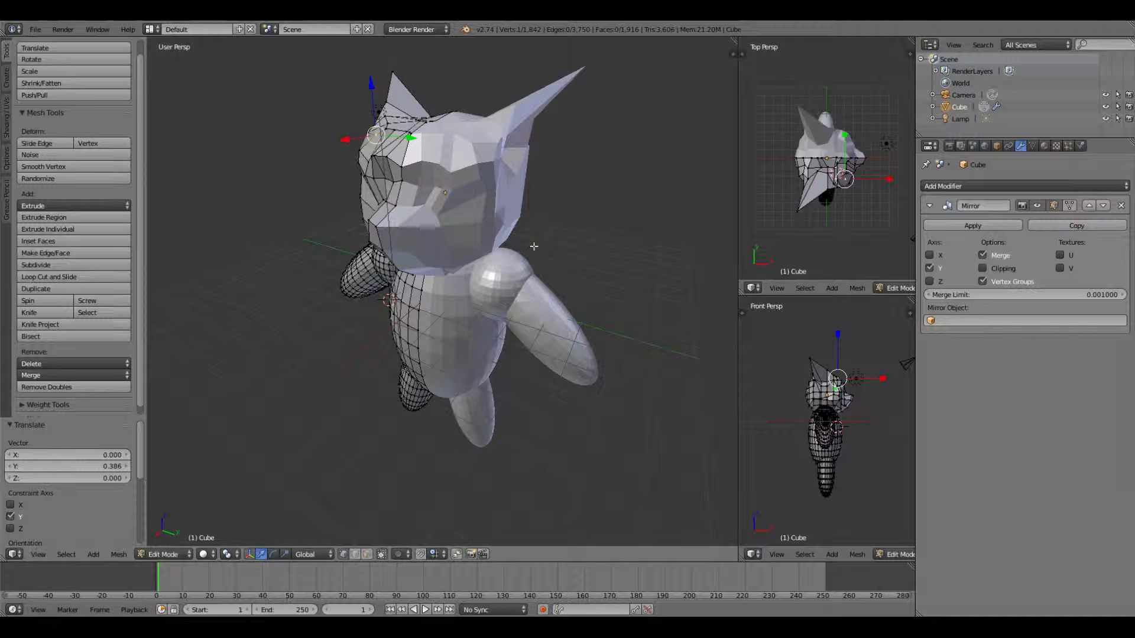